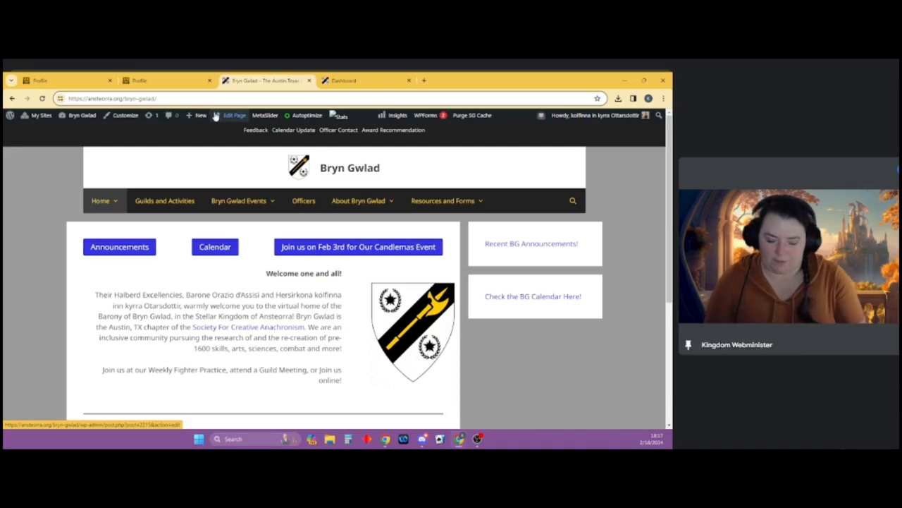
# - Open the wp-admin dashboard of the Bryn Gwlad site
pyautogui.write('wp-admin')
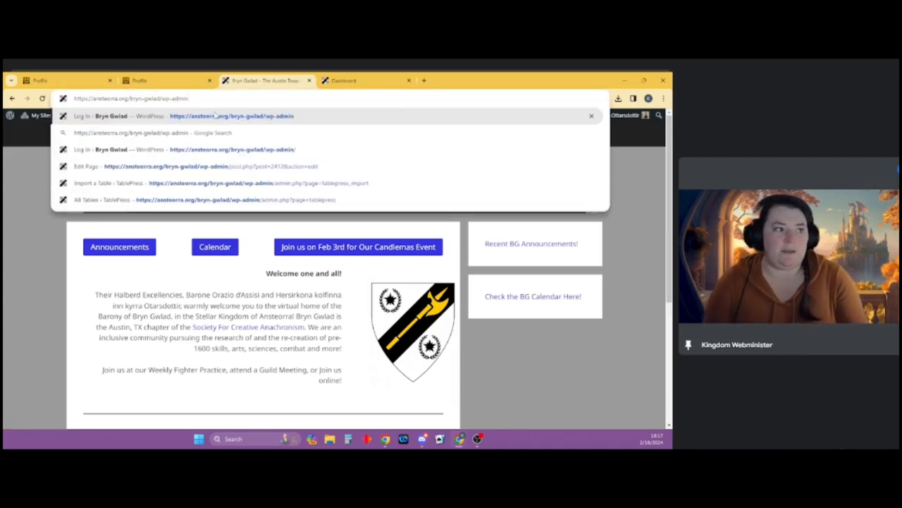
pyautogui.click(32, 268)
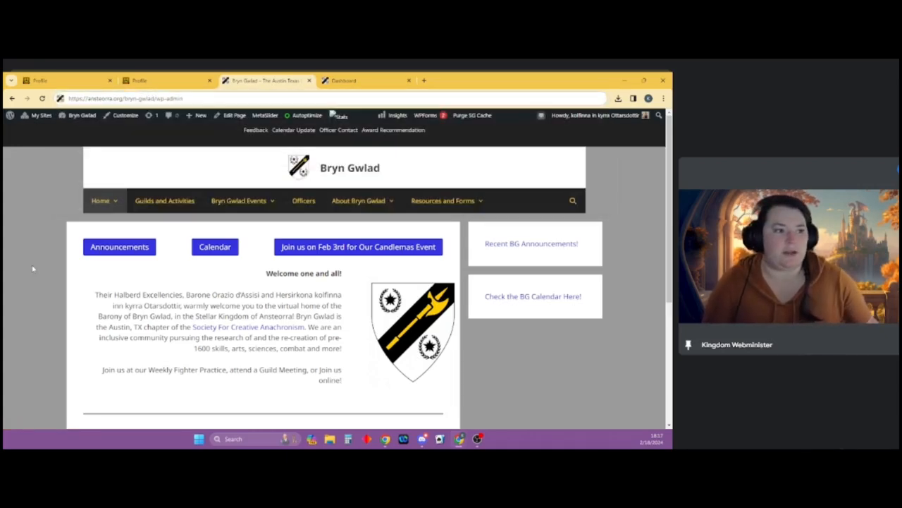
pyautogui.moveTo(80, 118)
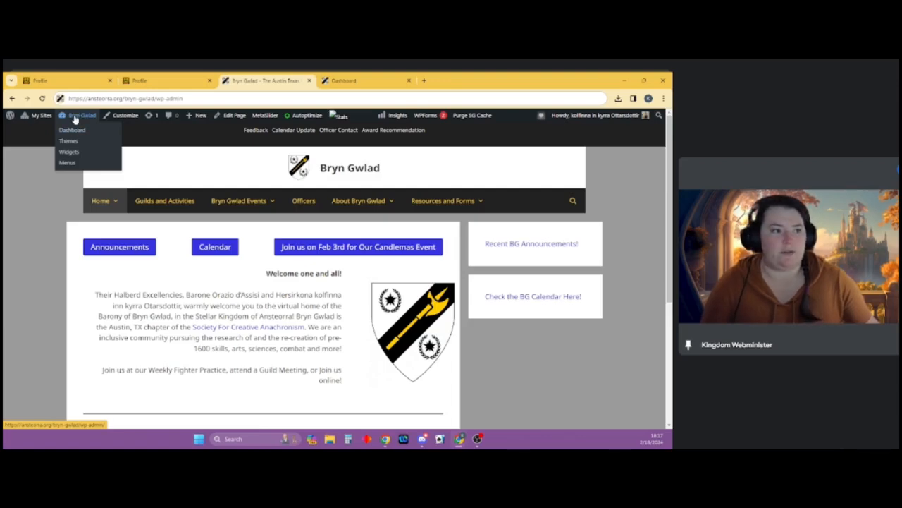
pyautogui.click(81, 118)
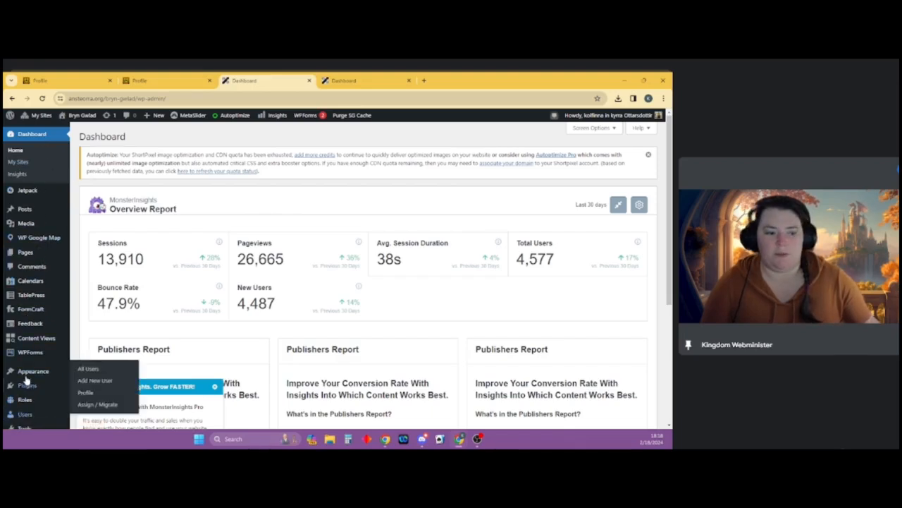
# - Look over the dashboard's admin sections and the list of sites in the network
pyautogui.scroll(-3, 28, 202)
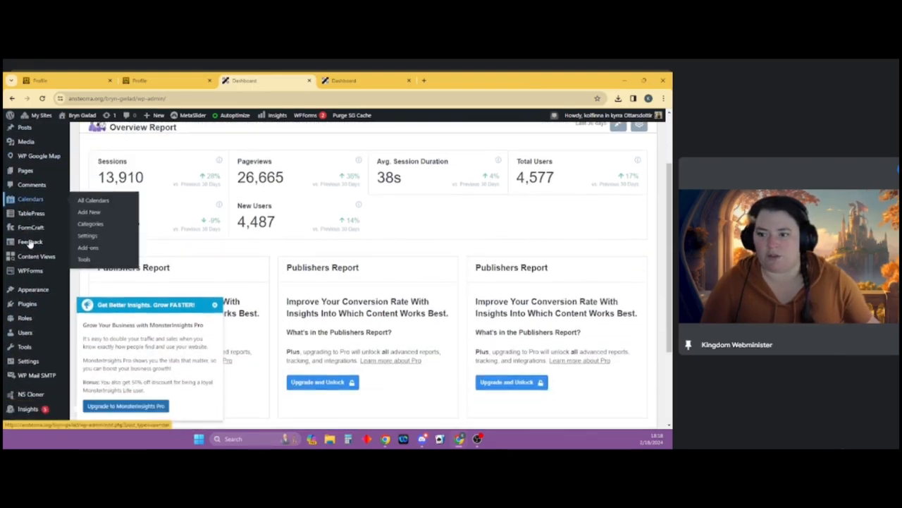
pyautogui.scroll(3, 33, 339)
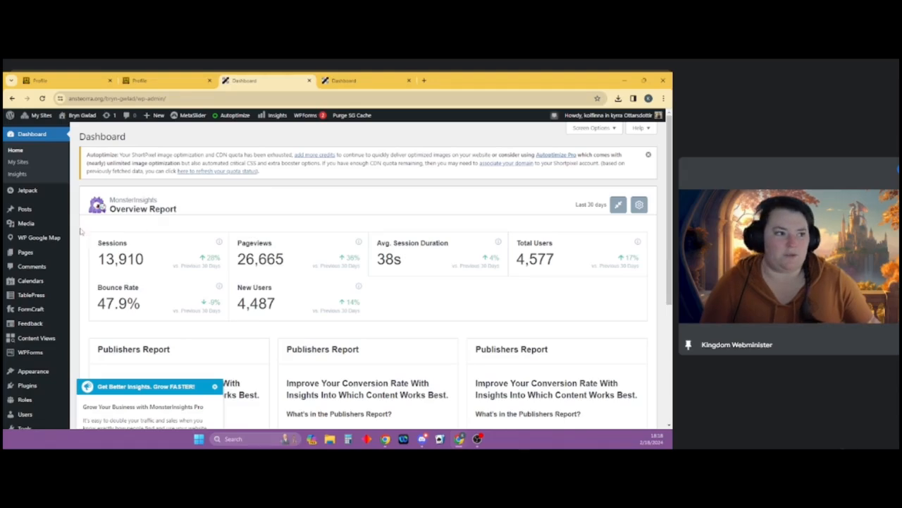
pyautogui.moveTo(27, 118)
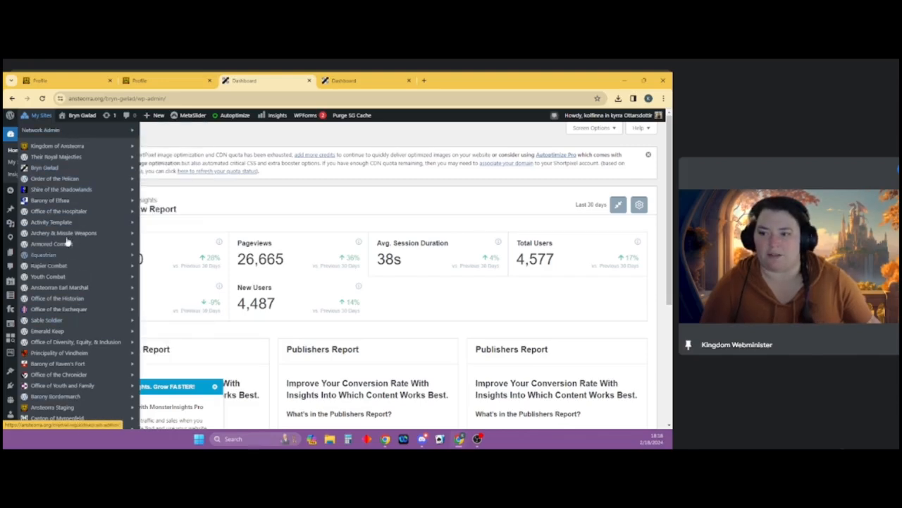
pyautogui.moveTo(49, 172)
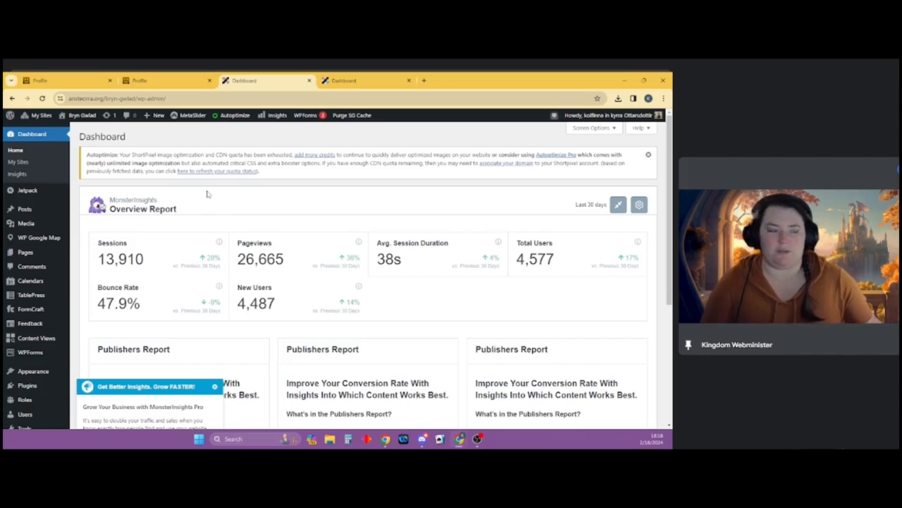
# - Open the list of all posts and review its entries, authors, categories, dates and available bulk actions
pyautogui.moveTo(23, 210)
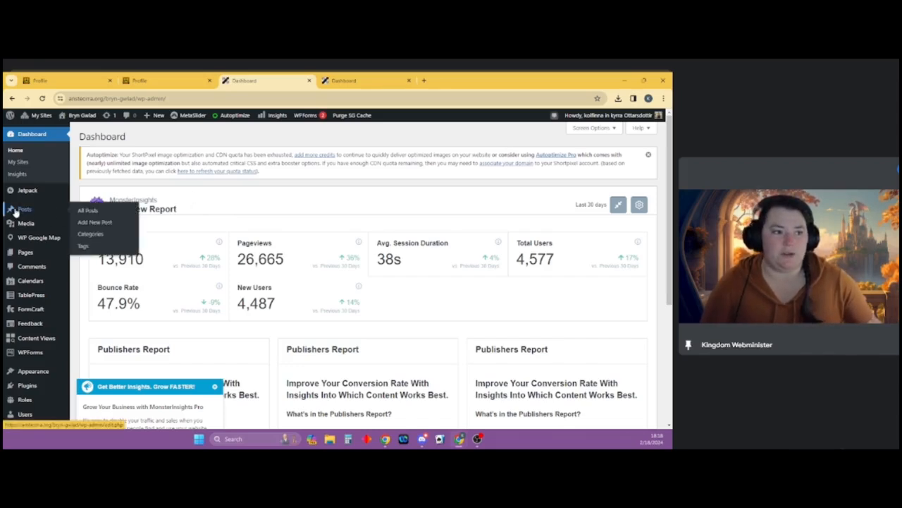
pyautogui.click(25, 211)
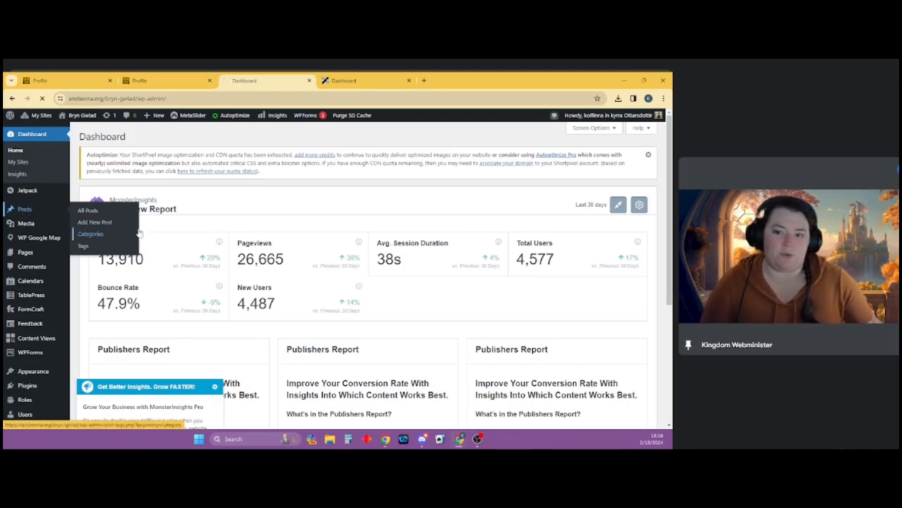
pyautogui.scroll(-1, 221, 306)
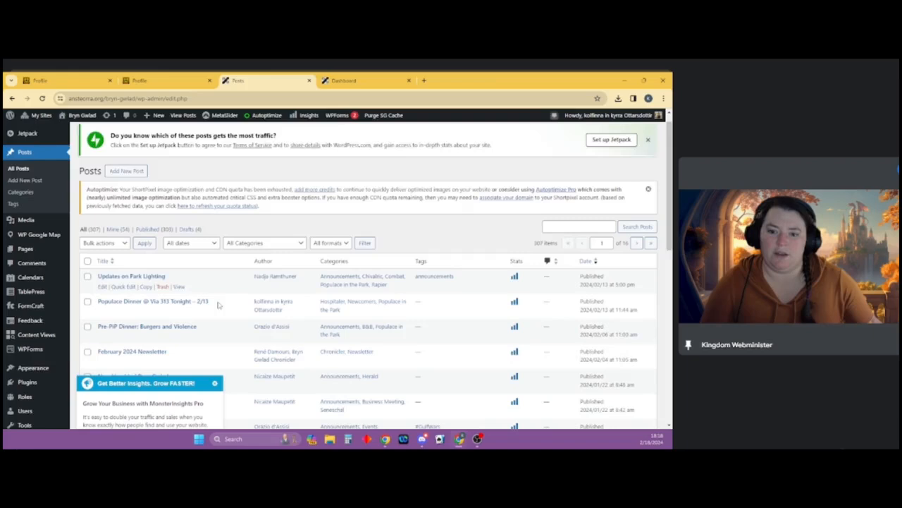
pyautogui.click(215, 357)
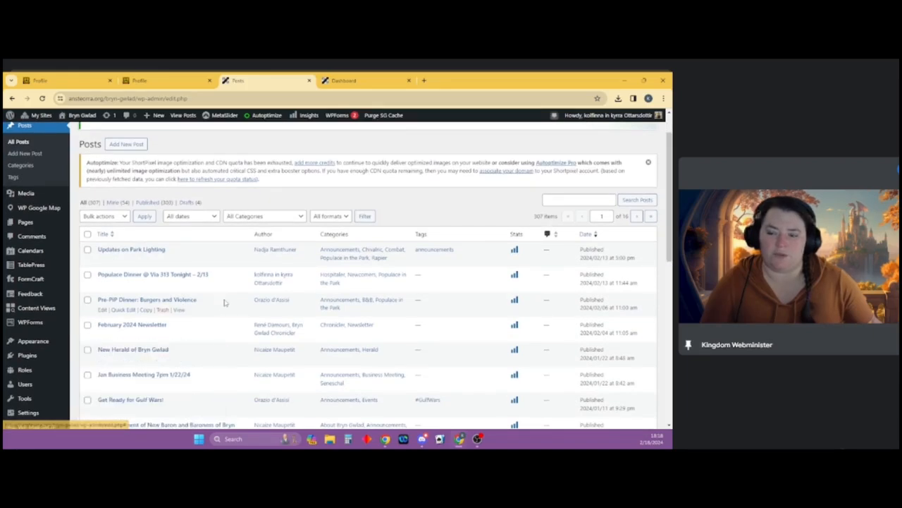
pyautogui.scroll(-3, 221, 301)
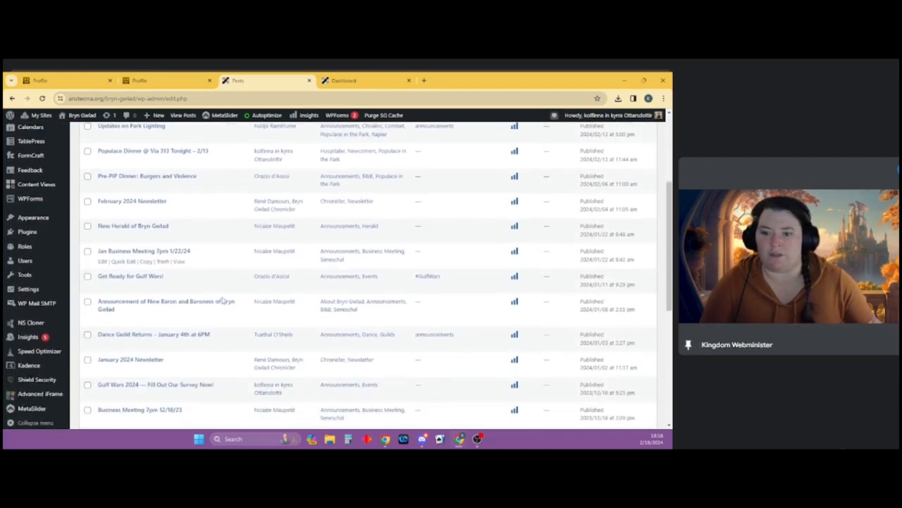
pyautogui.scroll(3, 224, 301)
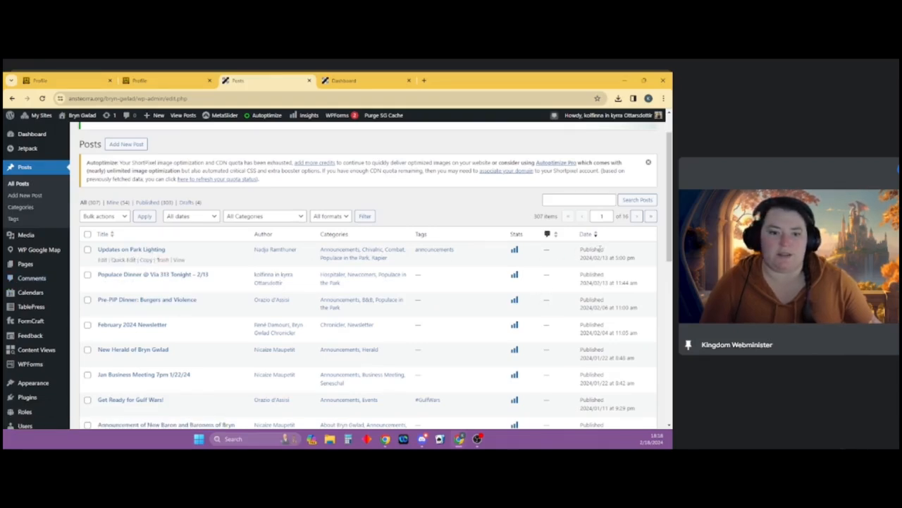
pyautogui.scroll(-5, 600, 248)
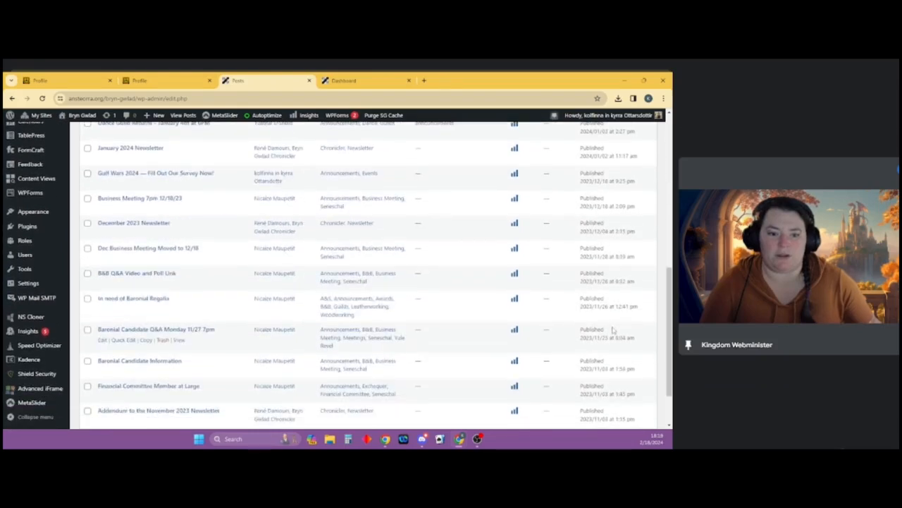
pyautogui.scroll(5, 612, 329)
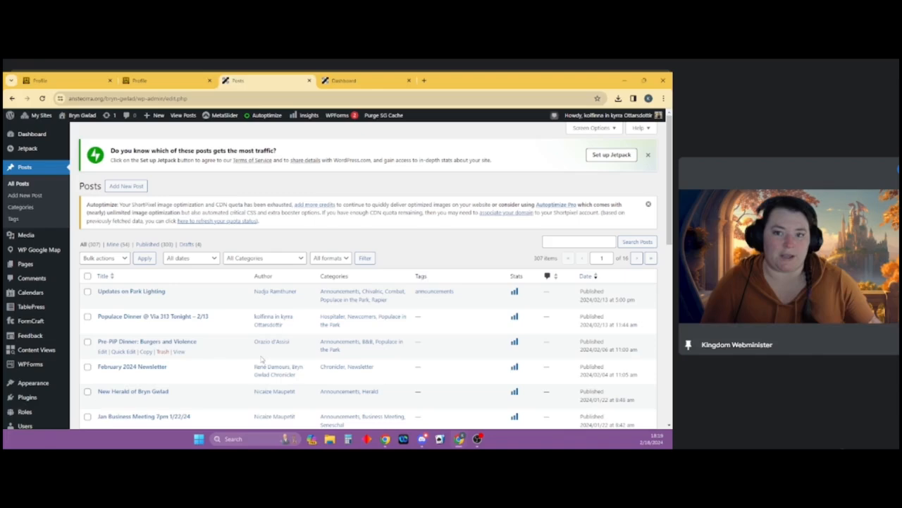
pyautogui.scroll(-1, 306, 344)
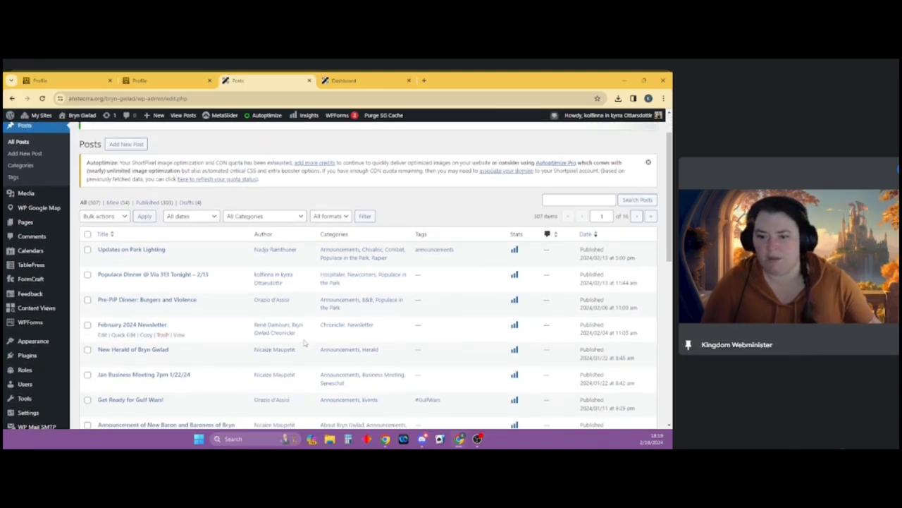
pyautogui.scroll(1, 310, 328)
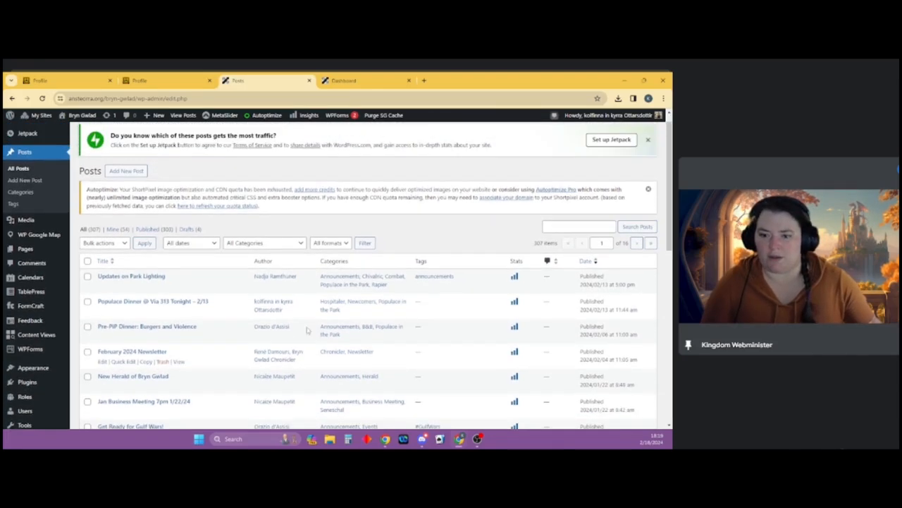
pyautogui.click(113, 260)
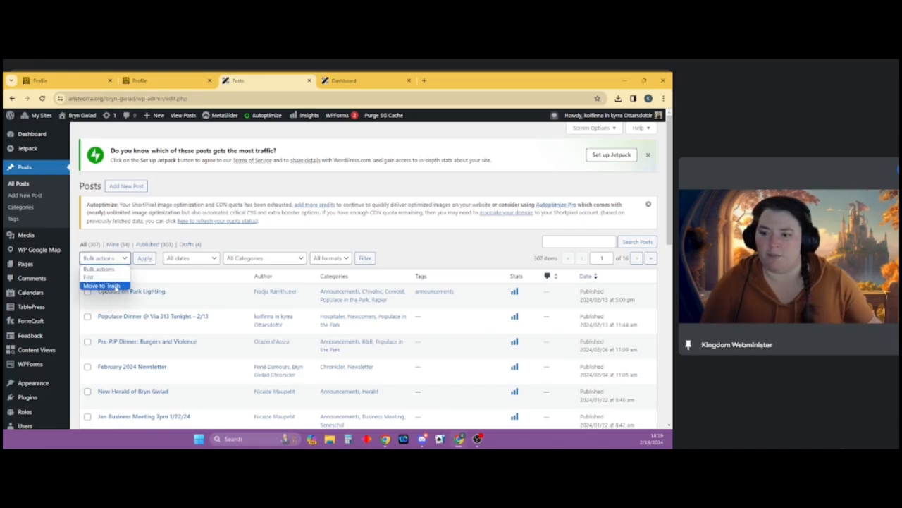
pyautogui.click(248, 238)
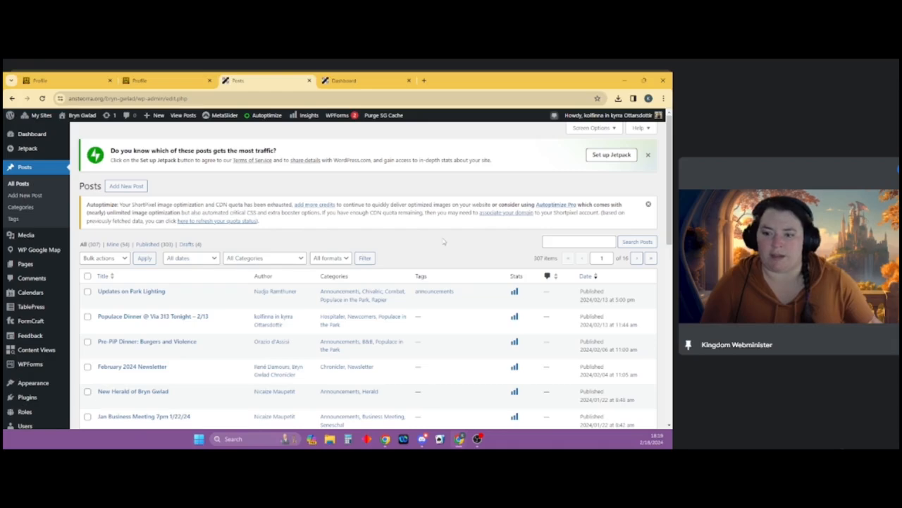
# - Examine the Quick Edit categories and status options of the "Populace Dinner @ Via 313 Tonight – 2/13" post, cancel, and check the bulk actions
pyautogui.scroll(-2, 446, 241)
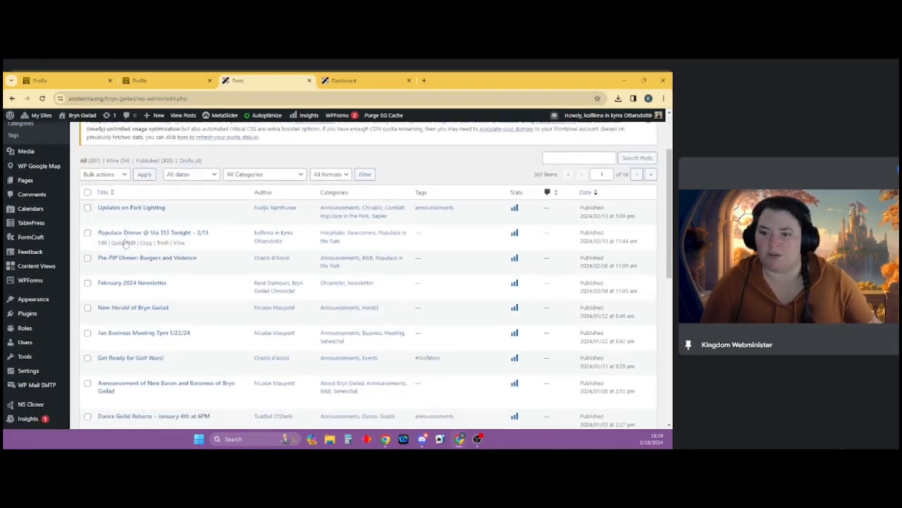
pyautogui.click(125, 243)
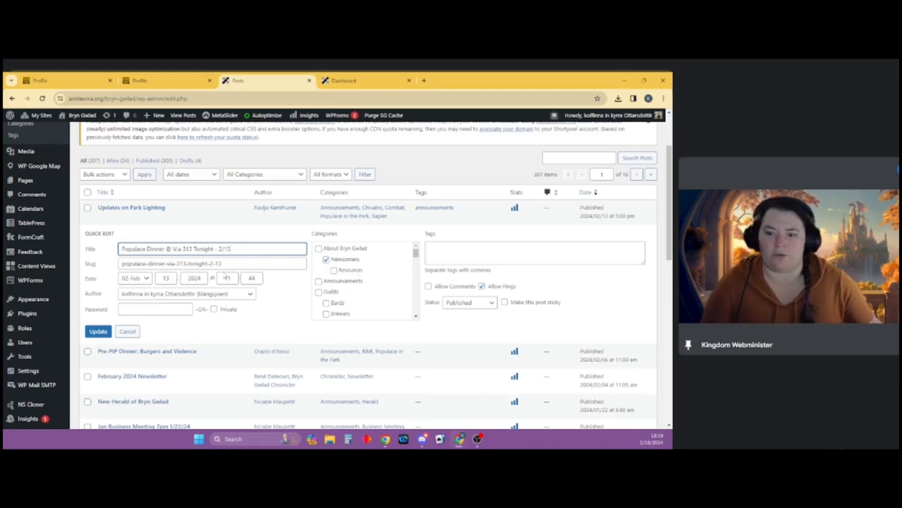
pyautogui.scroll(-5, 331, 296)
pyautogui.scroll(4, 342, 307)
pyautogui.scroll(2, 342, 308)
pyautogui.click(471, 302)
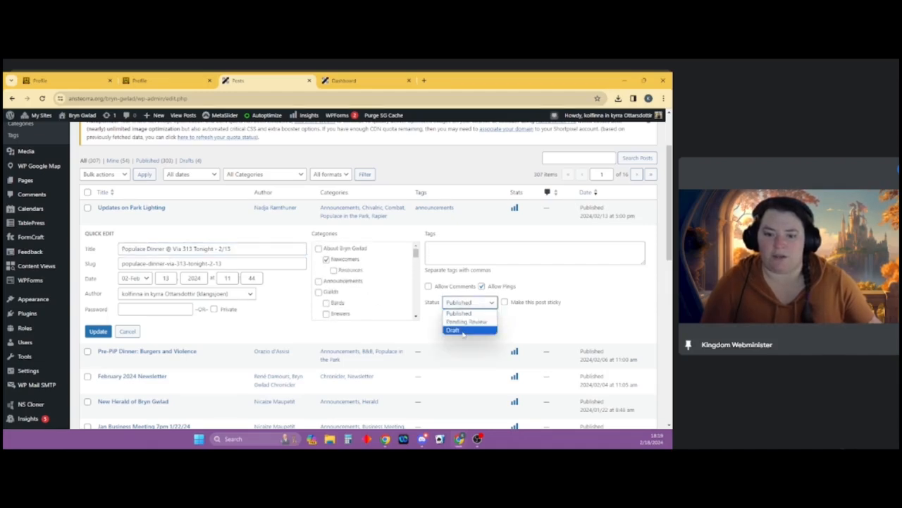
pyautogui.click(566, 282)
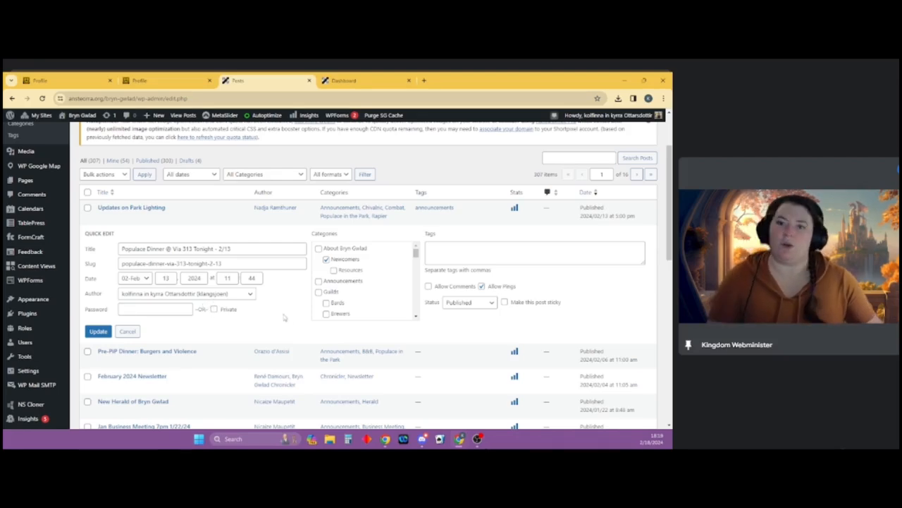
pyautogui.click(128, 332)
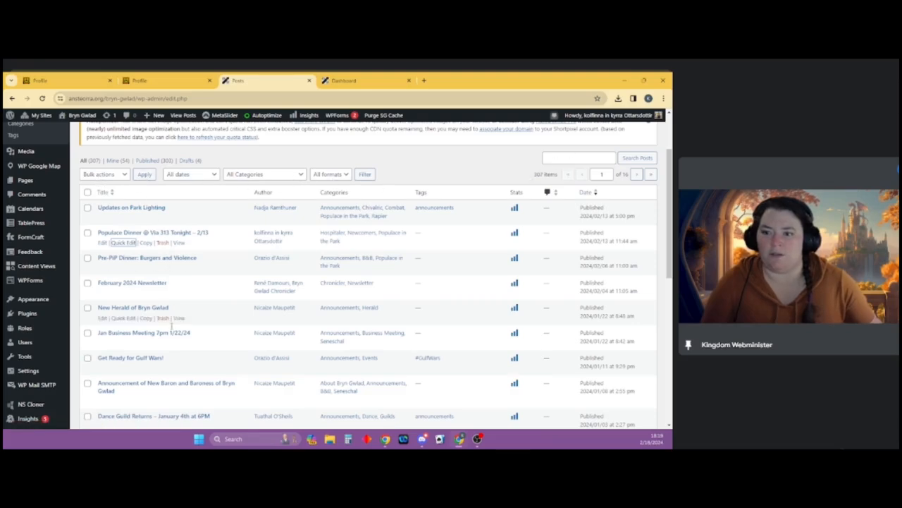
pyautogui.click(104, 174)
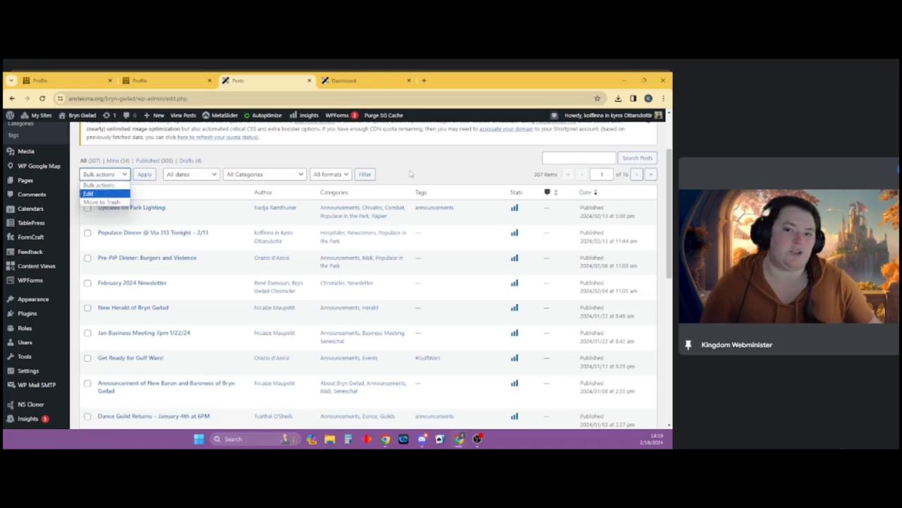
pyautogui.click(435, 164)
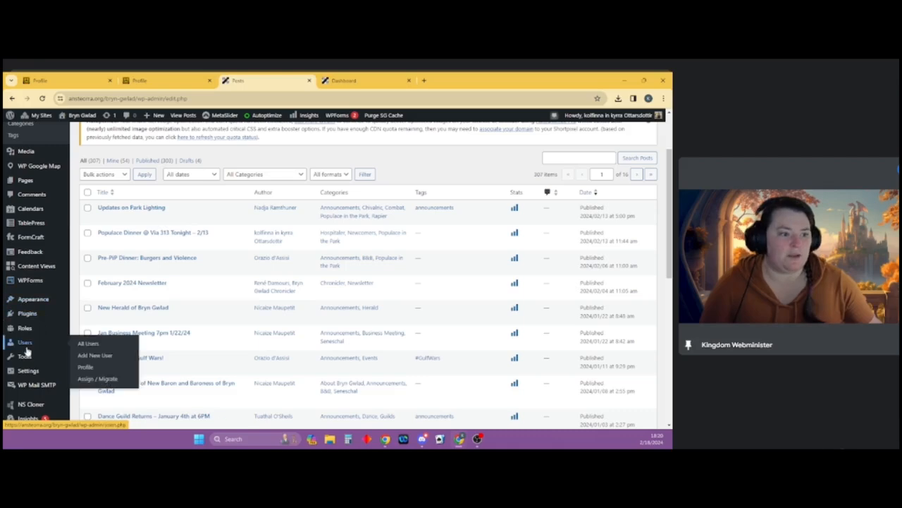
# - Open the list of all pages and review its parent and child pages, authors and dates
pyautogui.moveTo(28, 182)
pyautogui.click(28, 182)
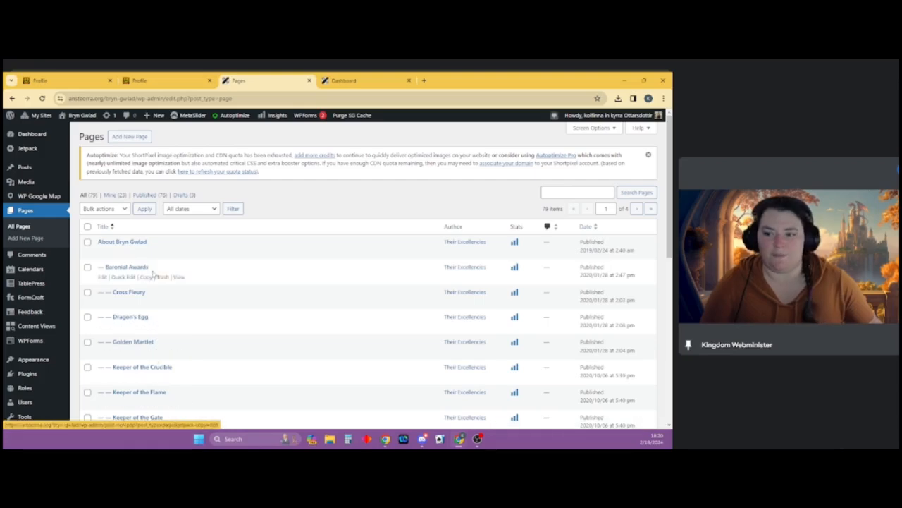
pyautogui.scroll(-6, 167, 296)
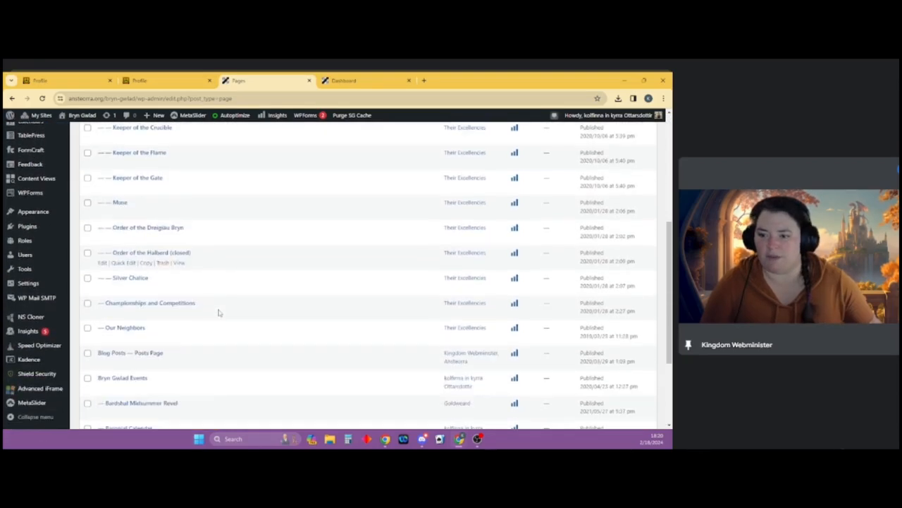
pyautogui.scroll(8, 240, 303)
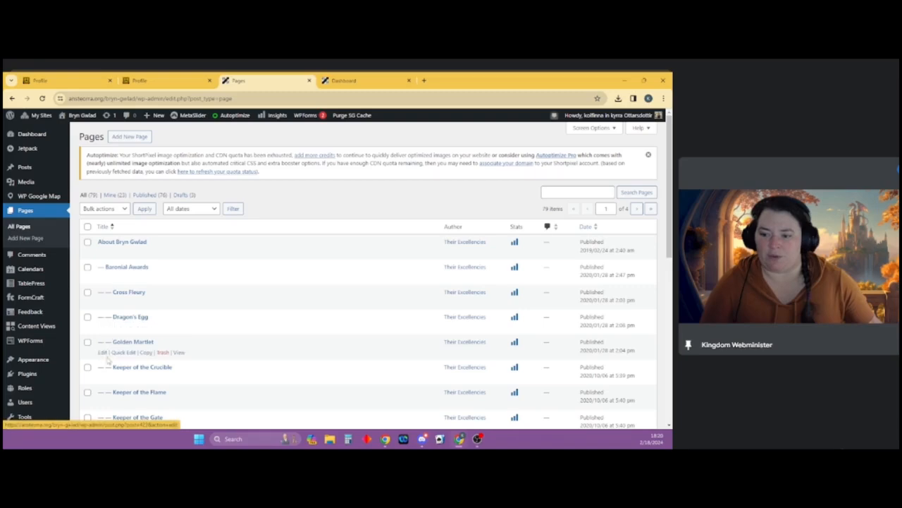
pyautogui.scroll(-2, 106, 338)
pyautogui.scroll(-3, 109, 363)
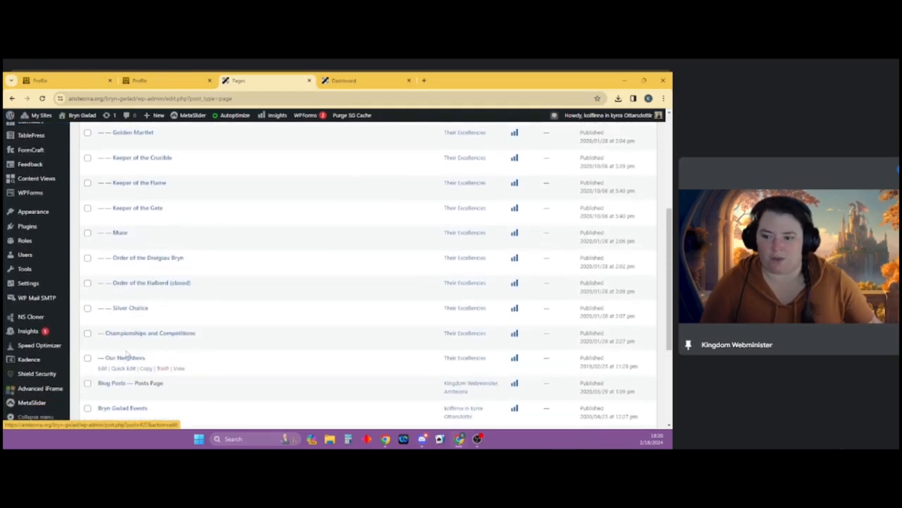
pyautogui.scroll(5, 113, 350)
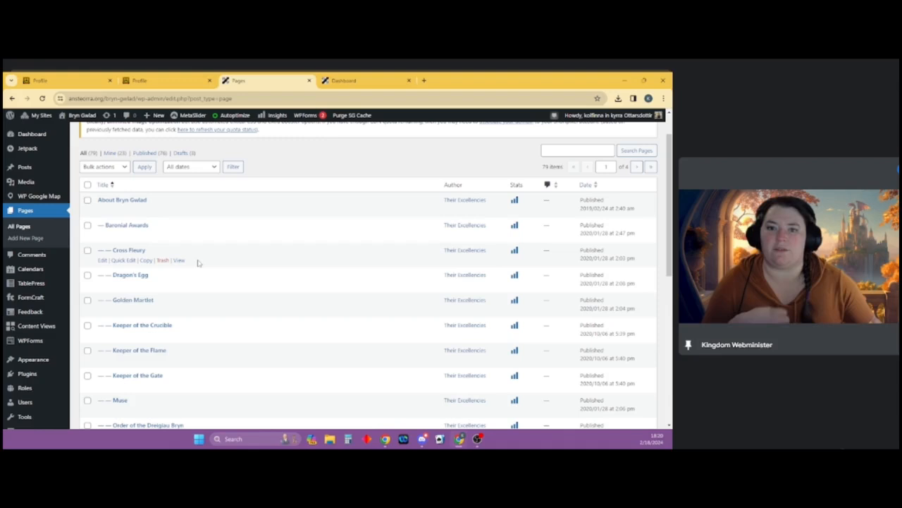
pyautogui.scroll(-5, 198, 267)
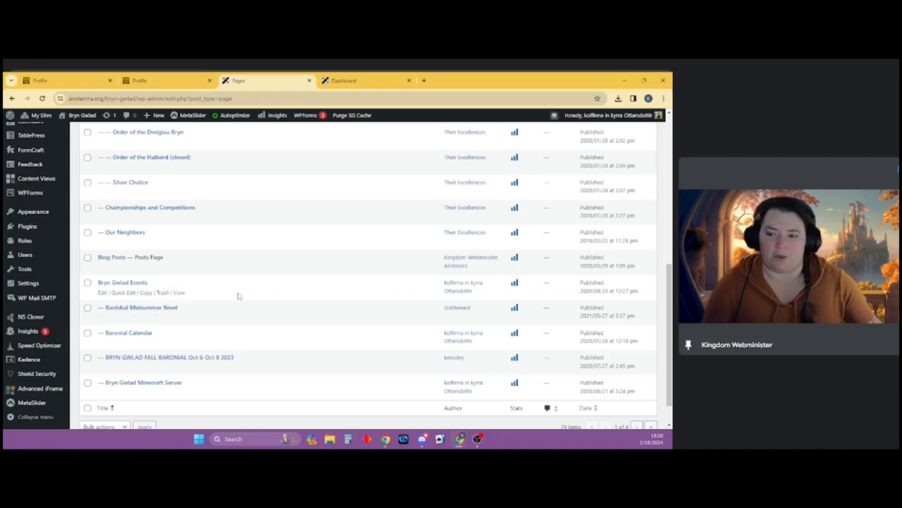
# - View the Quick Edit settings of the Bryn Gwlad Events page and close them without saving
pyautogui.click(121, 293)
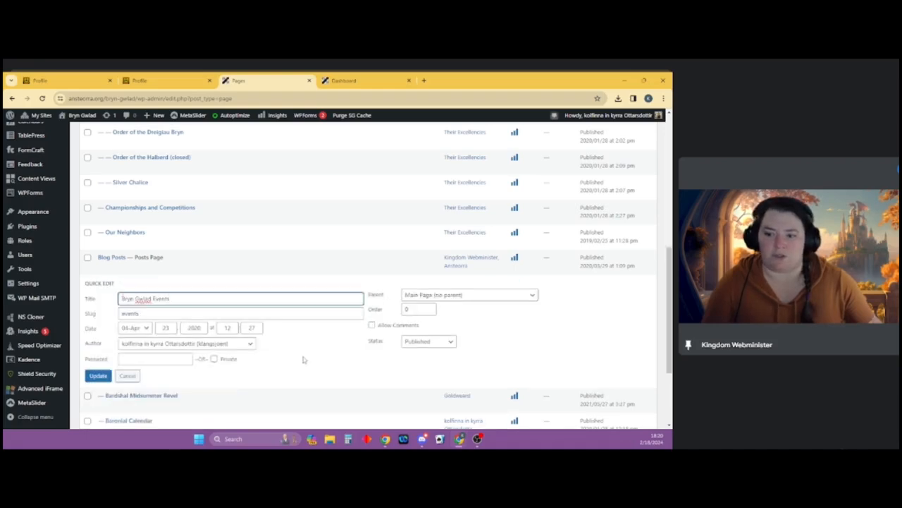
pyautogui.click(127, 379)
pyautogui.scroll(3, 288, 345)
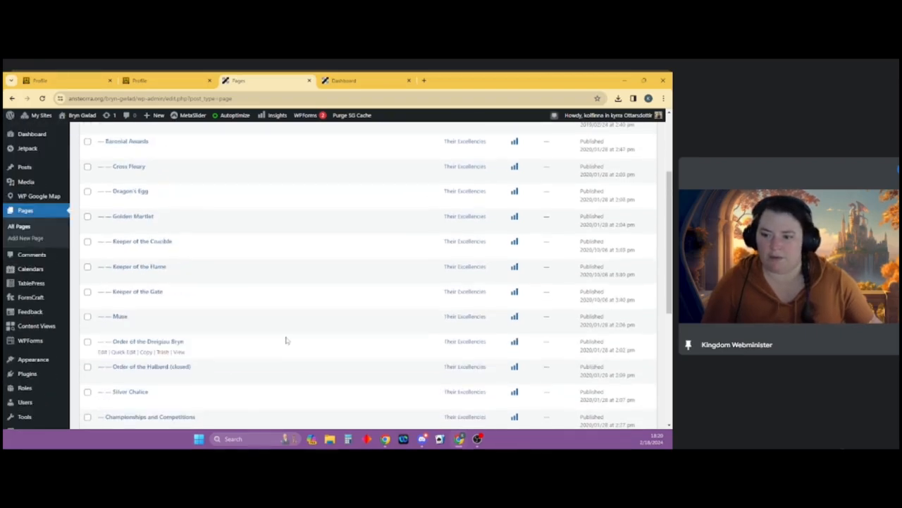
# - Check the search field of the pages list and dismiss the Autoptimize notice above it
pyautogui.scroll(2, 286, 341)
pyautogui.click(561, 191)
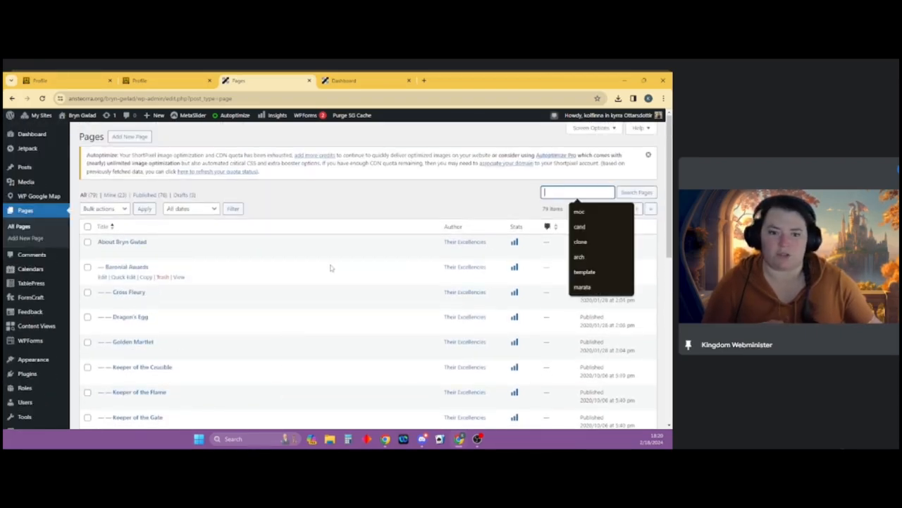
pyautogui.click(354, 212)
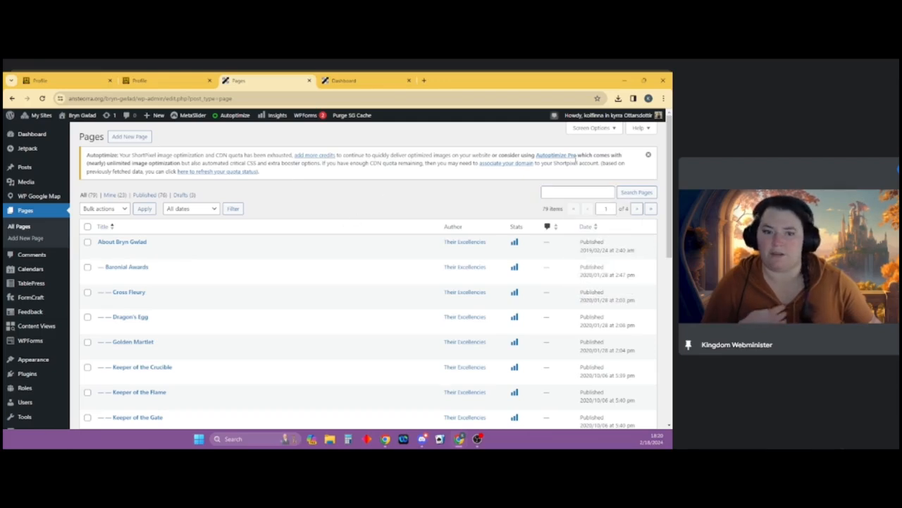
pyautogui.click(648, 154)
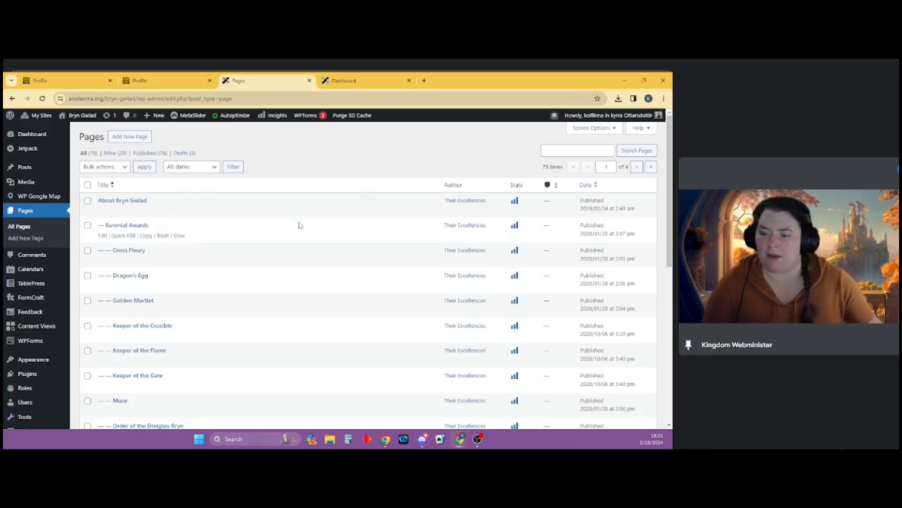
pyautogui.scroll(-3, 284, 235)
pyautogui.scroll(3, 282, 251)
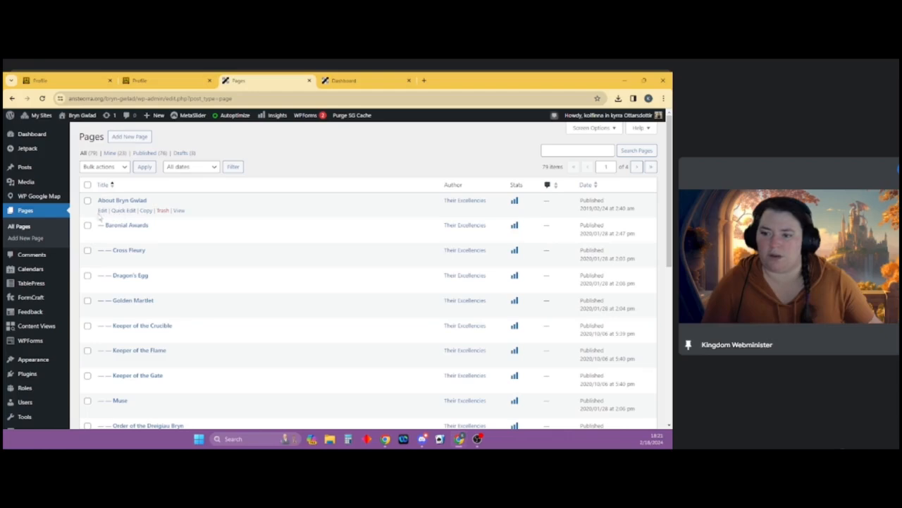
# - Visit the public Bryn Gwlad site and open the "Updates on Park Lighting" post from its recent announcements
pyautogui.click(83, 115)
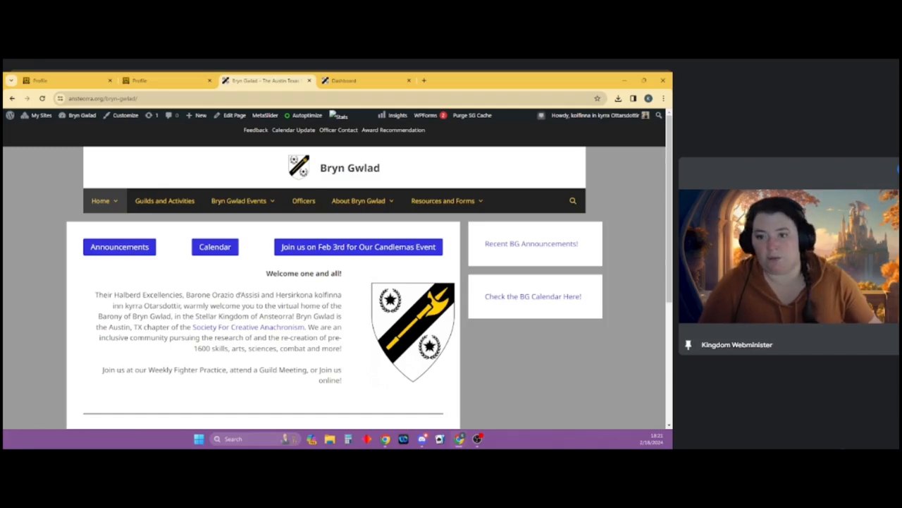
pyautogui.click(527, 244)
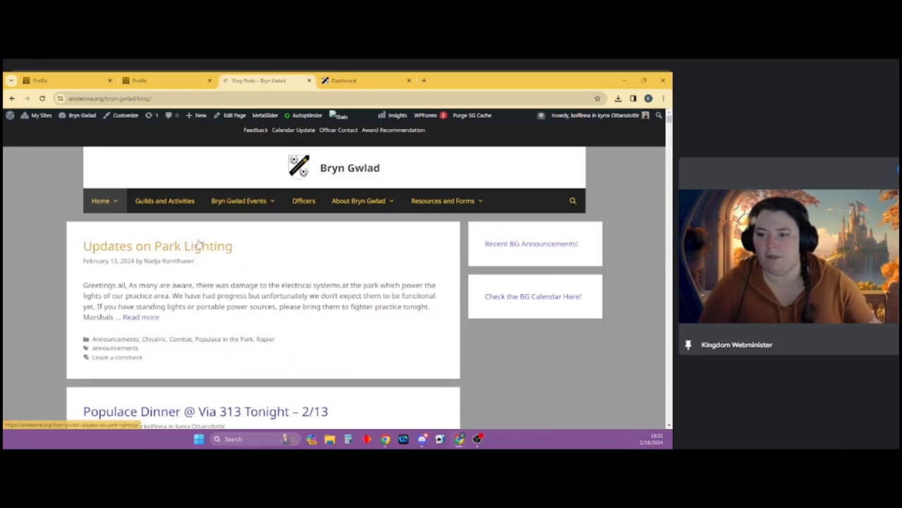
pyautogui.click(215, 248)
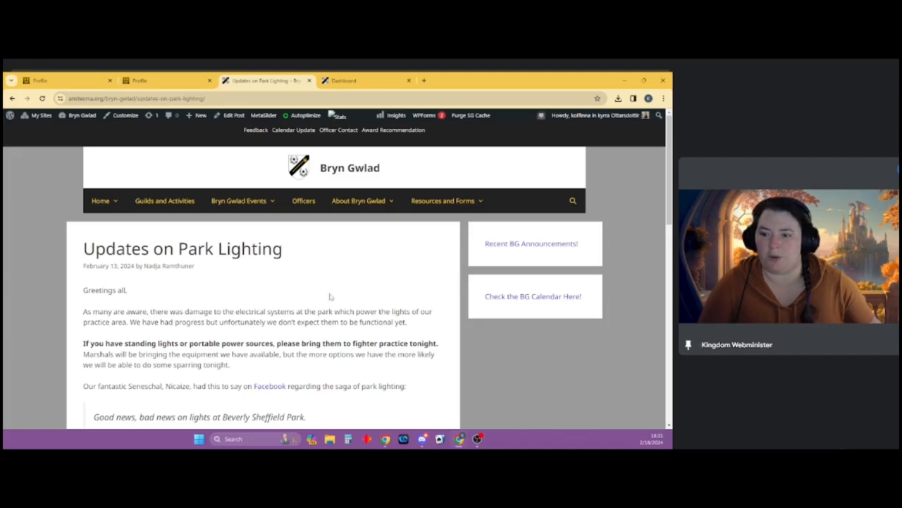
# - Examine the "Updates on Park Lighting" post, including its date and author line, body text, categories and tags
pyautogui.scroll(-5, 262, 306)
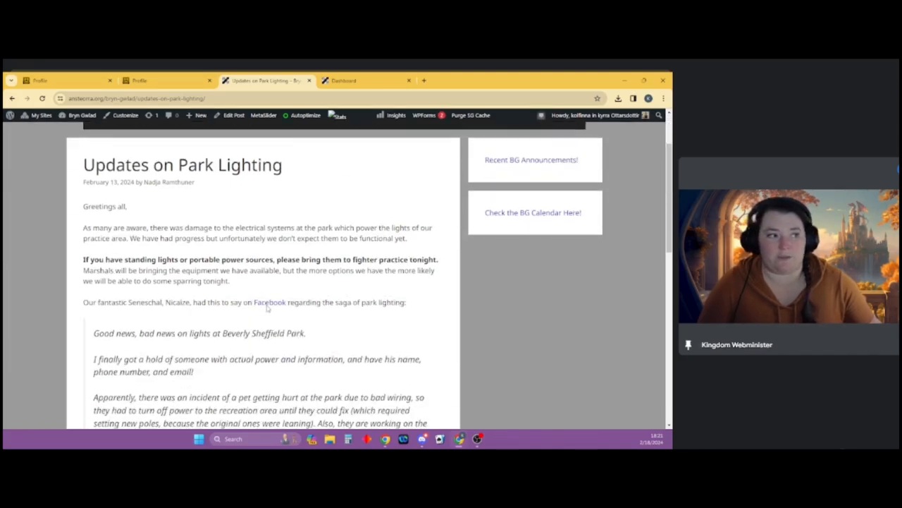
pyautogui.scroll(-4, 315, 323)
pyautogui.scroll(4, 367, 332)
pyautogui.scroll(4, 379, 332)
pyautogui.scroll(-4, 374, 336)
pyautogui.scroll(6, 152, 296)
pyautogui.moveTo(83, 265); pyautogui.dragTo(215, 268)
pyautogui.click(274, 289)
pyautogui.scroll(-5, 254, 325)
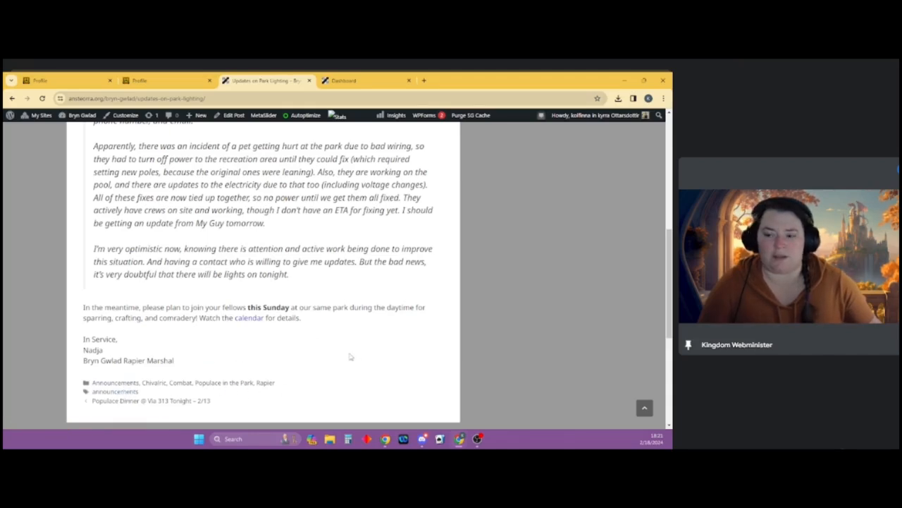
# - Return to the Bryn Gwlad home page and review its content down to the activities and recent announcements sections
pyautogui.press('F5')
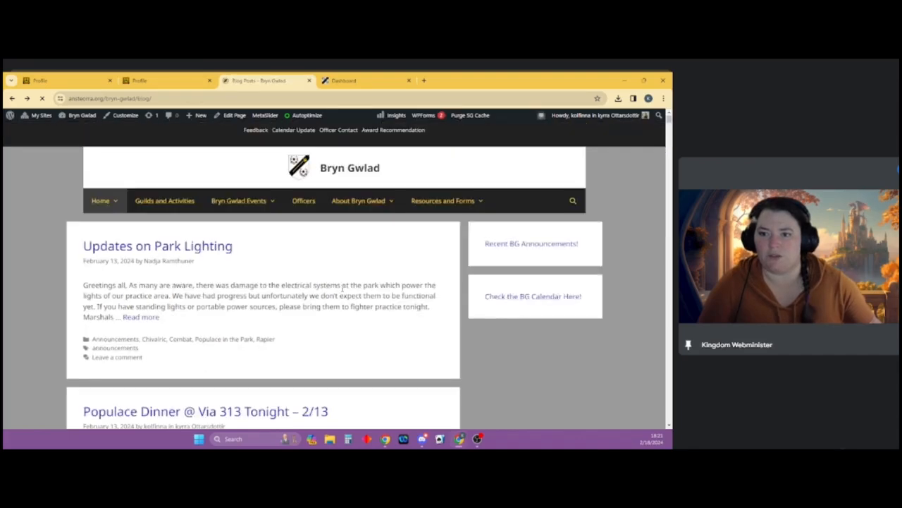
pyautogui.scroll(-2, 279, 320)
pyautogui.scroll(2, 280, 320)
pyautogui.scroll(-5, 208, 338)
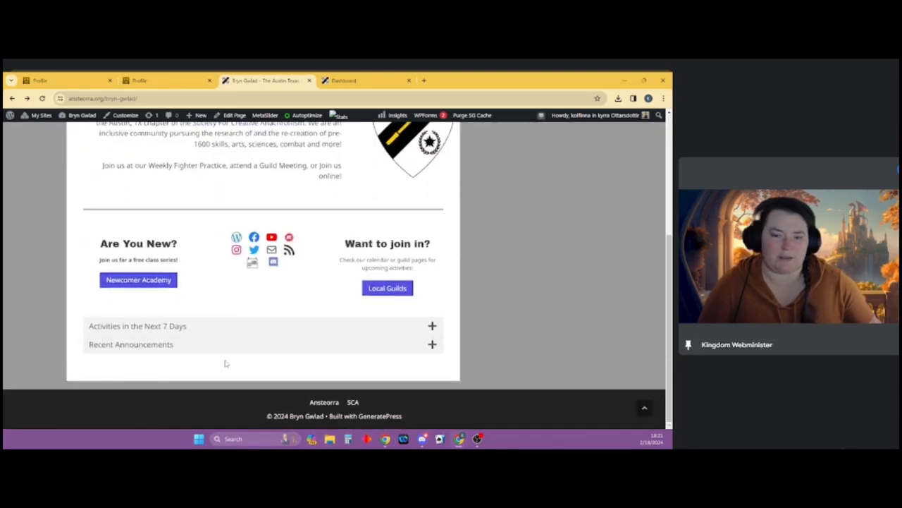
pyautogui.scroll(6, 225, 362)
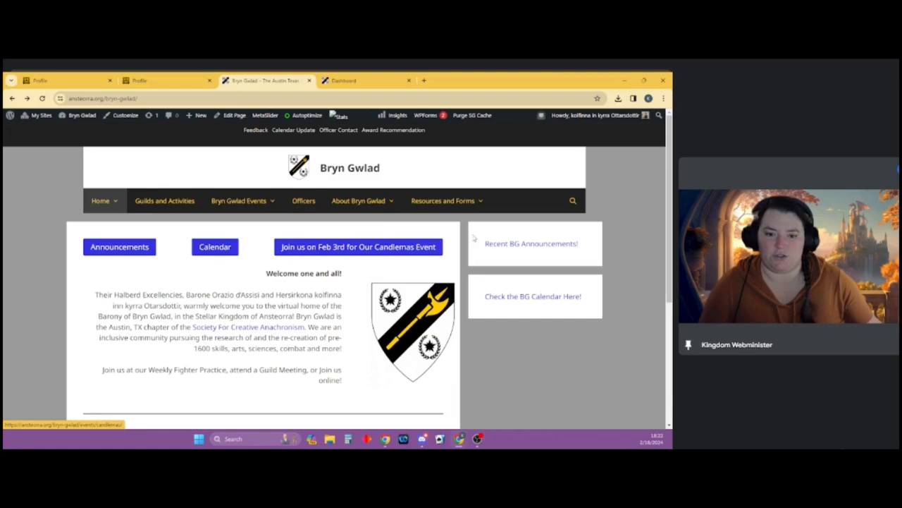
# - Reopen the "Updates on Park Lighting" post from the recent announcements and open it for editing
pyautogui.moveTo(478, 220)
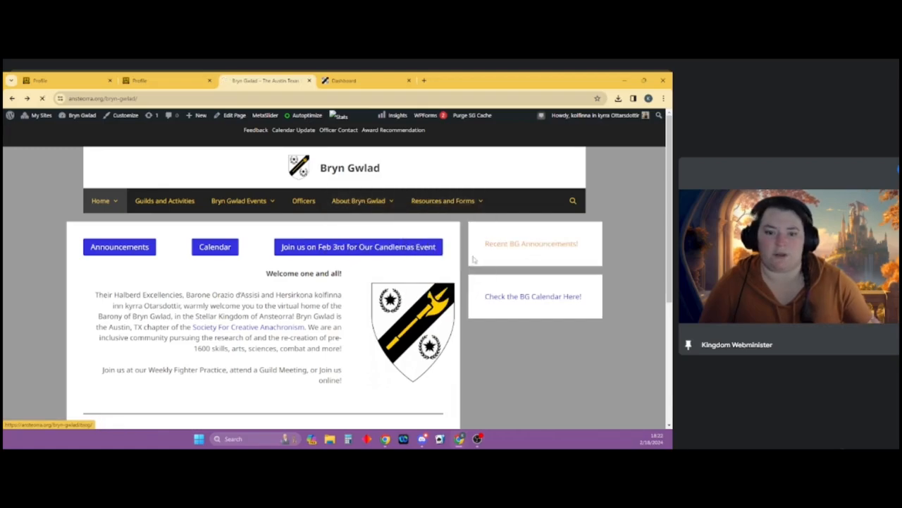
pyautogui.click(514, 244)
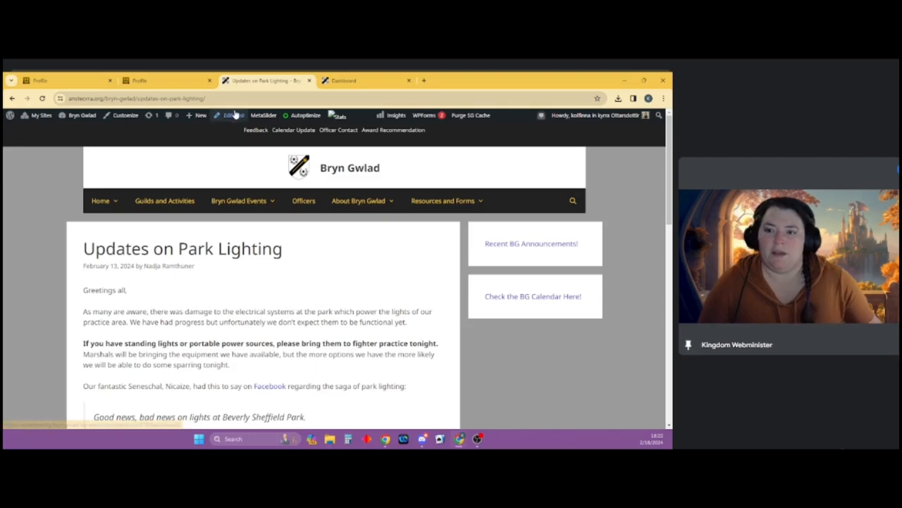
pyautogui.click(230, 116)
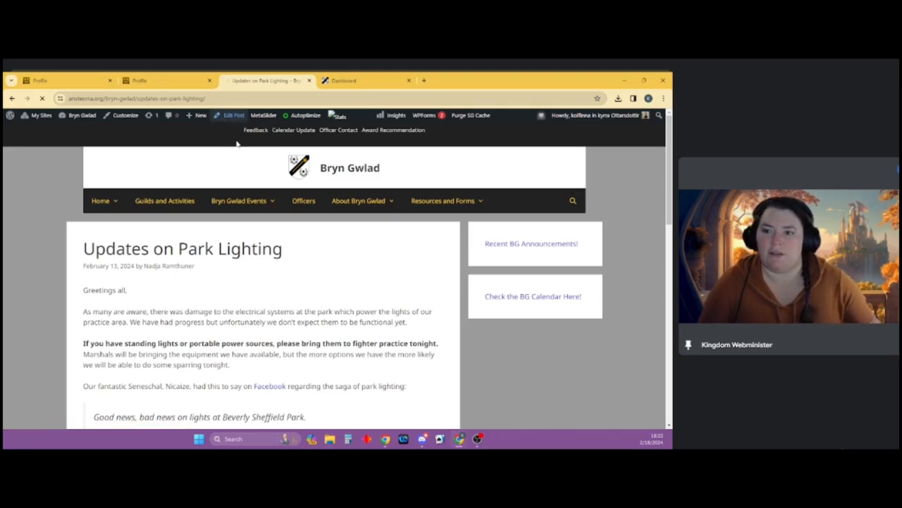
# - Review the Home page's content in the block editor and select its Calendar button block
pyautogui.click(328, 170)
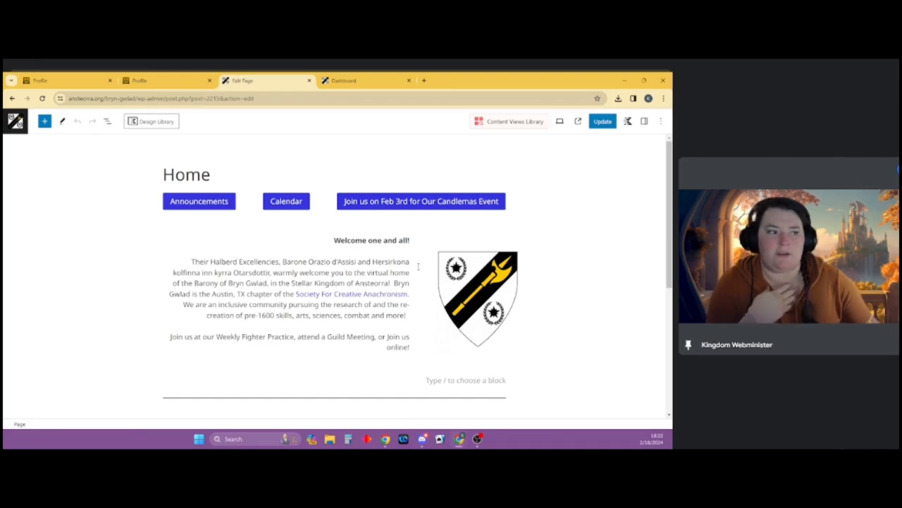
pyautogui.scroll(-3, 228, 288)
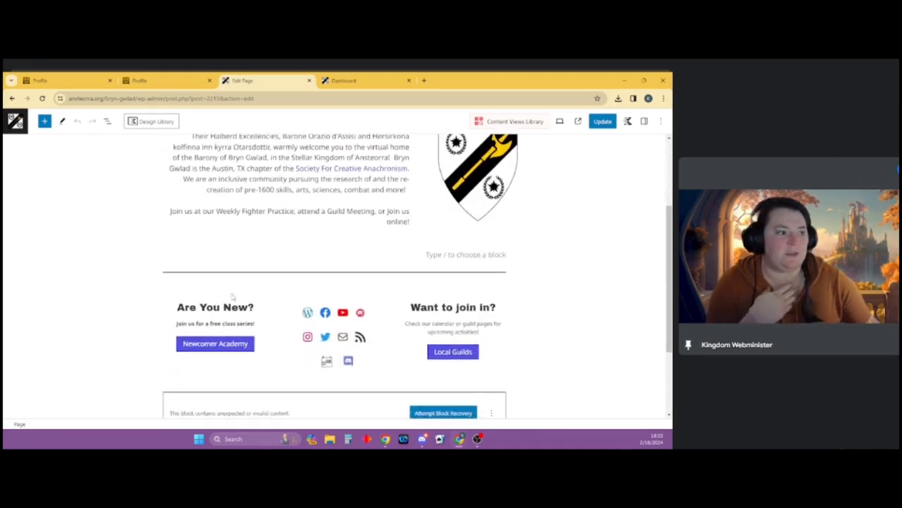
pyautogui.scroll(3, 248, 365)
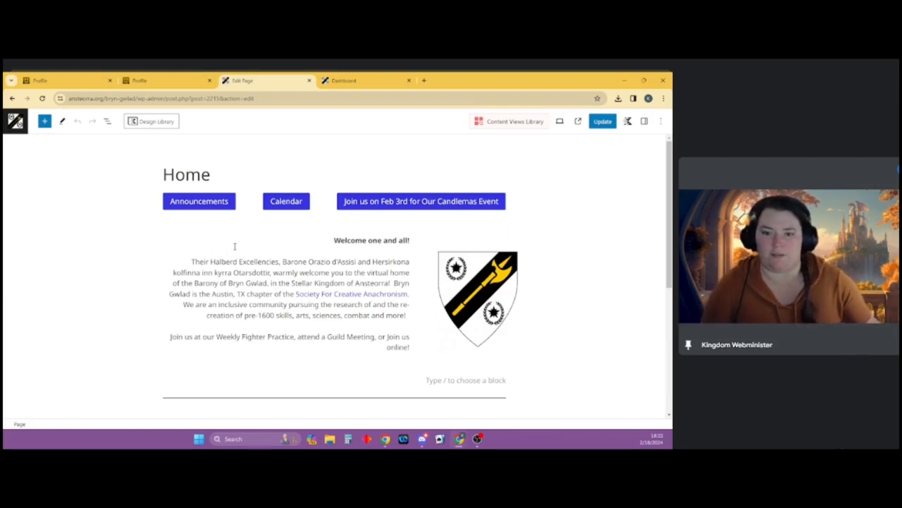
pyautogui.click(220, 170)
pyautogui.click(252, 207)
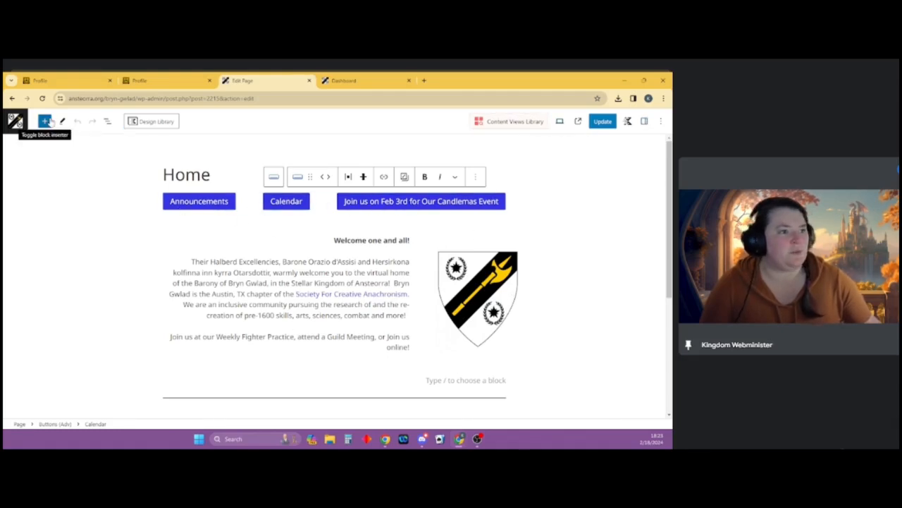
# - Preview the Home page in the Mobile layout and look through its full length
pyautogui.click(559, 122)
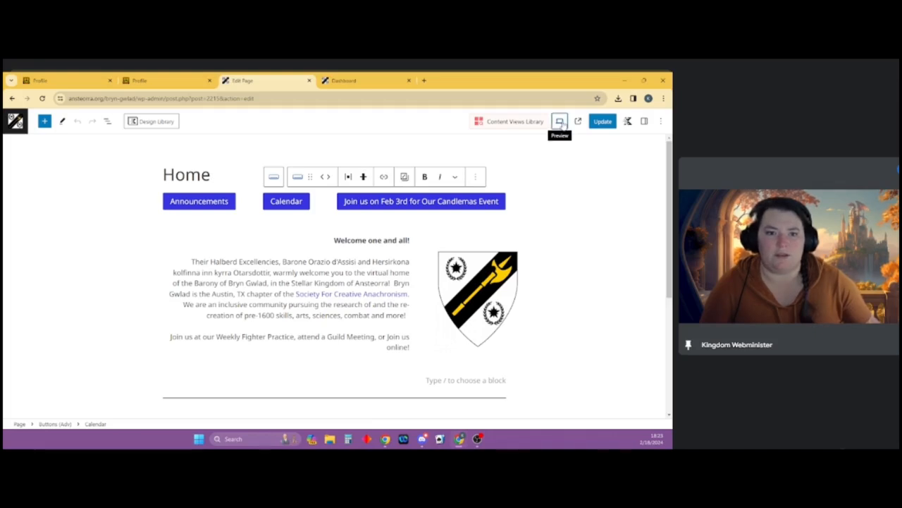
pyautogui.click(562, 124)
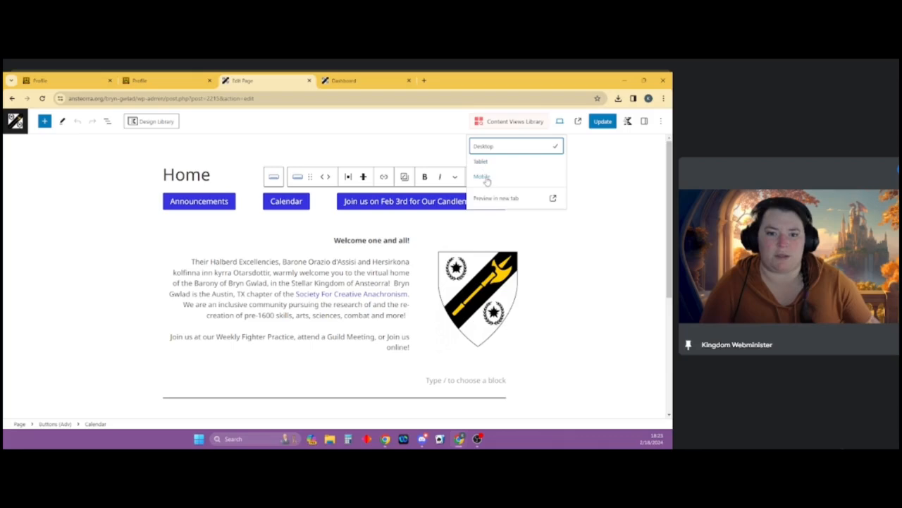
pyautogui.click(485, 178)
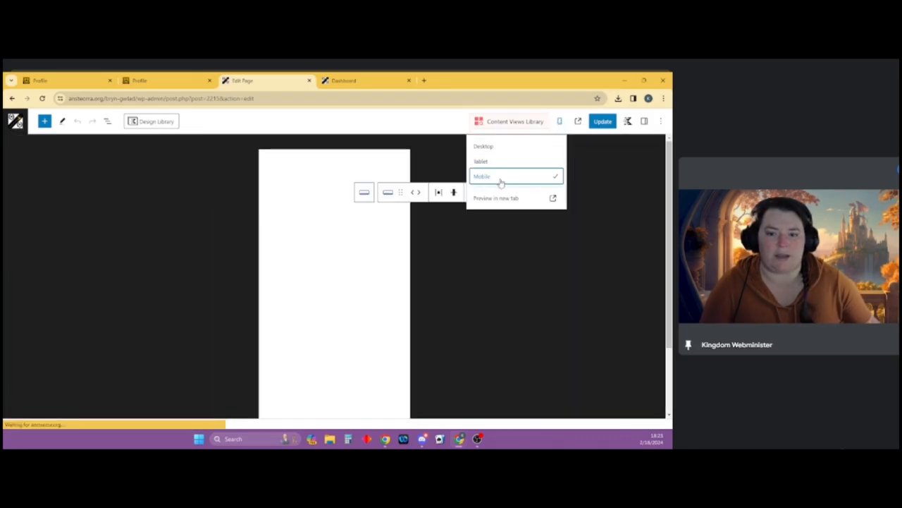
pyautogui.scroll(-2, 344, 261)
pyautogui.scroll(2, 343, 261)
pyautogui.scroll(-4, 346, 268)
pyautogui.scroll(-5, 349, 279)
pyautogui.scroll(10, 349, 279)
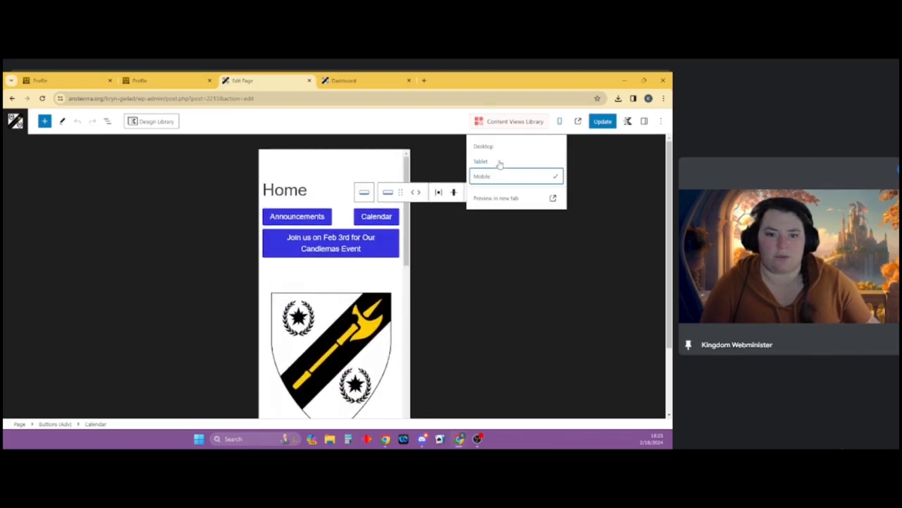
# - Preview the Home page in the Tablet layout and switch back to Desktop
pyautogui.click(494, 162)
pyautogui.scroll(-1, 336, 305)
pyautogui.scroll(1, 336, 308)
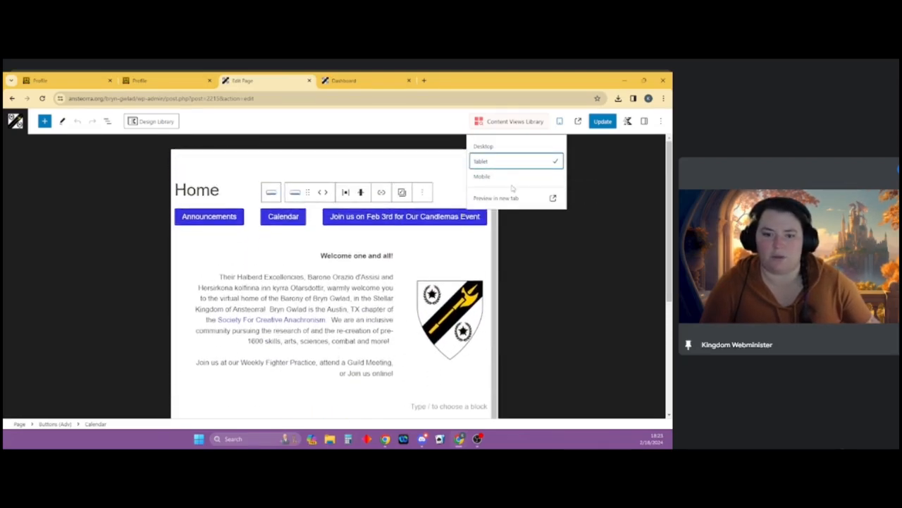
pyautogui.click(509, 148)
# - Preview the Home page in a new tab, close that preview and return to the editor with nothing selected
pyautogui.click(502, 198)
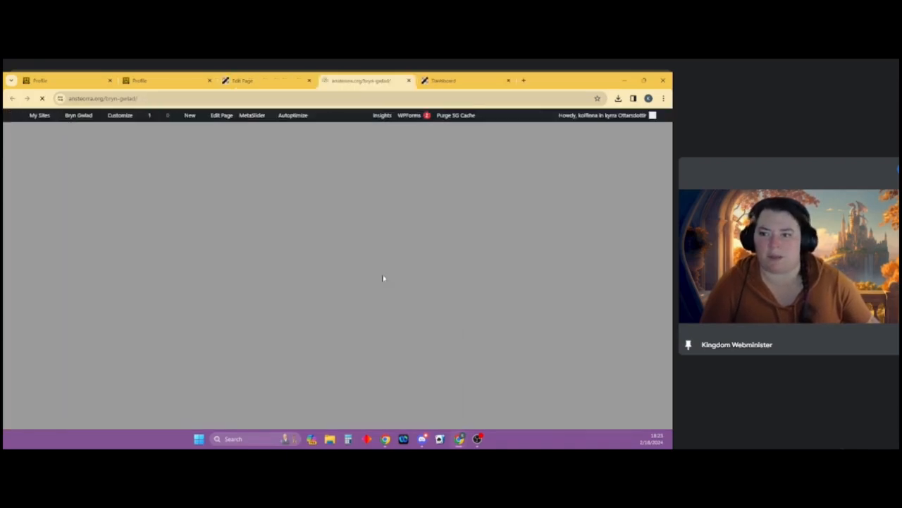
pyautogui.scroll(-2, 382, 277)
pyautogui.scroll(2, 370, 299)
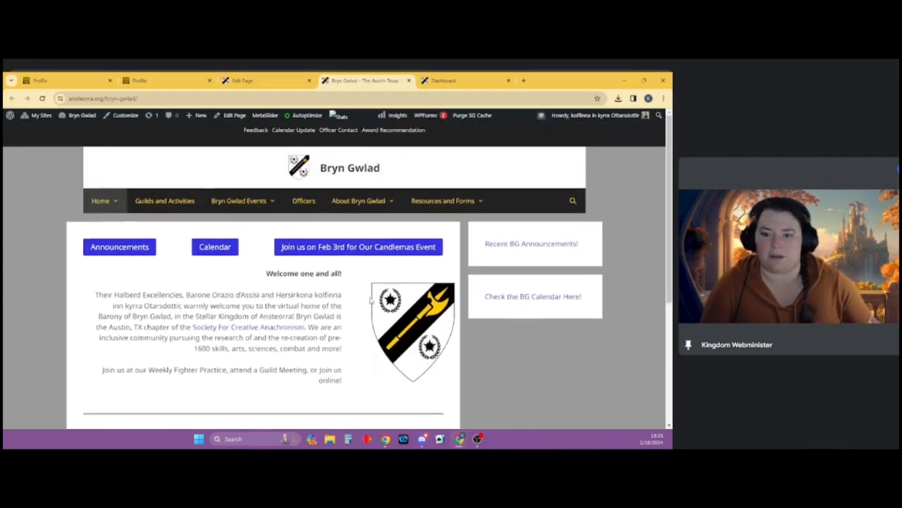
pyautogui.click(409, 81)
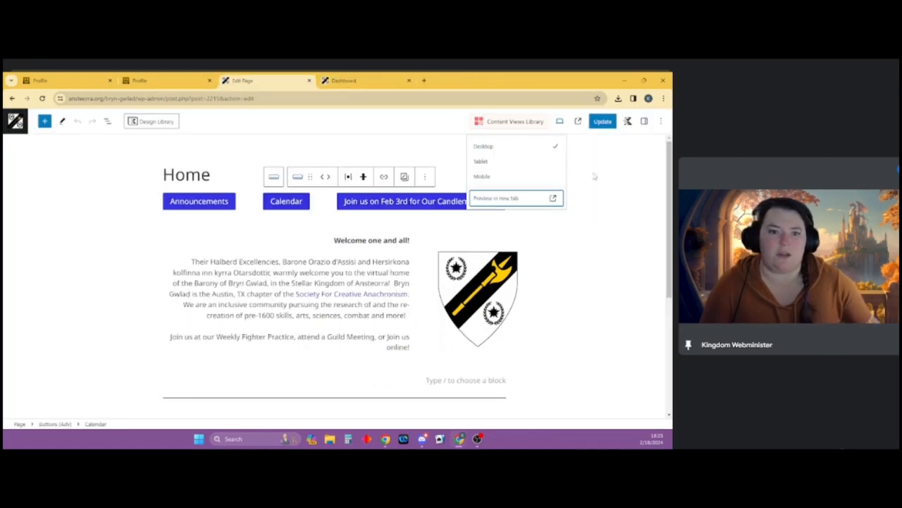
pyautogui.click(591, 171)
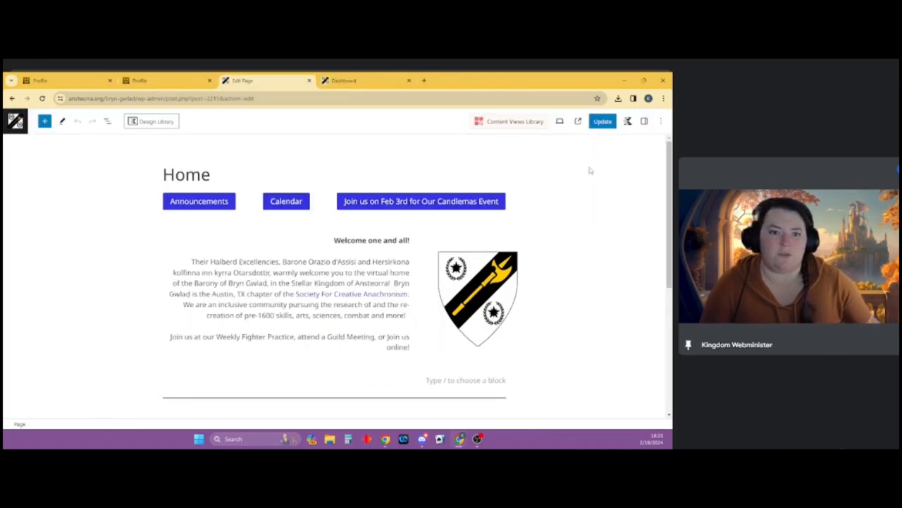
# - Show the Home page's settings, review them from Summary through Page Attributes to Layout, and switch to the block settings
pyautogui.click(645, 122)
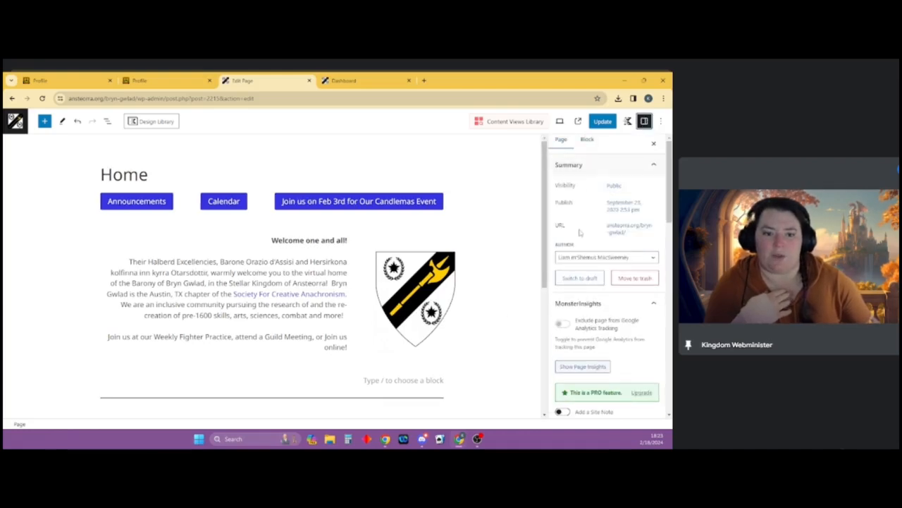
pyautogui.scroll(-5, 585, 362)
pyautogui.scroll(5, 582, 367)
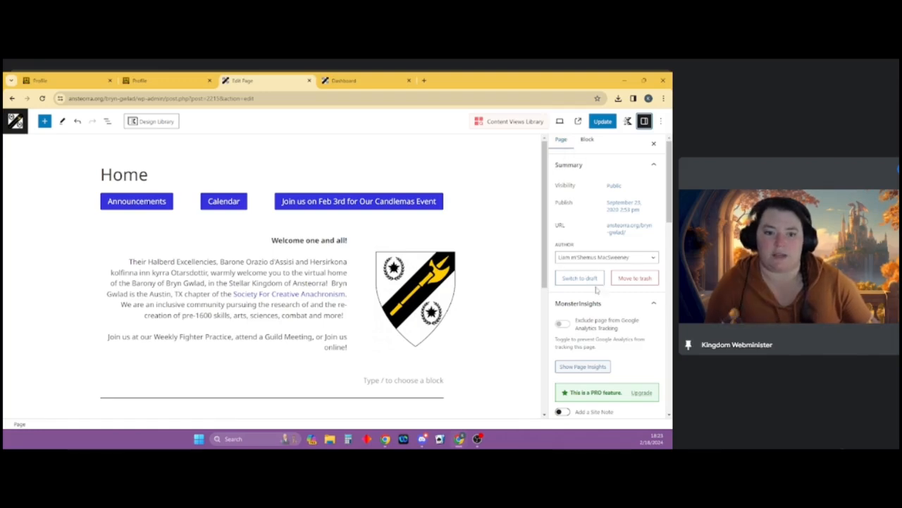
pyautogui.scroll(-1, 595, 289)
pyautogui.scroll(-5, 616, 297)
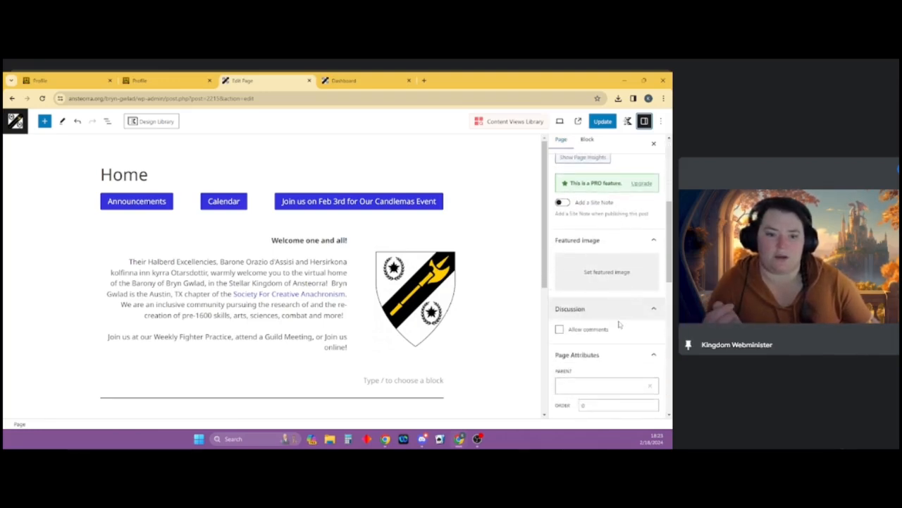
pyautogui.scroll(-5, 614, 304)
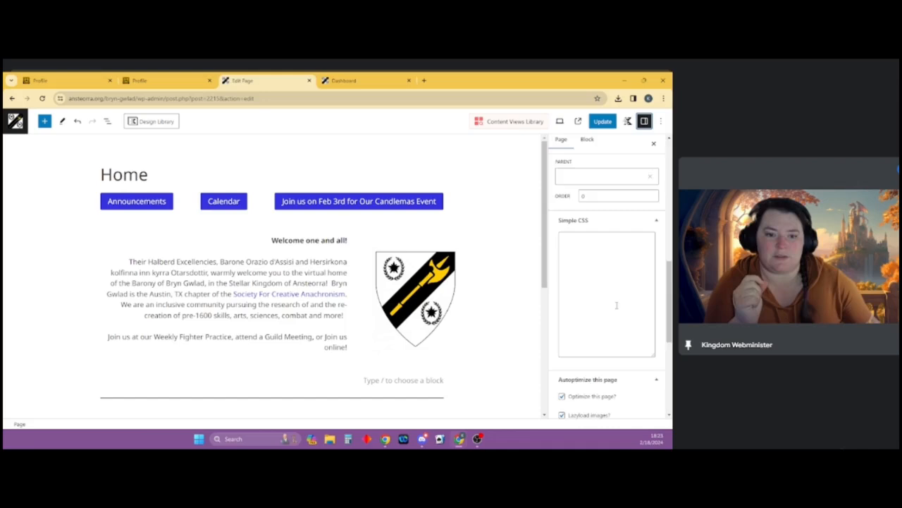
pyautogui.scroll(-3, 613, 316)
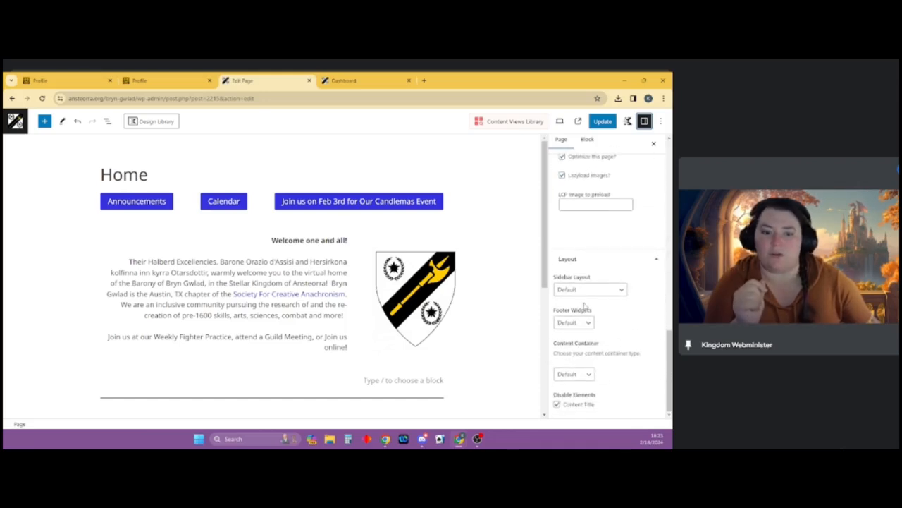
pyautogui.scroll(12, 618, 387)
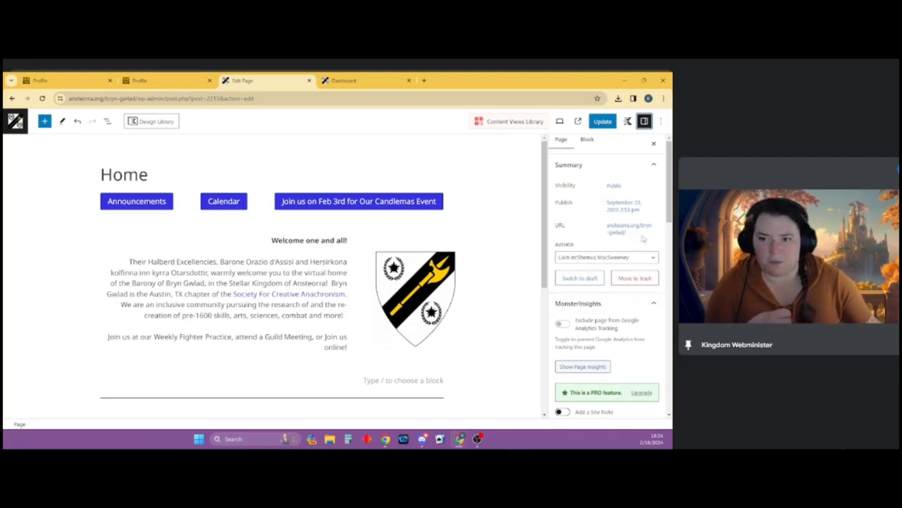
pyautogui.click(585, 140)
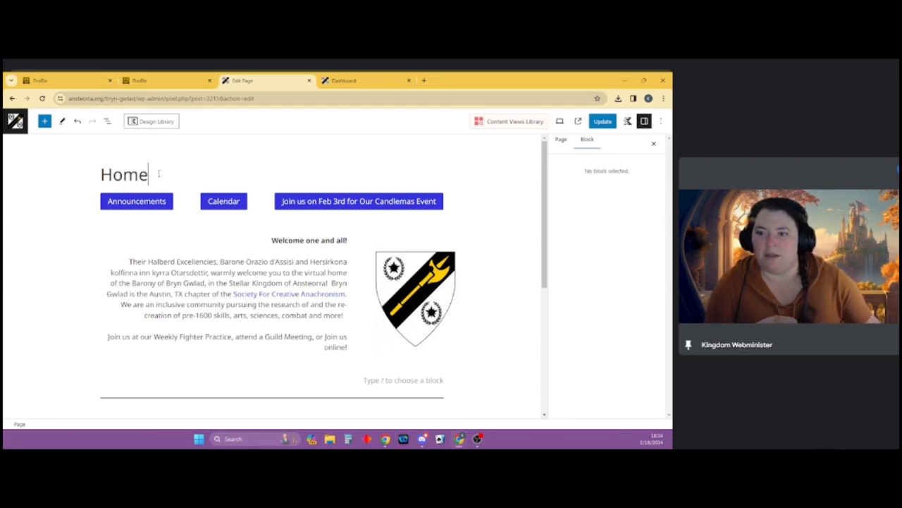
# - Inspect the block settings of the Calendar button and the welcome text, and return to the block settings with nothing selected
pyautogui.click(185, 204)
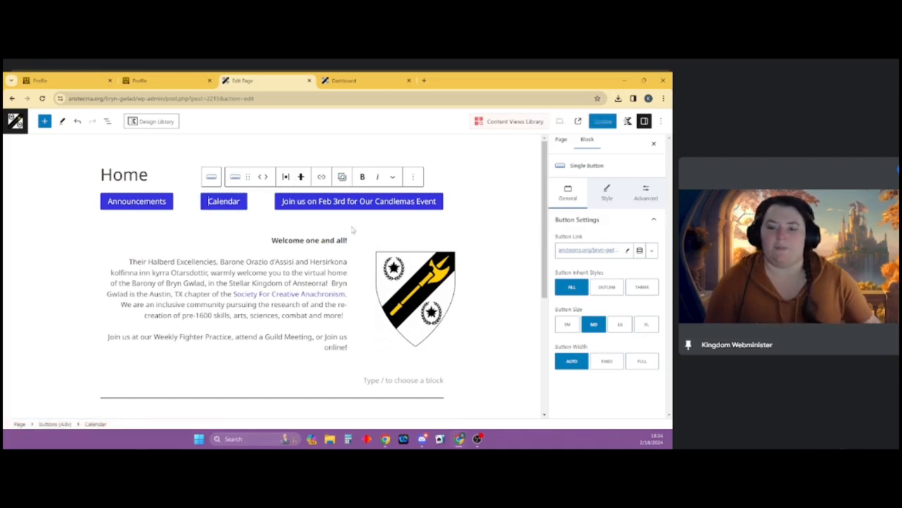
pyautogui.click(293, 262)
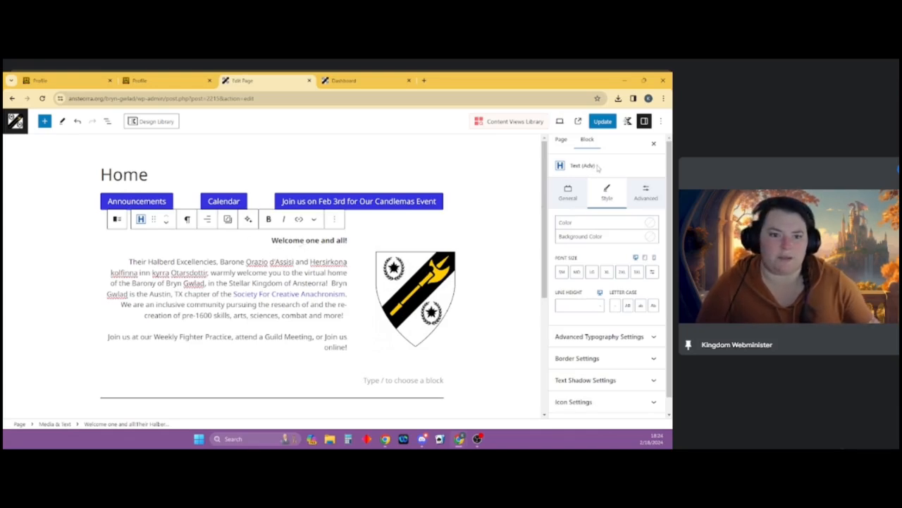
pyautogui.moveTo(594, 165); pyautogui.dragTo(571, 165)
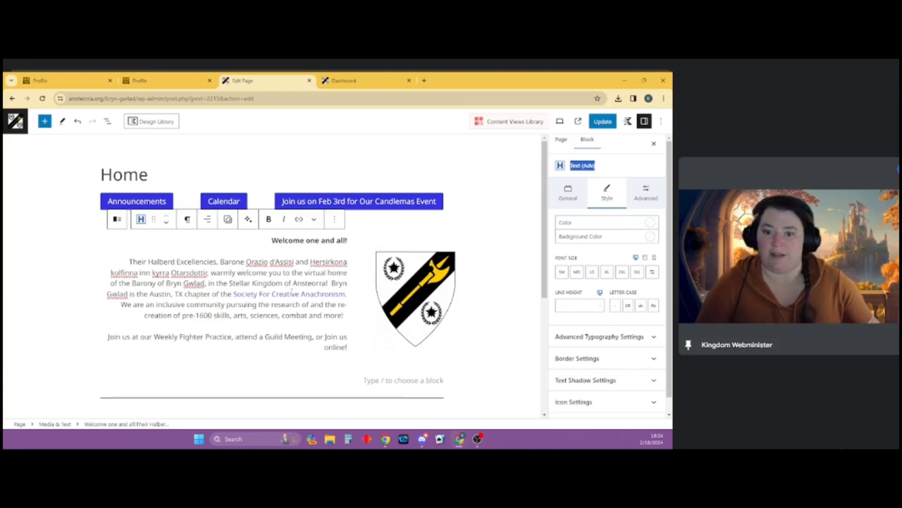
pyautogui.click(148, 174)
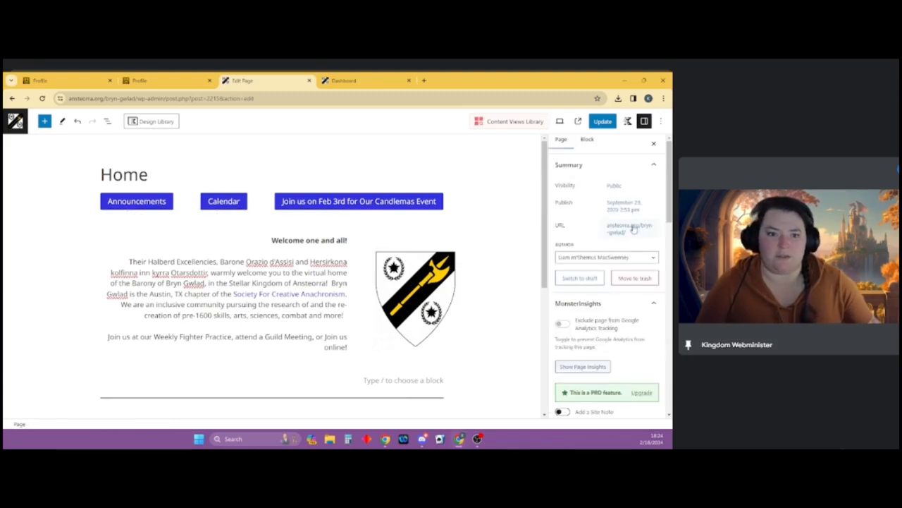
pyautogui.click(586, 140)
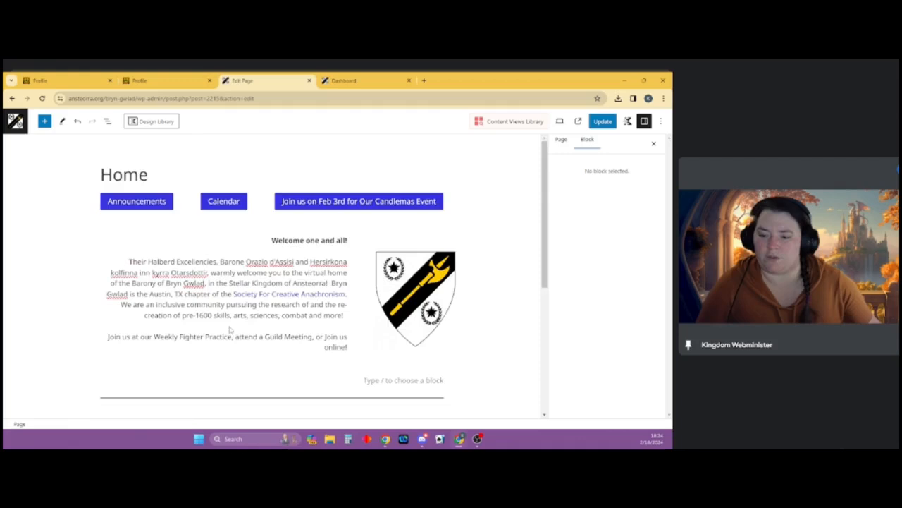
# - Inspect the block settings of the separator, the "Are You New?" heading and the Row Layout that contains it
pyautogui.scroll(-2, 230, 328)
pyautogui.click(356, 272)
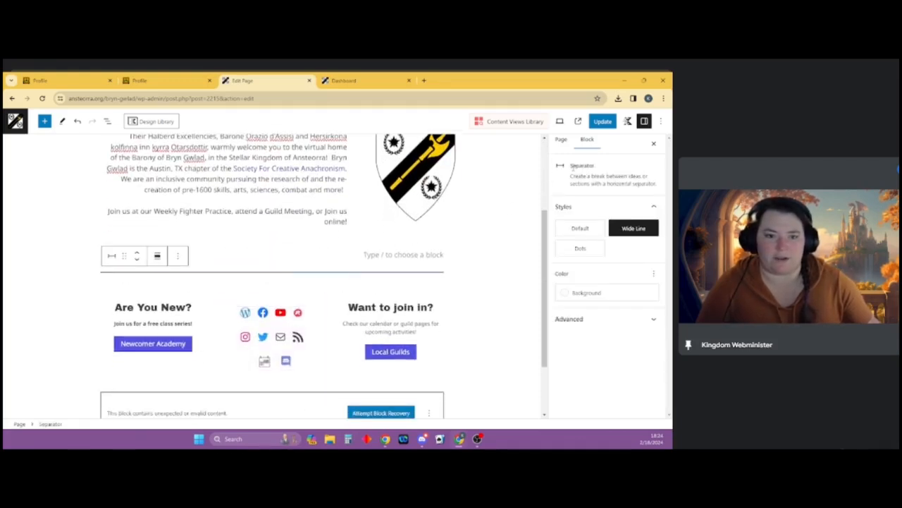
pyautogui.click(187, 303)
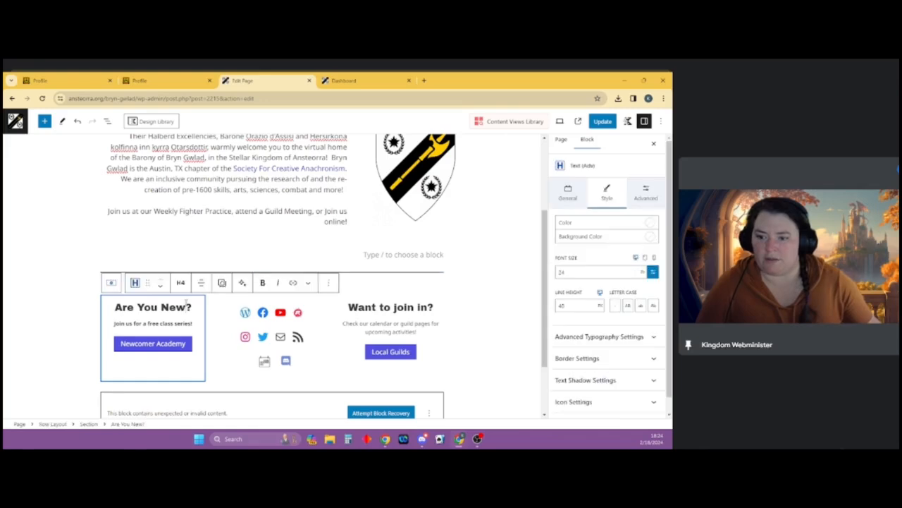
pyautogui.click(186, 302)
pyautogui.press('Up')
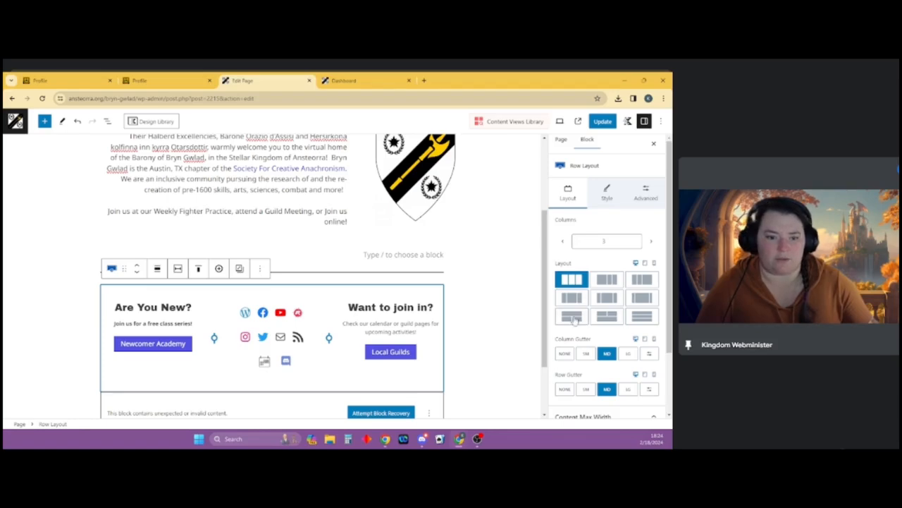
pyautogui.scroll(-1, 444, 328)
pyautogui.scroll(-1, 438, 332)
pyautogui.scroll(5, 453, 333)
# - Recover the Accordion block with invalid content at the end of the Home page
pyautogui.scroll(-5, 453, 332)
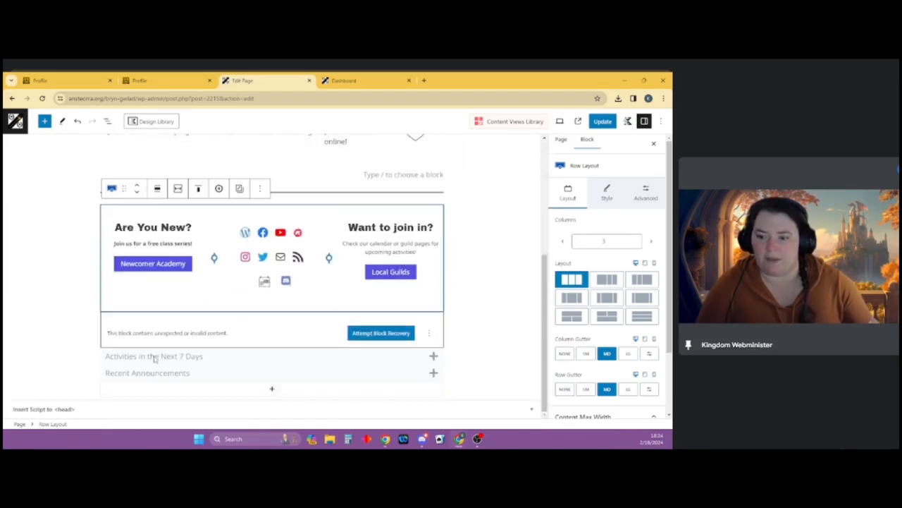
pyautogui.click(155, 361)
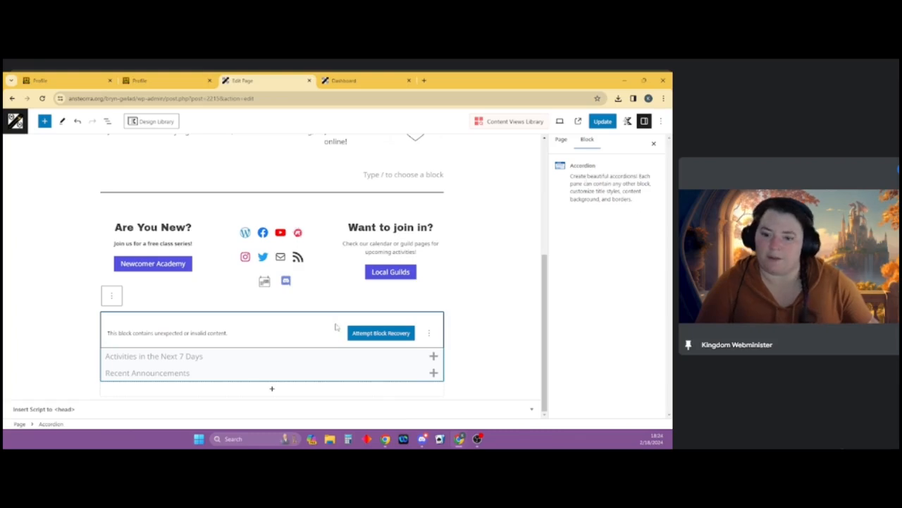
pyautogui.click(372, 335)
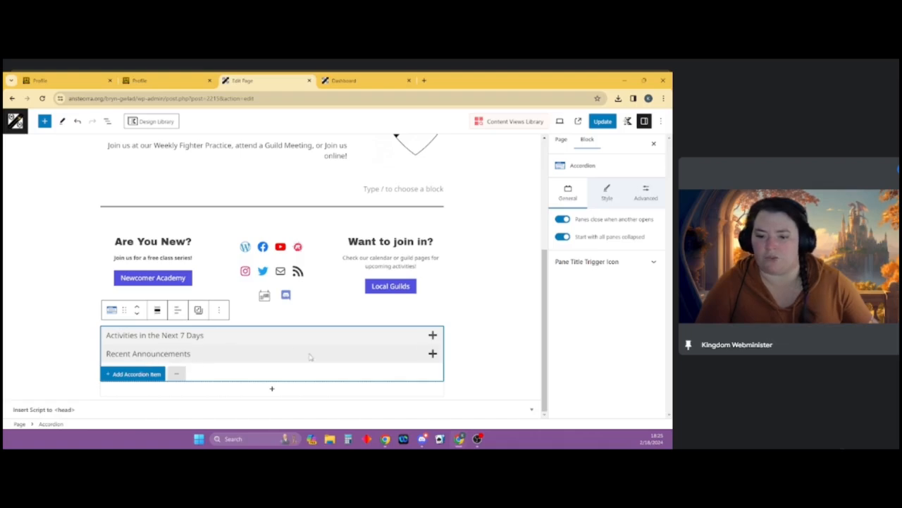
# - Expand the "Activities in the Next 7 Days" accordion pane to view its content and collapse it again
pyautogui.click(432, 337)
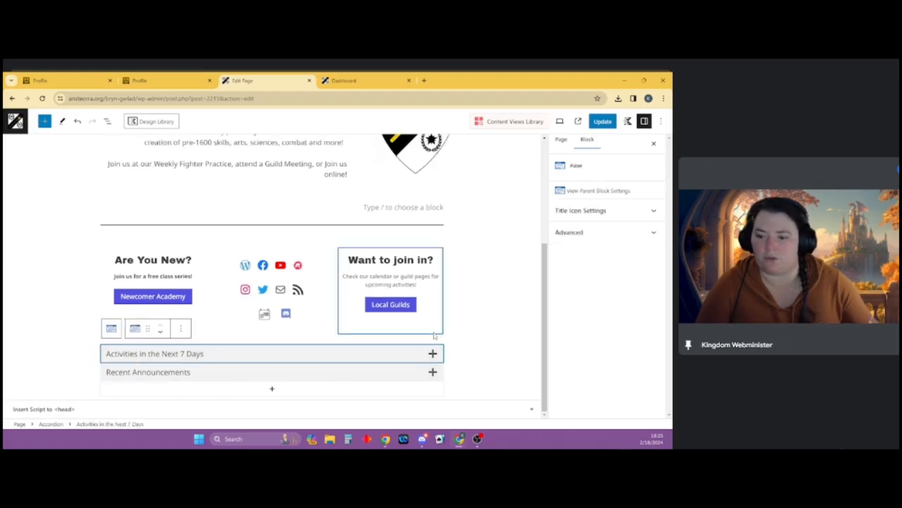
pyautogui.click(431, 352)
pyautogui.scroll(-1, 416, 366)
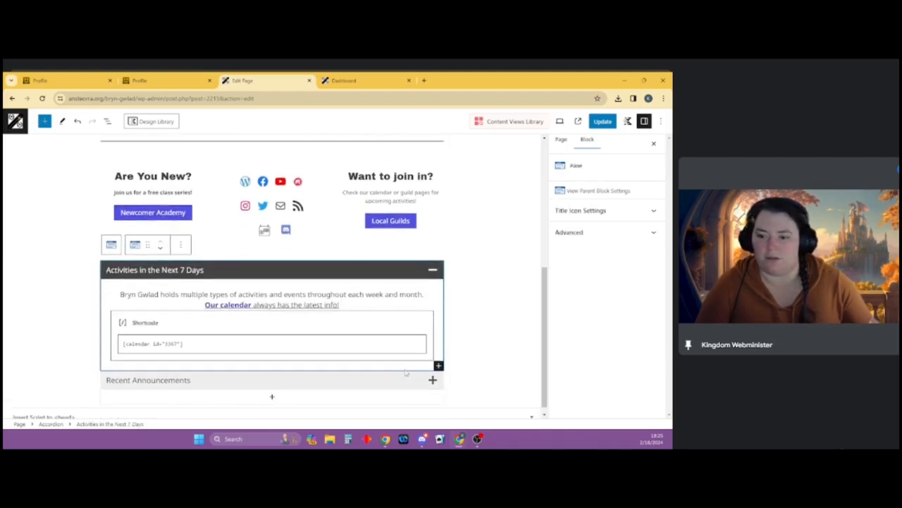
pyautogui.click(433, 270)
pyautogui.scroll(3, 465, 314)
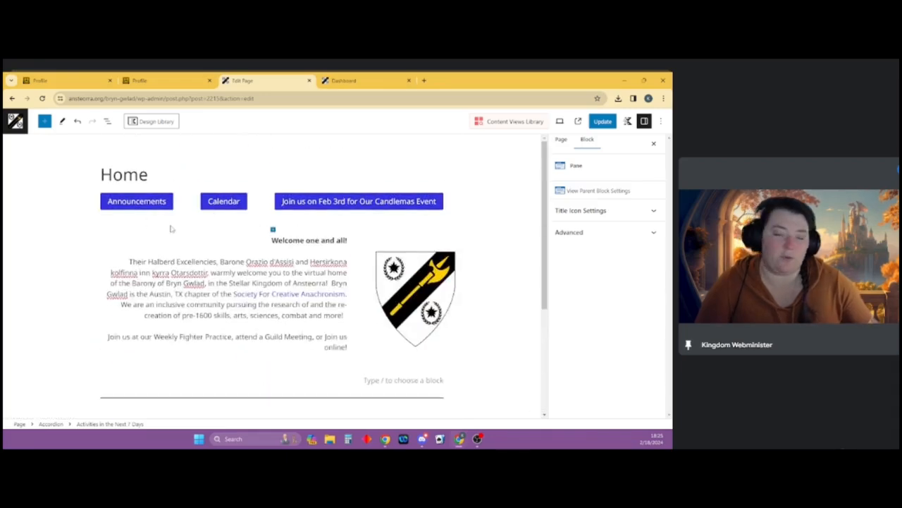
# - Select the Calendar button, the page title and the empty paragraph above the separator, and check which block types the paragraph can transform to
pyautogui.click(188, 203)
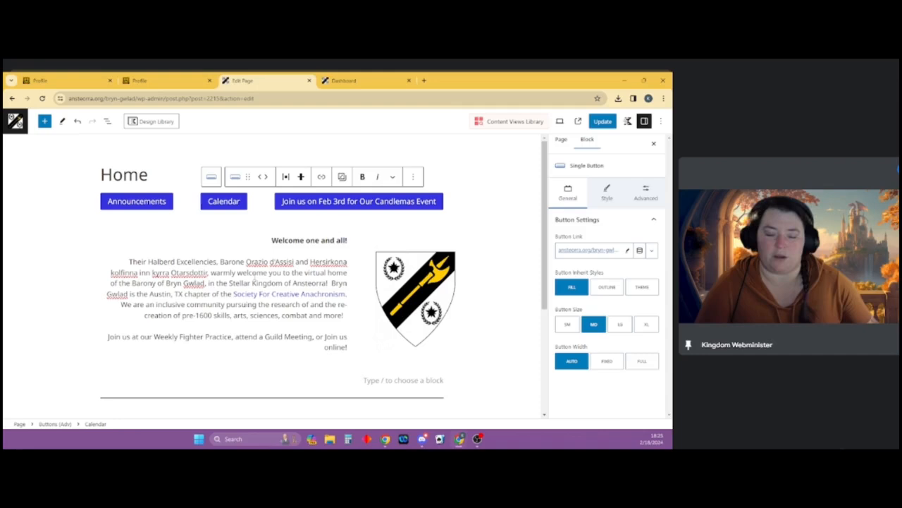
pyautogui.click(115, 169)
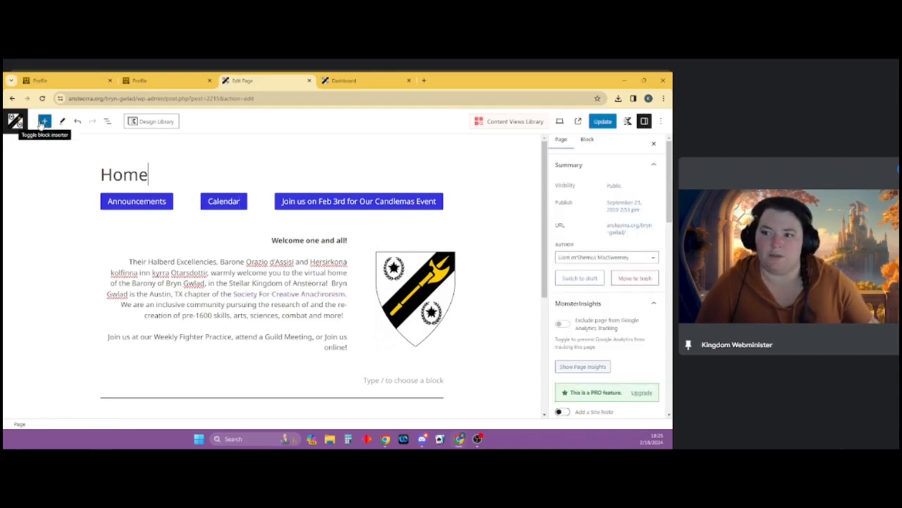
pyautogui.moveTo(250, 234)
pyautogui.scroll(-3, 282, 353)
pyautogui.scroll(3, 296, 367)
pyautogui.click(378, 380)
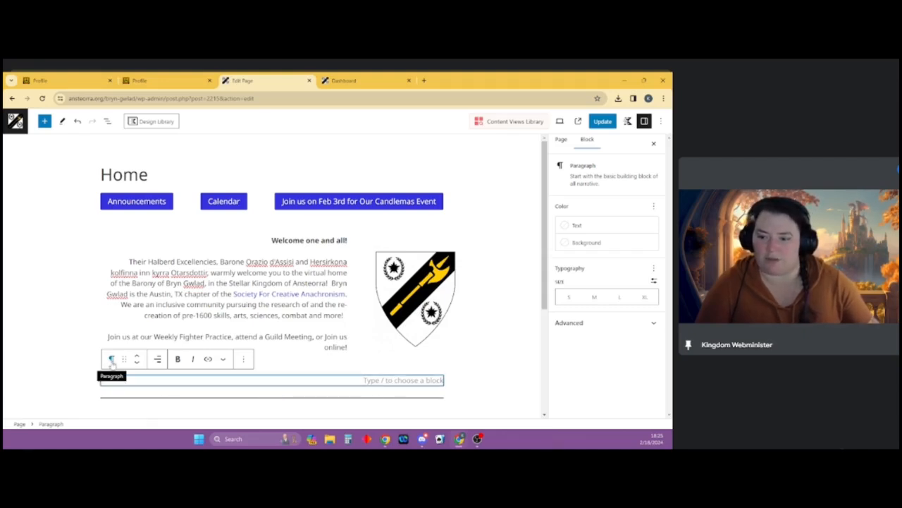
pyautogui.click(111, 360)
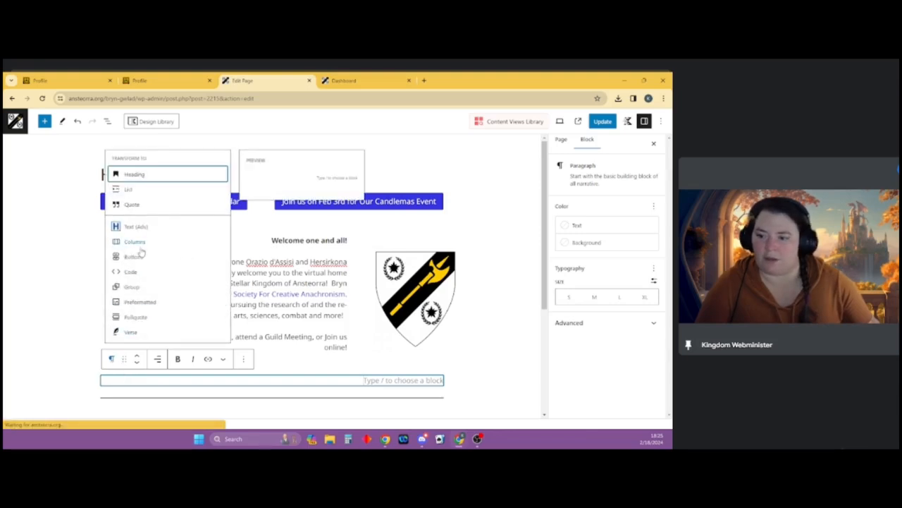
pyautogui.click(427, 381)
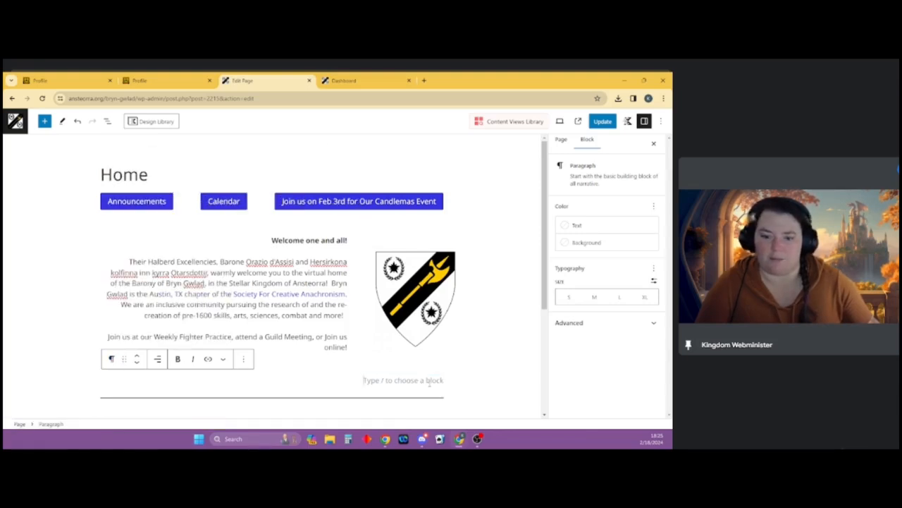
# - Show the full block library and look through the Content Views post grid and overlay blocks
pyautogui.click(45, 122)
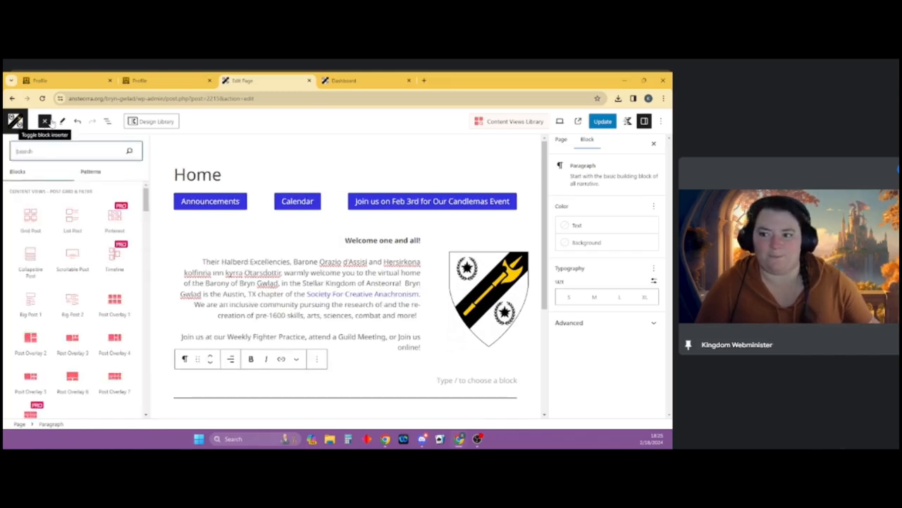
pyautogui.scroll(-5, 78, 332)
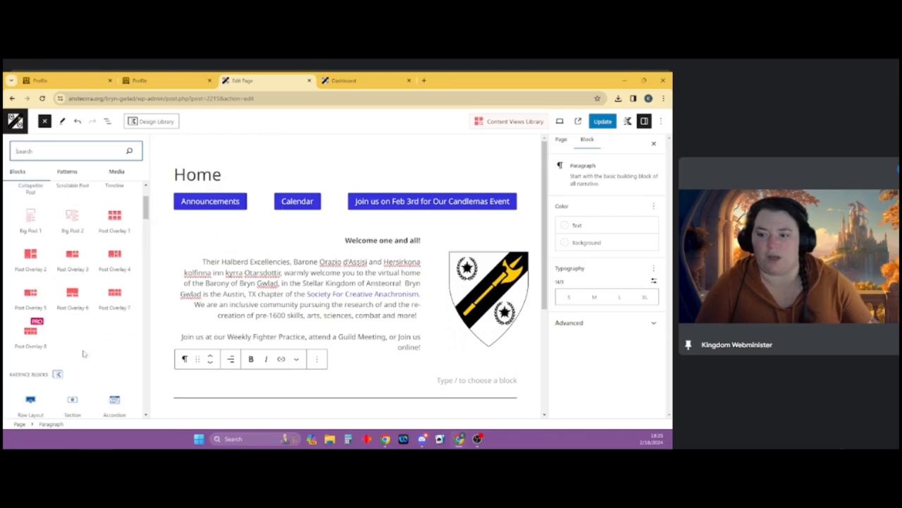
pyautogui.scroll(-1, 113, 338)
pyautogui.scroll(6, 80, 325)
pyautogui.scroll(-1, 81, 323)
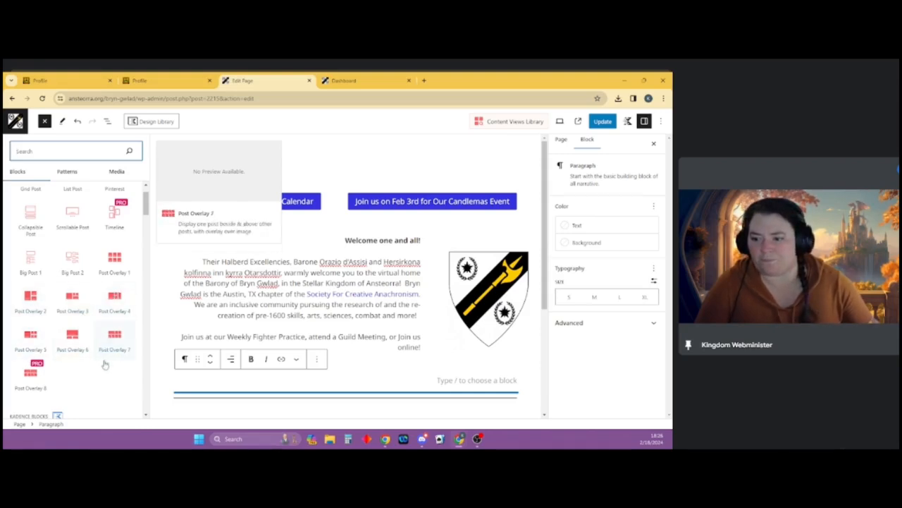
pyautogui.scroll(-2, 104, 356)
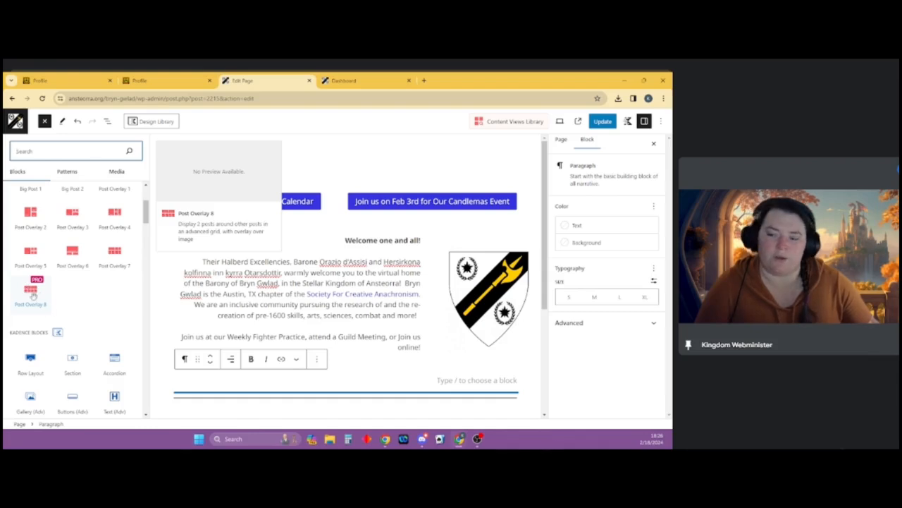
# - Look through the Kadence, Text and Media blocks in the block library, including Countdown, Image (Adv), Quote, PDF Embedder and Classic
pyautogui.scroll(-2, 112, 306)
pyautogui.scroll(-1, 118, 309)
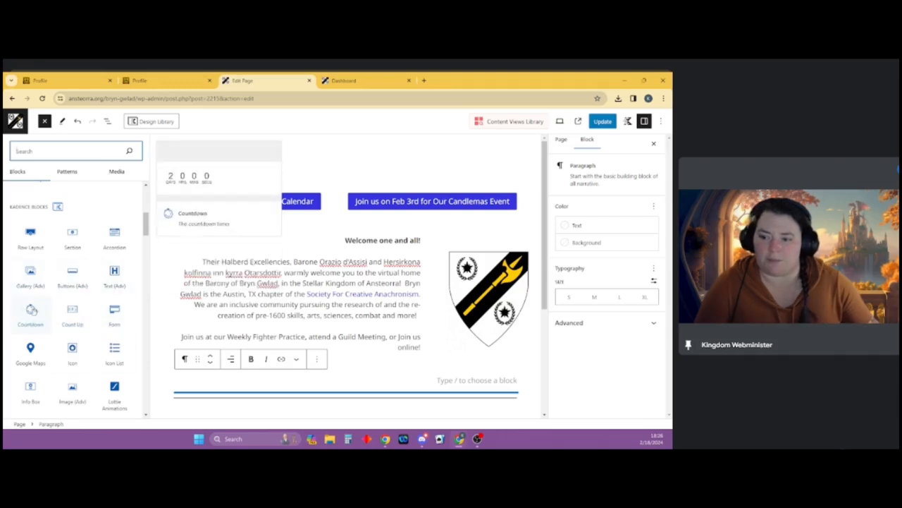
pyautogui.scroll(-2, 82, 328)
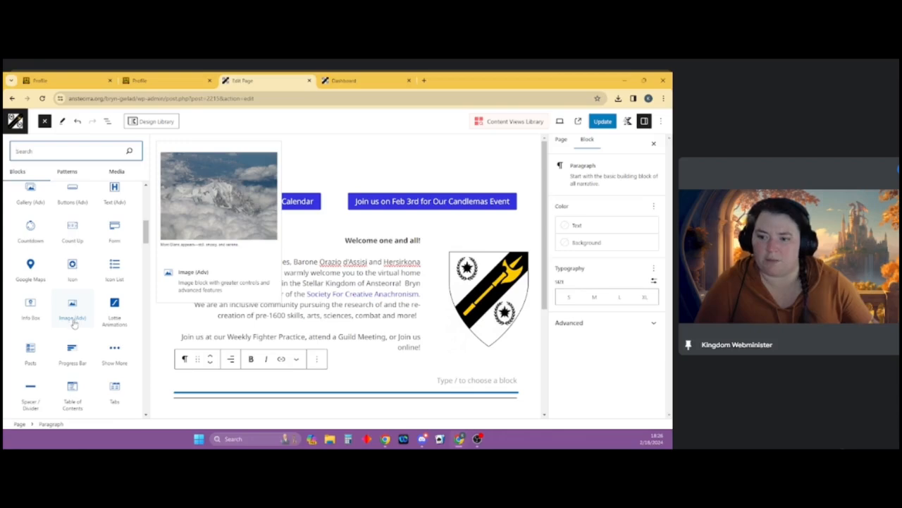
pyautogui.scroll(-5, 74, 322)
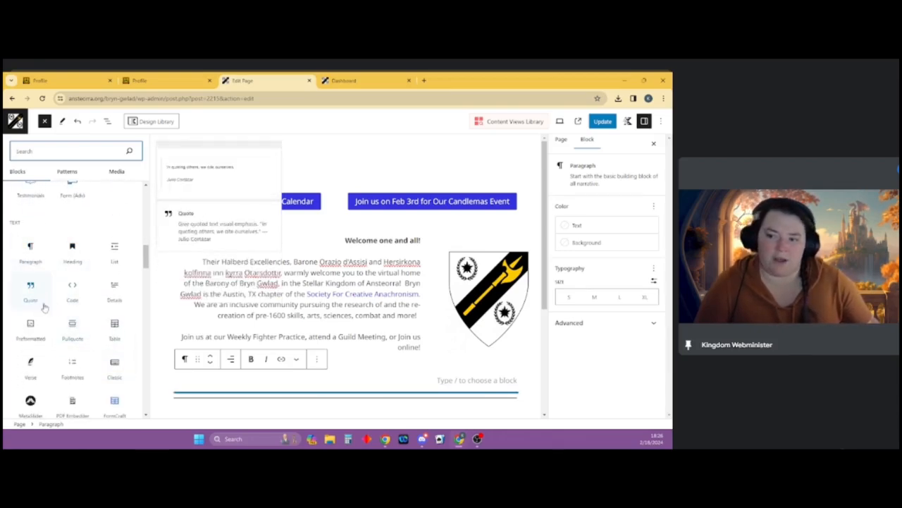
pyautogui.scroll(-2, 69, 337)
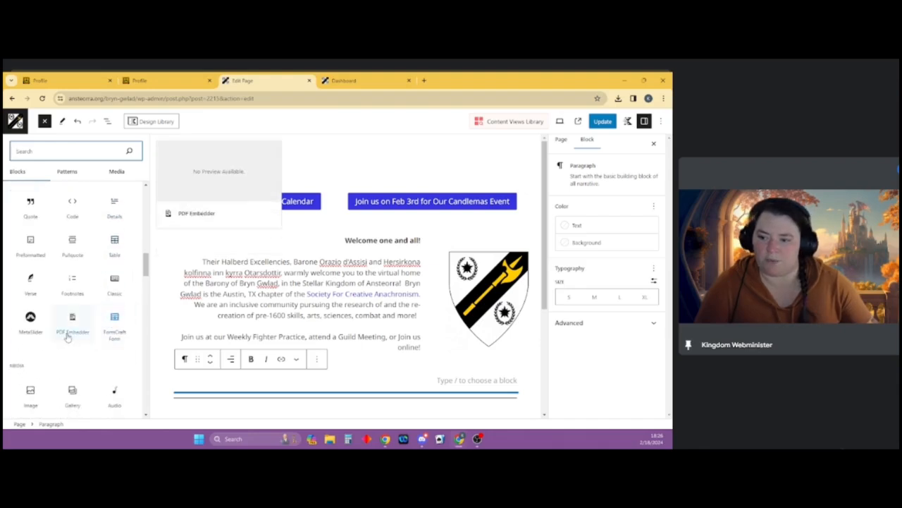
pyautogui.scroll(-3, 88, 356)
pyautogui.scroll(4, 51, 314)
pyautogui.scroll(-3, 88, 303)
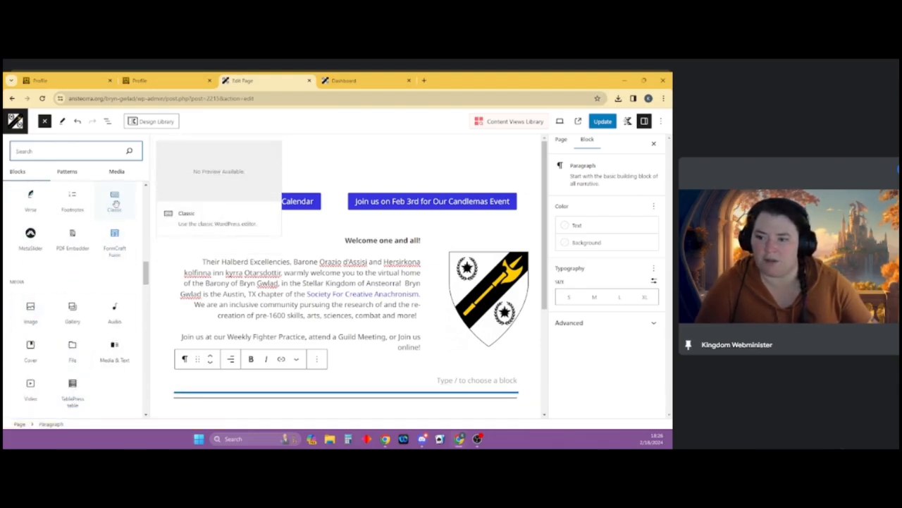
# - Insert a Table block below the empty paragraph and review its Settings and Styles options
pyautogui.scroll(3, 117, 194)
pyautogui.click(114, 243)
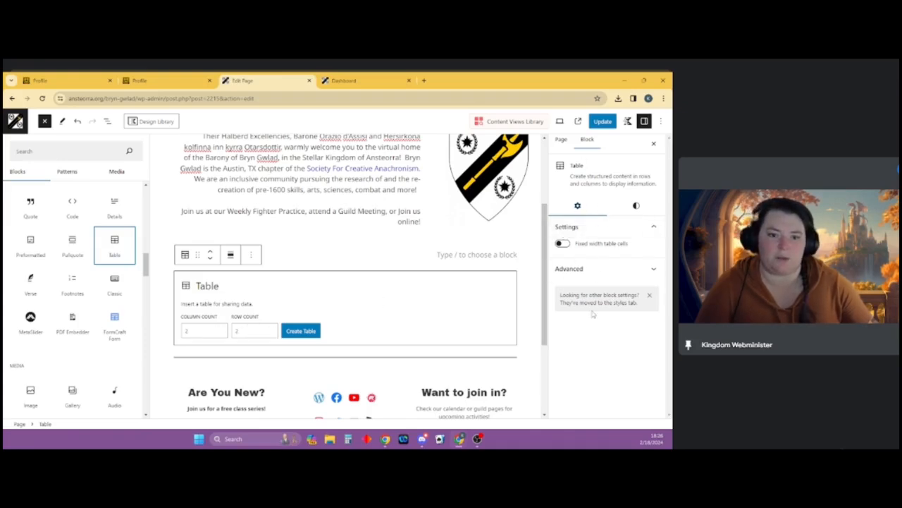
pyautogui.click(636, 206)
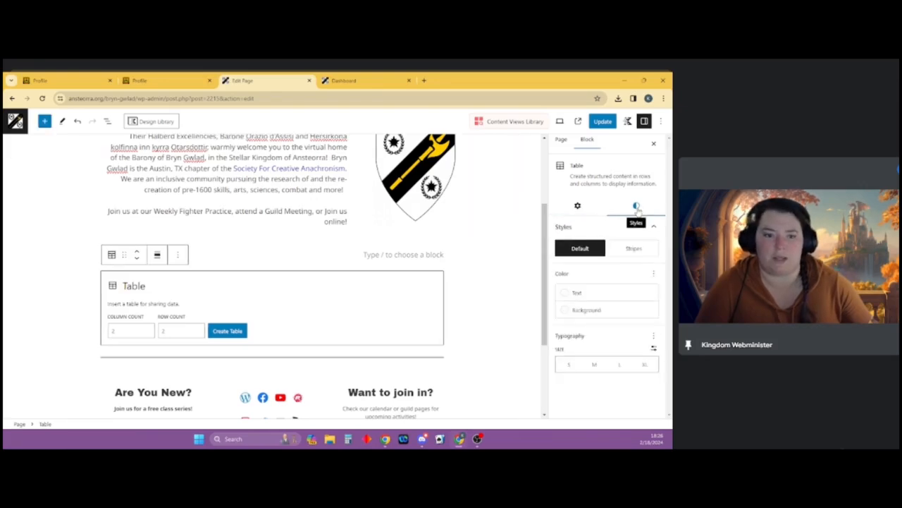
pyautogui.click(577, 206)
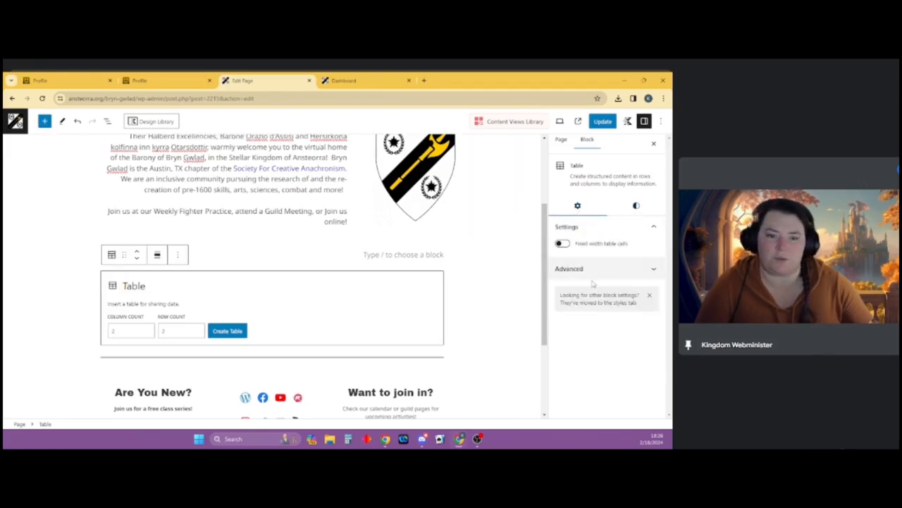
pyautogui.click(635, 207)
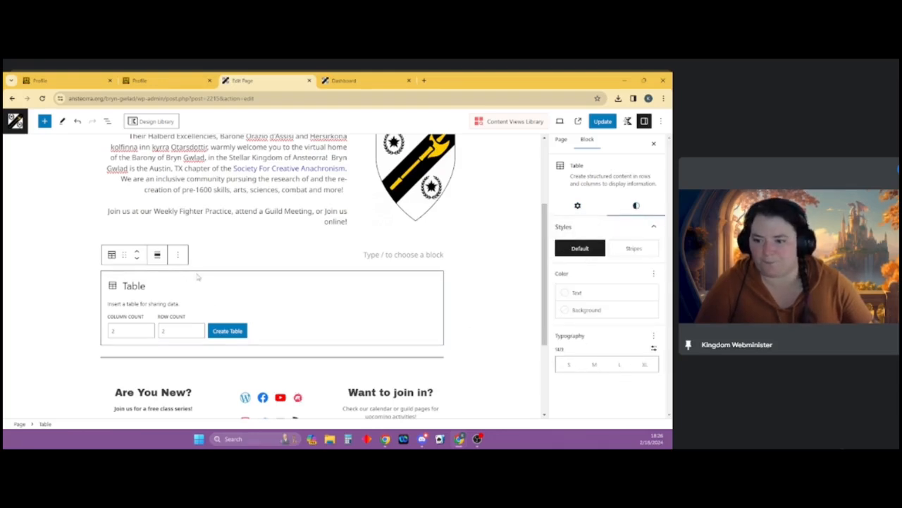
# - Delete the Table block from the Home page, deselect all blocks and look over the page
pyautogui.click(177, 255)
pyautogui.scroll(-1, 212, 387)
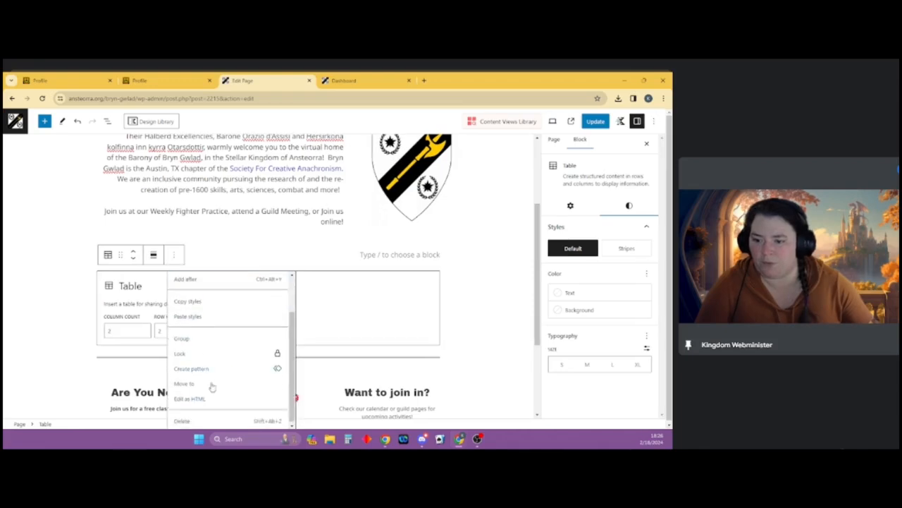
pyautogui.click(182, 419)
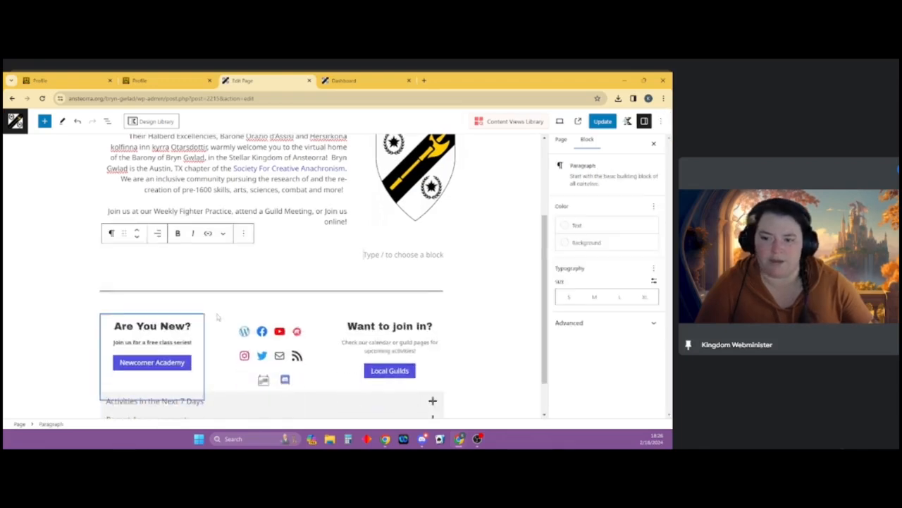
pyautogui.click(497, 265)
pyautogui.scroll(3, 505, 274)
pyautogui.scroll(-3, 505, 272)
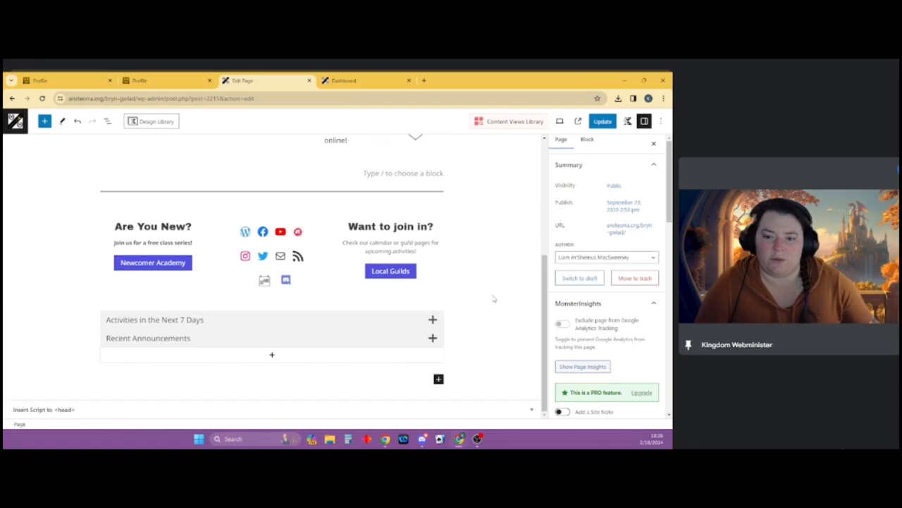
# - Preview the Home page in Tablet and Mobile sizes in the editor and return to the Desktop view
pyautogui.scroll(3, 474, 346)
pyautogui.scroll(-3, 478, 346)
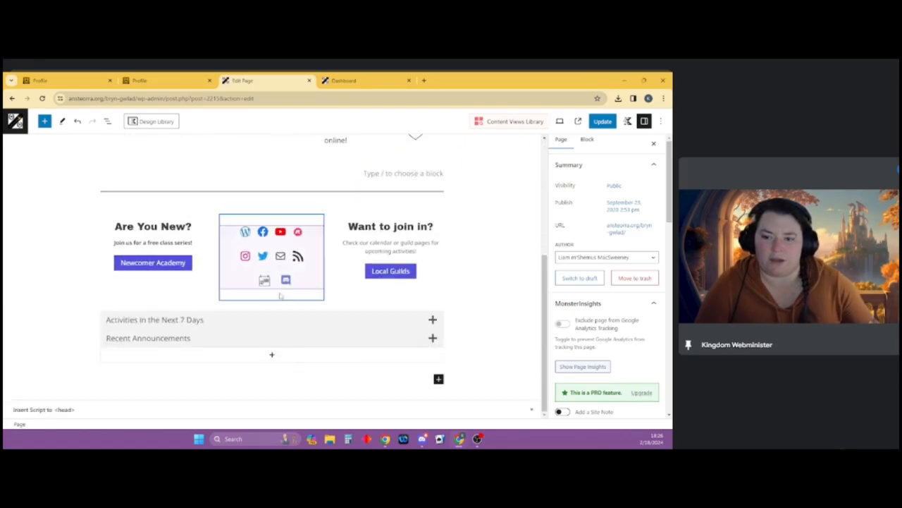
pyautogui.scroll(3, 531, 158)
pyautogui.click(560, 121)
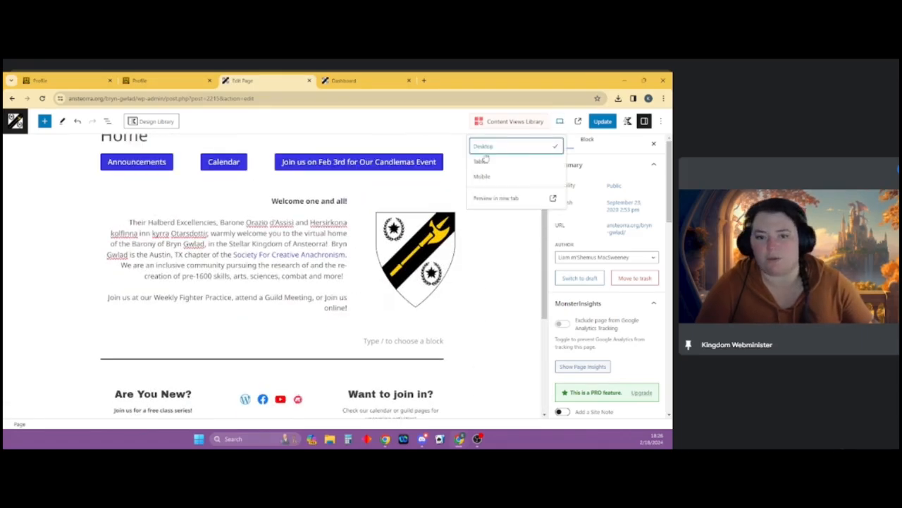
pyautogui.click(481, 162)
pyautogui.click(493, 178)
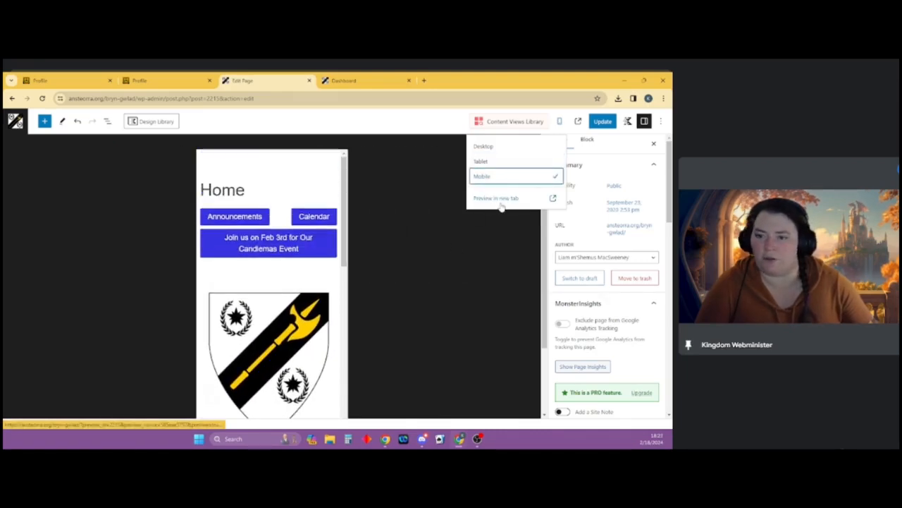
pyautogui.click(462, 267)
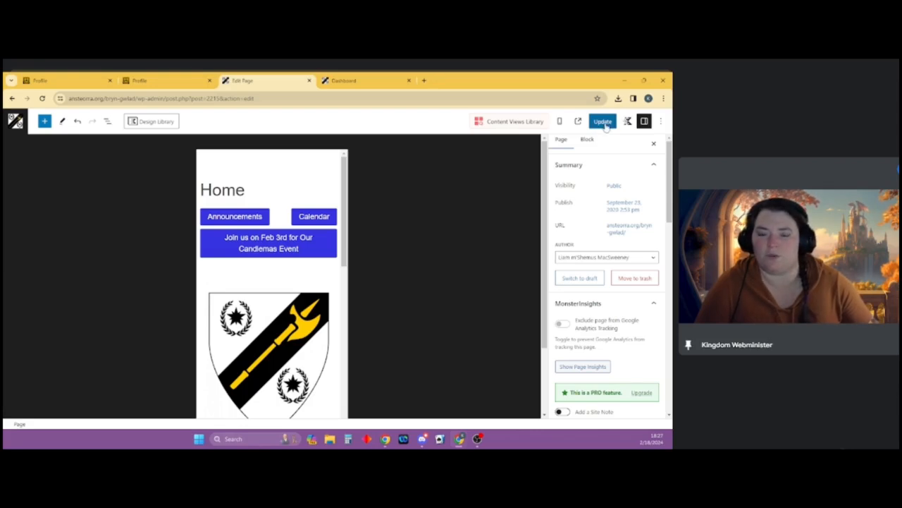
pyautogui.click(562, 121)
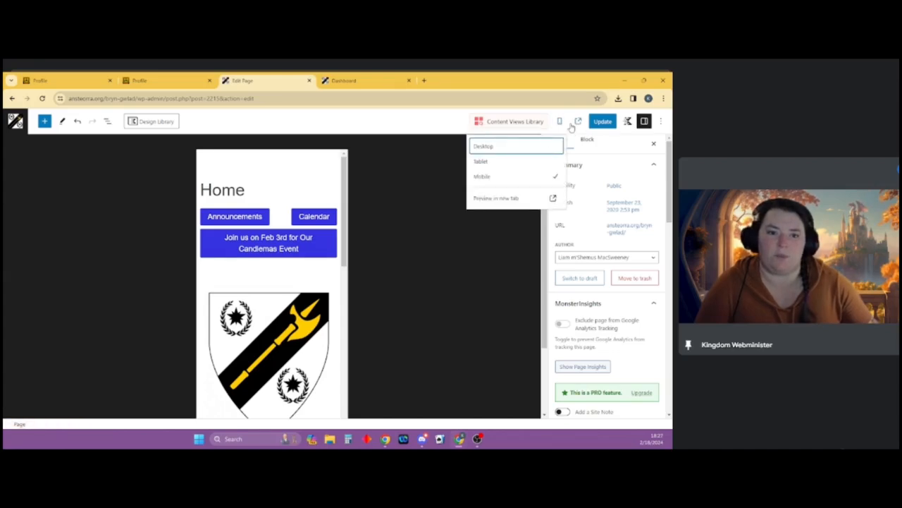
pyautogui.click(497, 147)
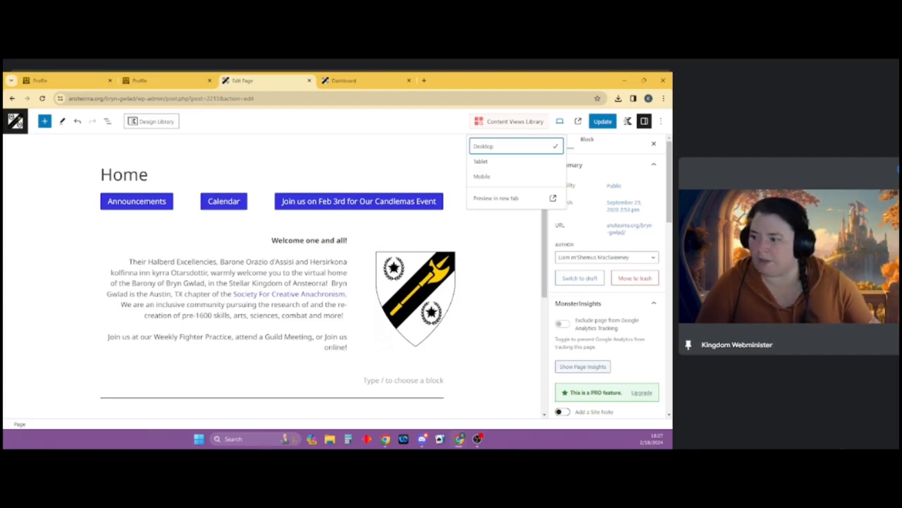
# - Switch to the slide presentation and advance to the WordPress slide about Appearance and Customize
pyautogui.hotkey('alt', 'Tab')
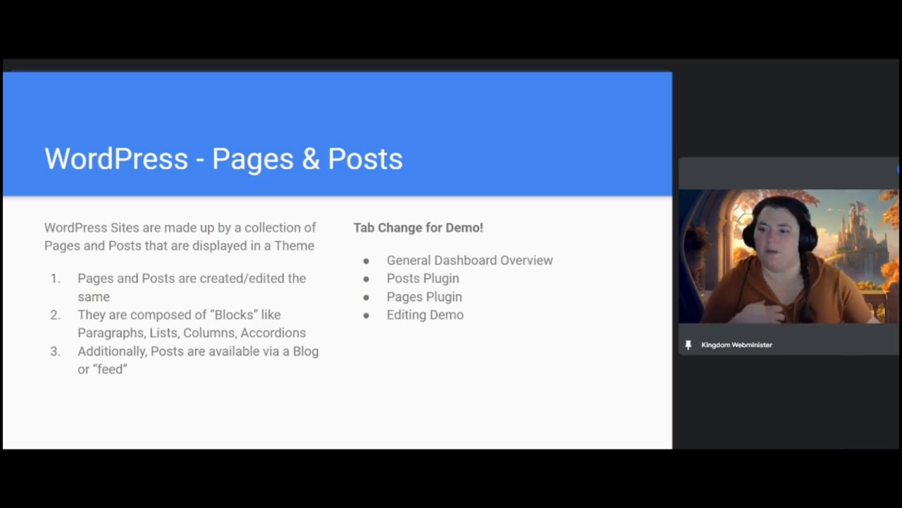
pyautogui.click(280, 295)
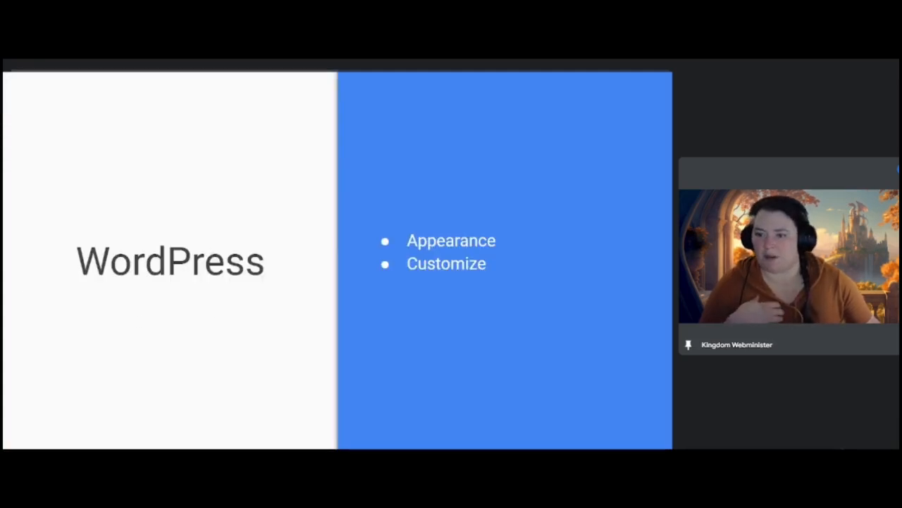
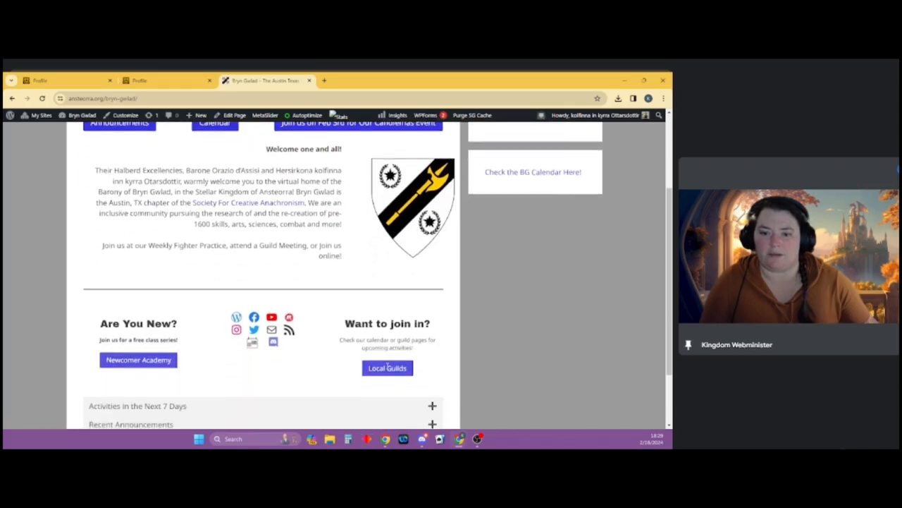
# - Look over the live Home page's navigation, sidebar links and footer, and return to the beginning of the page
pyautogui.scroll(6, 384, 366)
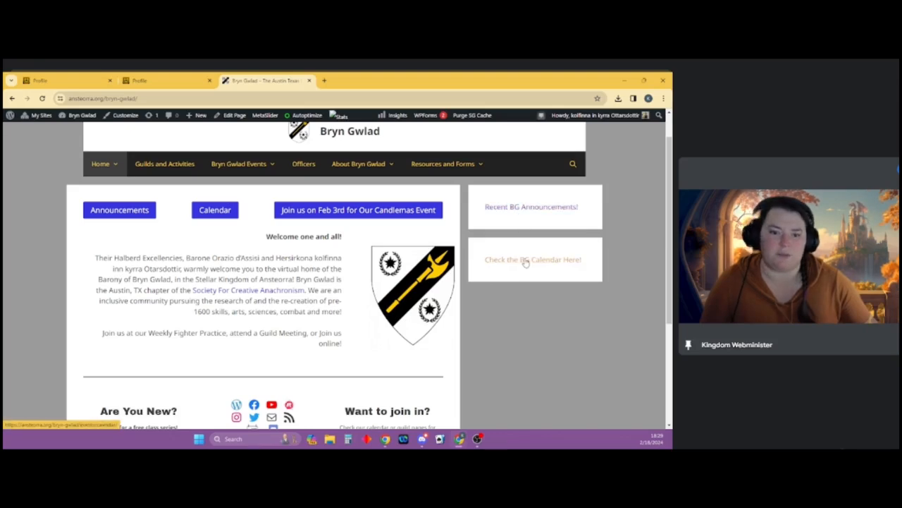
pyautogui.scroll(-5, 501, 318)
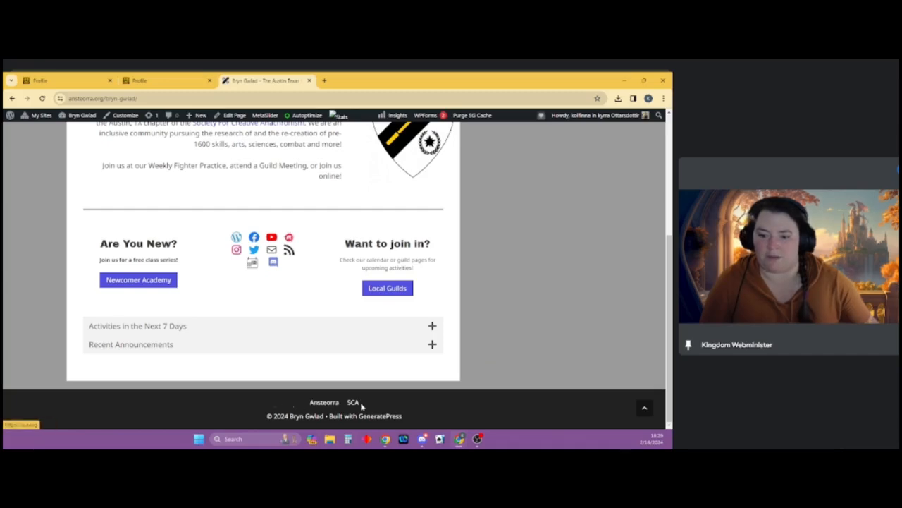
pyautogui.click(647, 408)
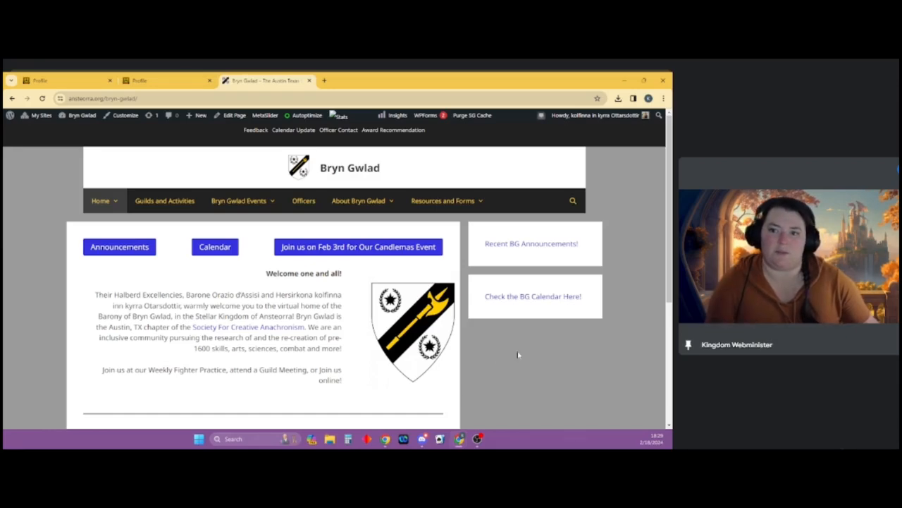
# - Go to the Bryn Gwlad site's dashboard and open the Menus page of the Appearance settings
pyautogui.moveTo(84, 115)
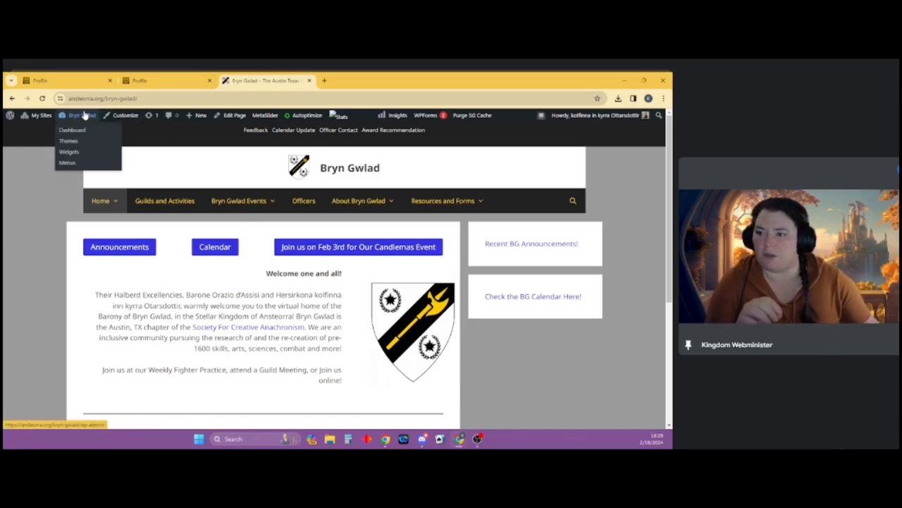
pyautogui.click(71, 141)
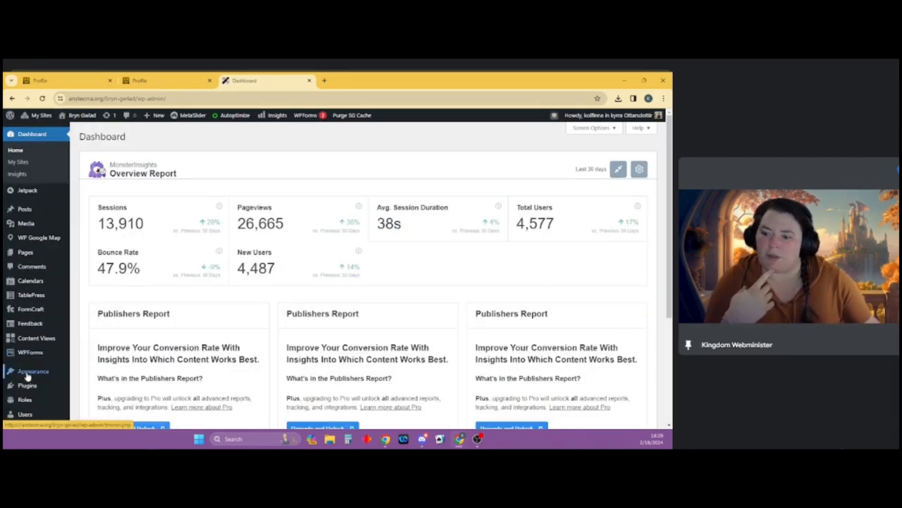
pyautogui.moveTo(28, 374)
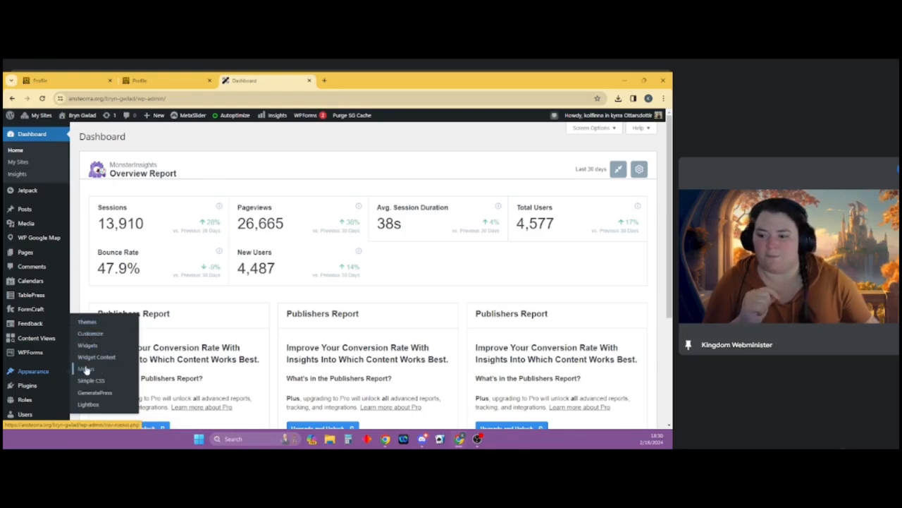
pyautogui.click(116, 359)
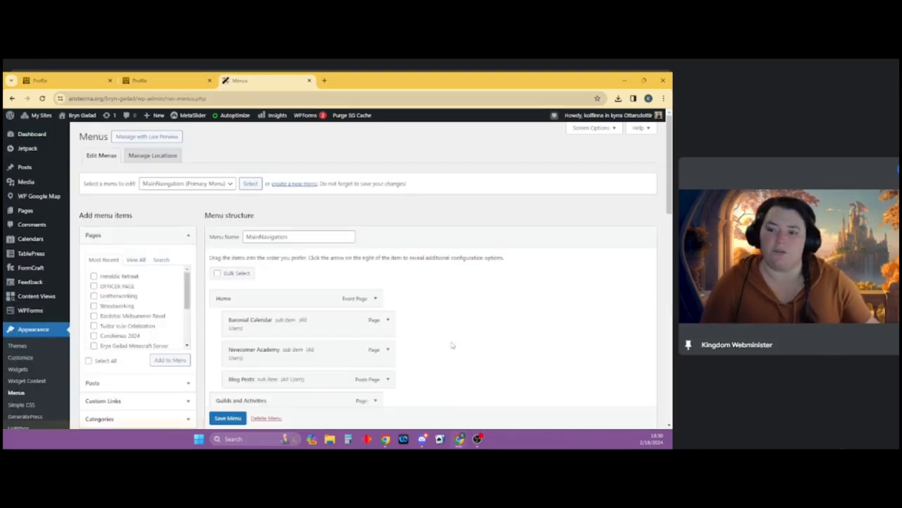
# - Load the SCA Links menu for editing to view its structure
pyautogui.scroll(-1, 480, 337)
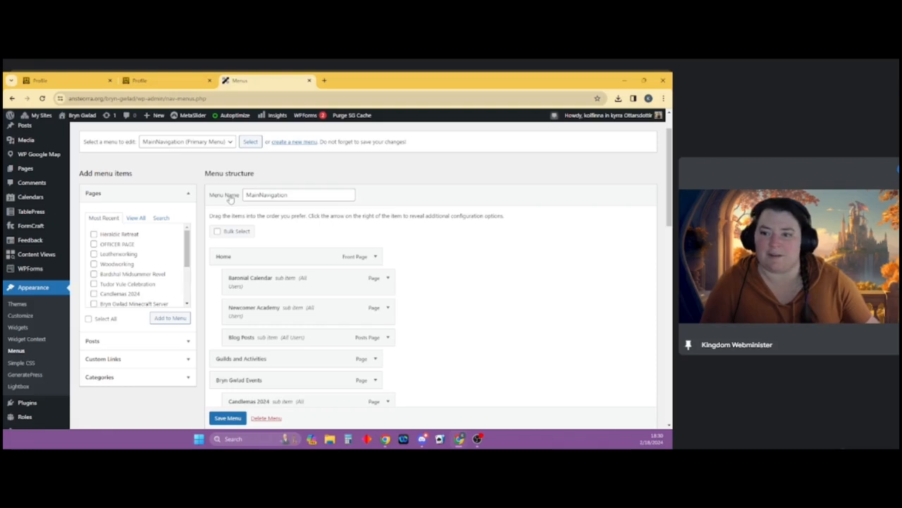
pyautogui.click(229, 143)
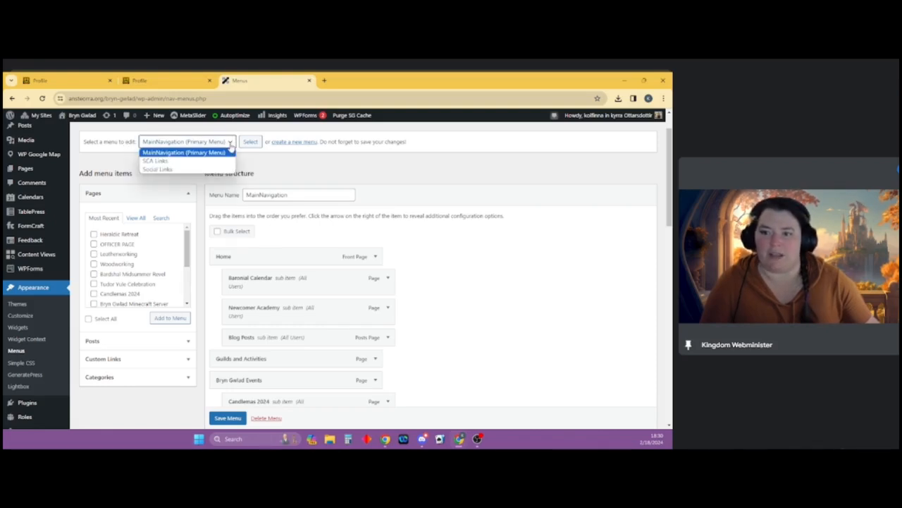
pyautogui.click(162, 162)
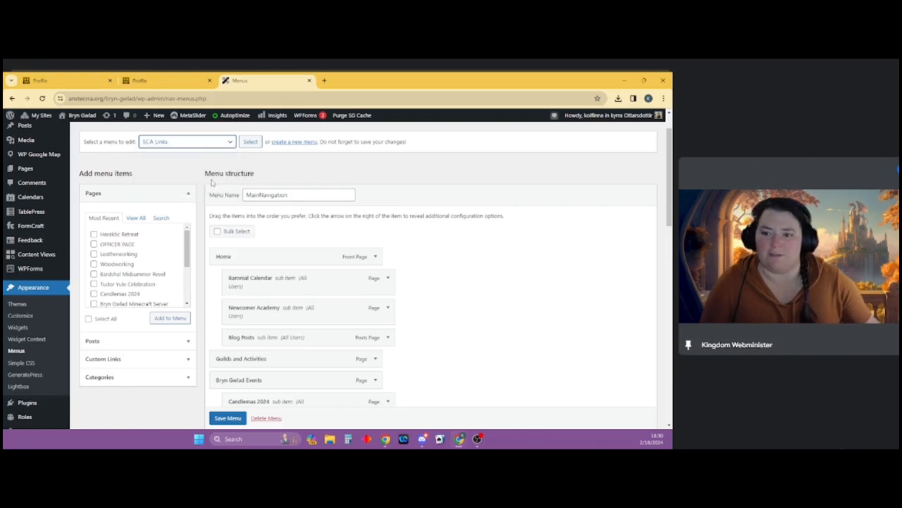
pyautogui.click(251, 142)
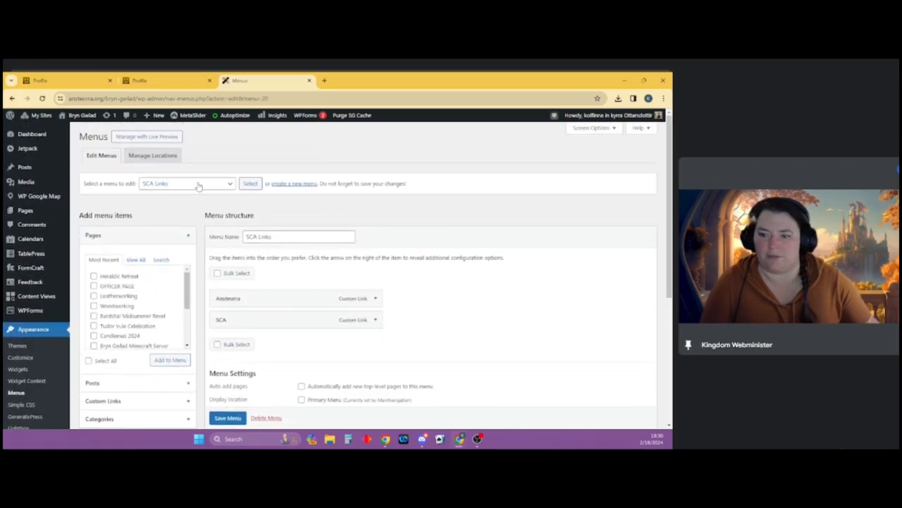
# - Load the Social Links menu for editing and look over its custom links
pyautogui.click(198, 183)
pyautogui.click(176, 211)
pyautogui.click(250, 183)
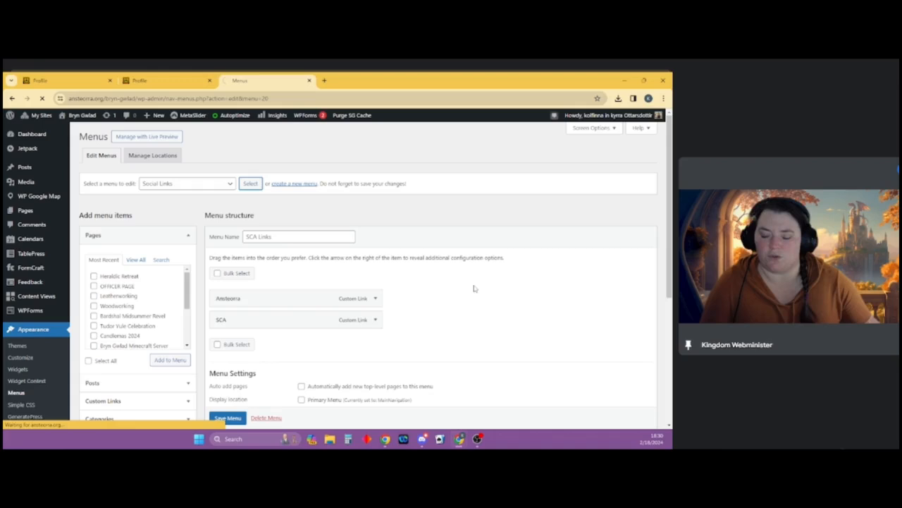
pyautogui.scroll(-1, 449, 292)
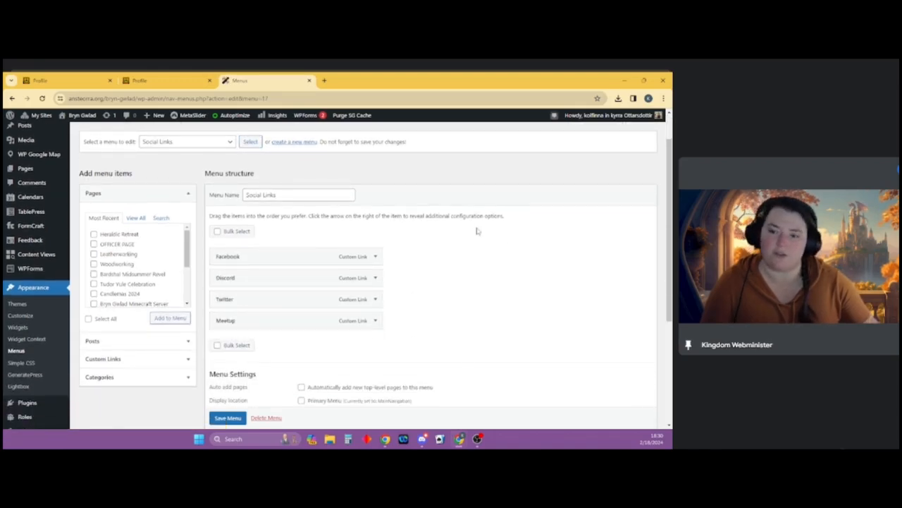
# - Load the MainNavigation (Primary Menu) for editing again and show its menu structure
pyautogui.click(192, 143)
pyautogui.click(193, 149)
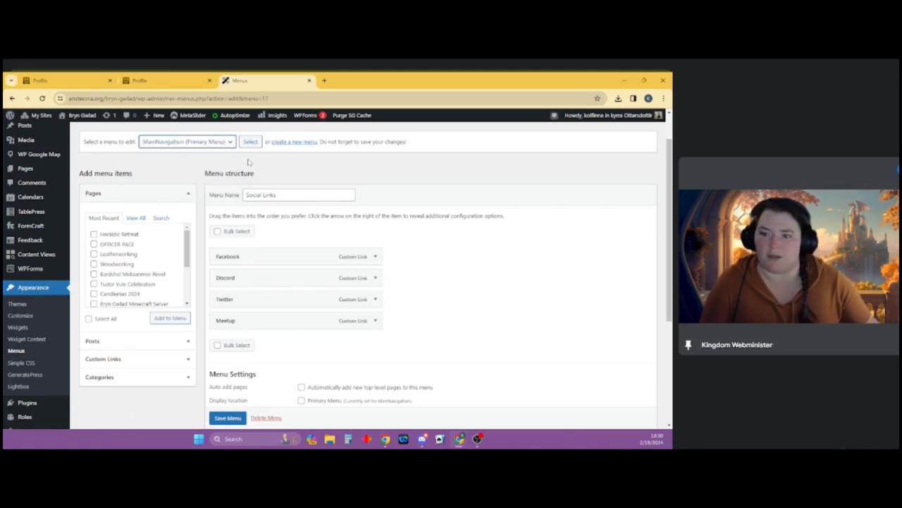
pyautogui.click(248, 142)
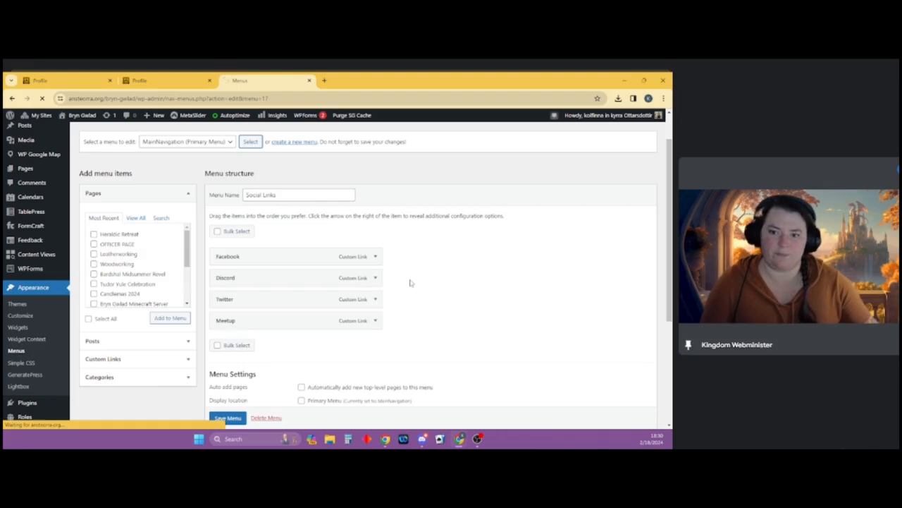
pyautogui.scroll(-2, 335, 296)
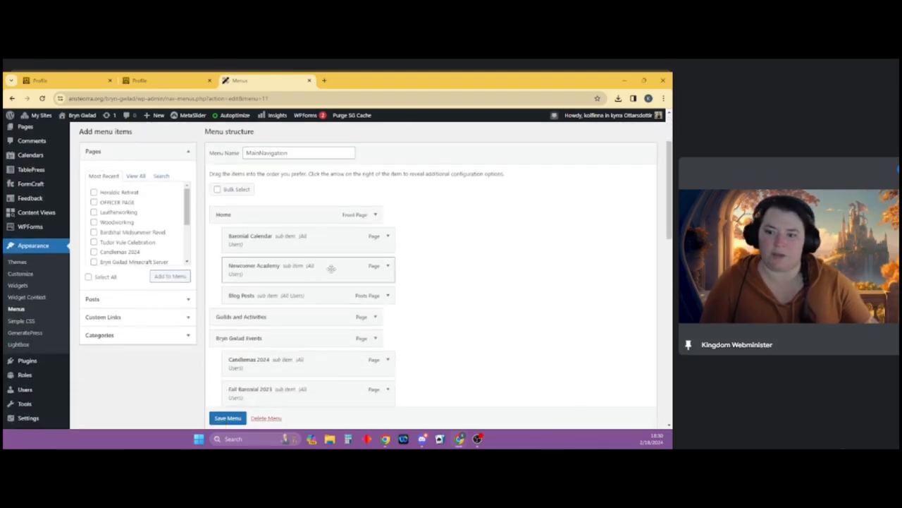
# - Try moving the Newcomer Academy item within the Home sub-items and review the MainNavigation structure down to Menu Settings
pyautogui.moveTo(330, 268); pyautogui.dragTo(297, 259)
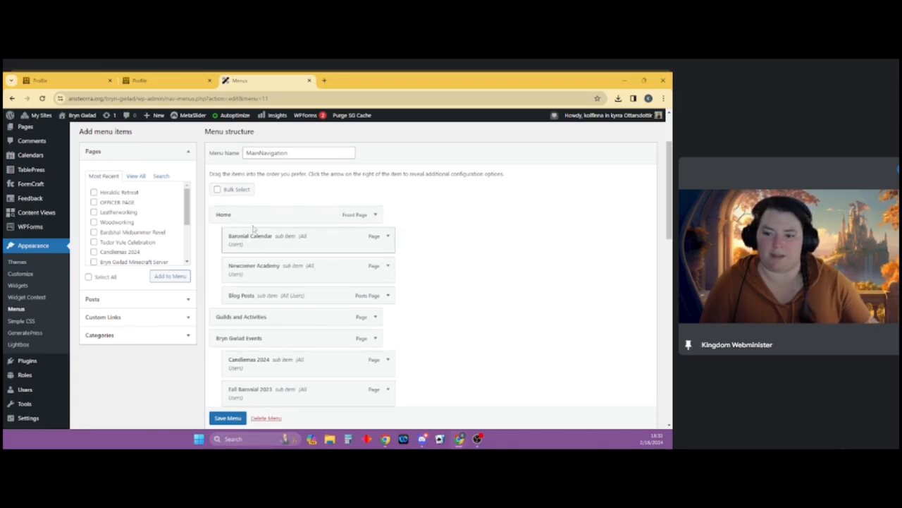
pyautogui.scroll(-2, 475, 297)
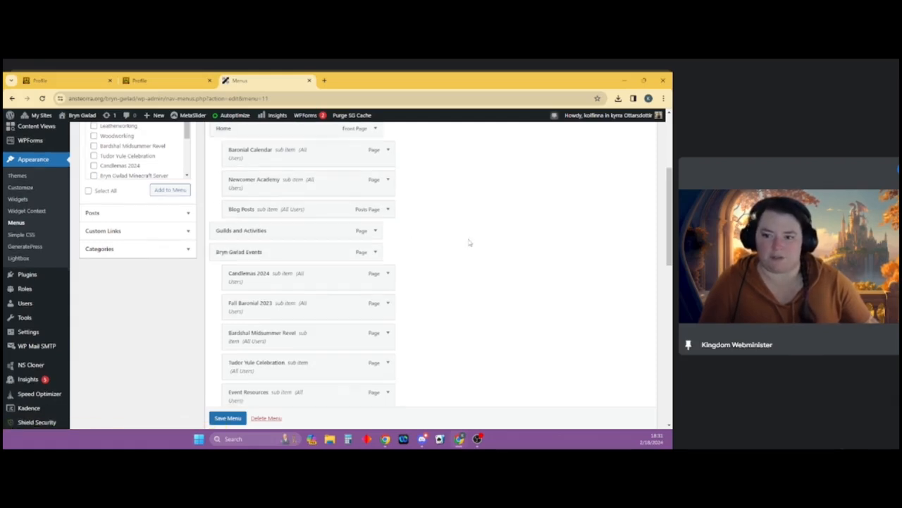
pyautogui.scroll(-2, 459, 301)
pyautogui.scroll(-7, 460, 300)
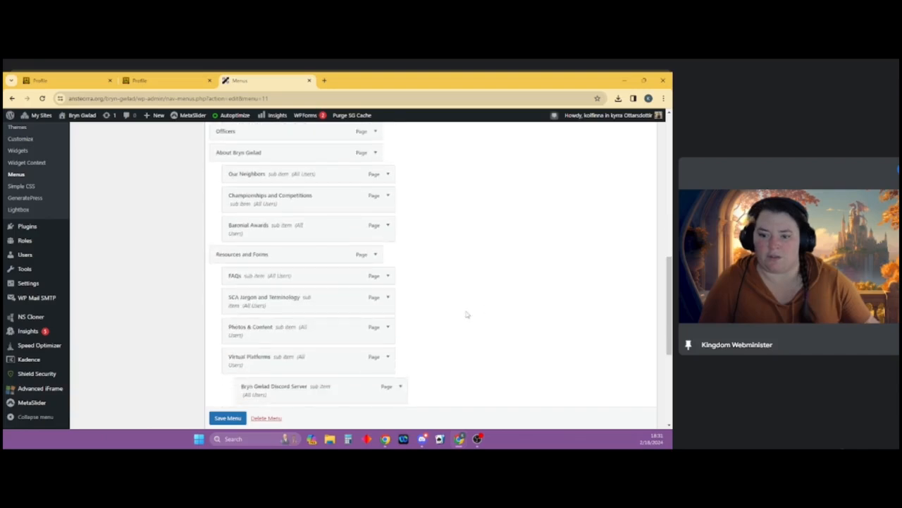
pyautogui.scroll(-2, 456, 319)
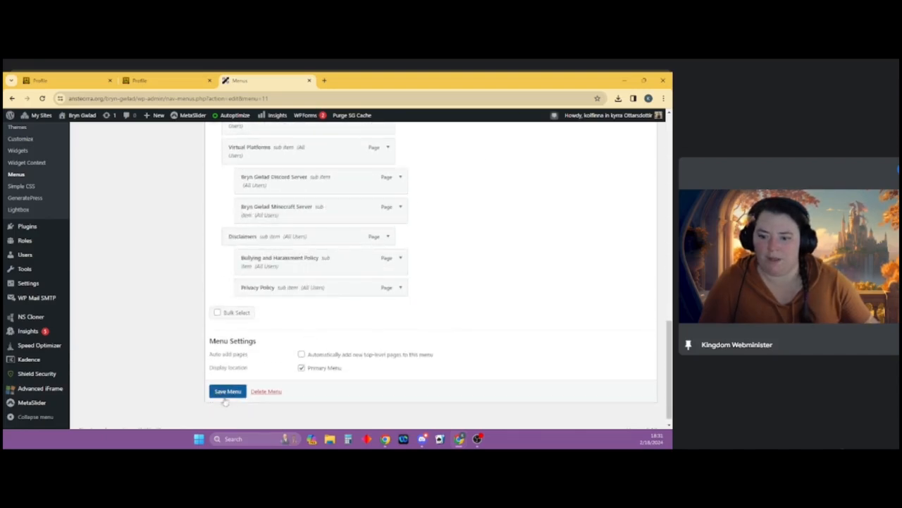
pyautogui.scroll(15, 463, 337)
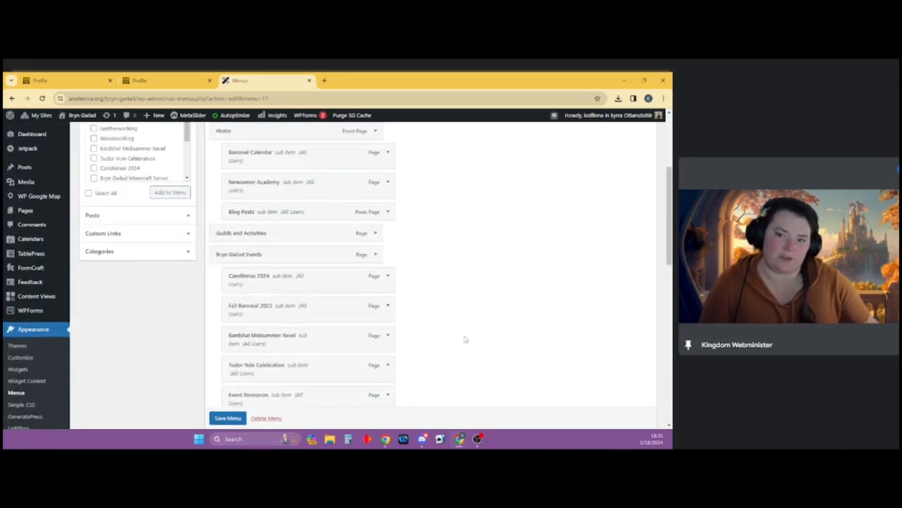
pyautogui.scroll(-1, 31, 373)
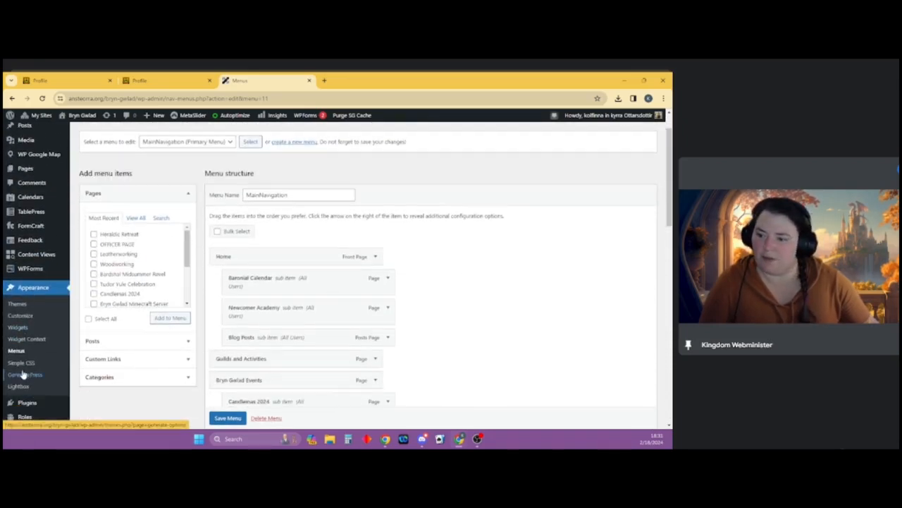
# - Open the Widgets page without saving the menu changes, dismiss the block widgets welcome guide and collapse the Right Sidebar area
pyautogui.click(19, 328)
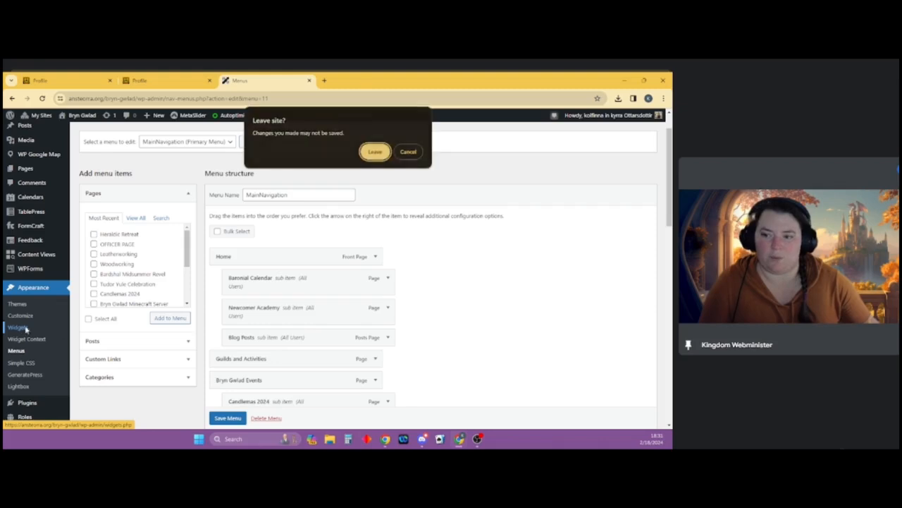
pyautogui.click(374, 152)
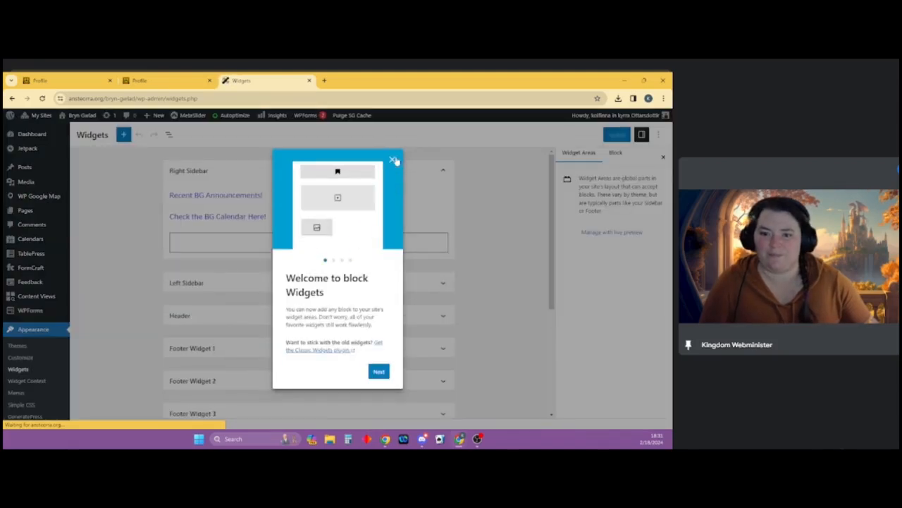
pyautogui.click(392, 159)
pyautogui.scroll(-5, 303, 365)
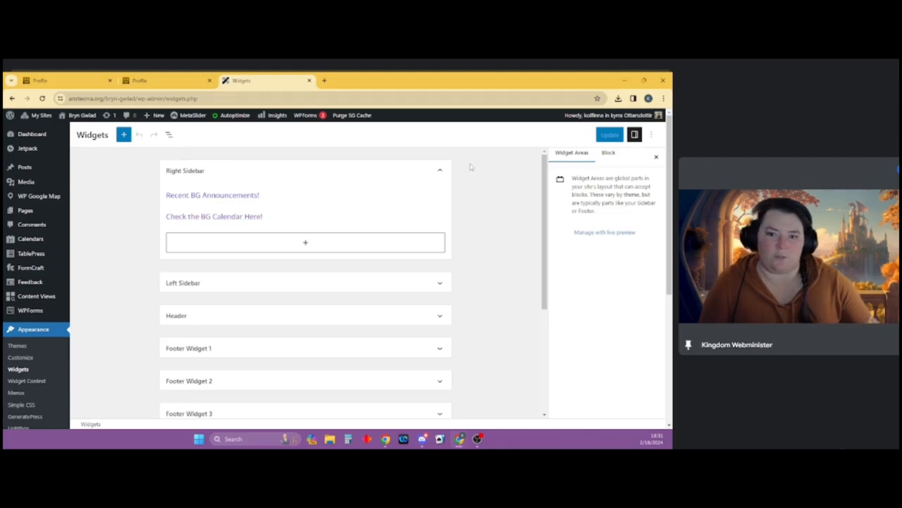
pyautogui.click(440, 172)
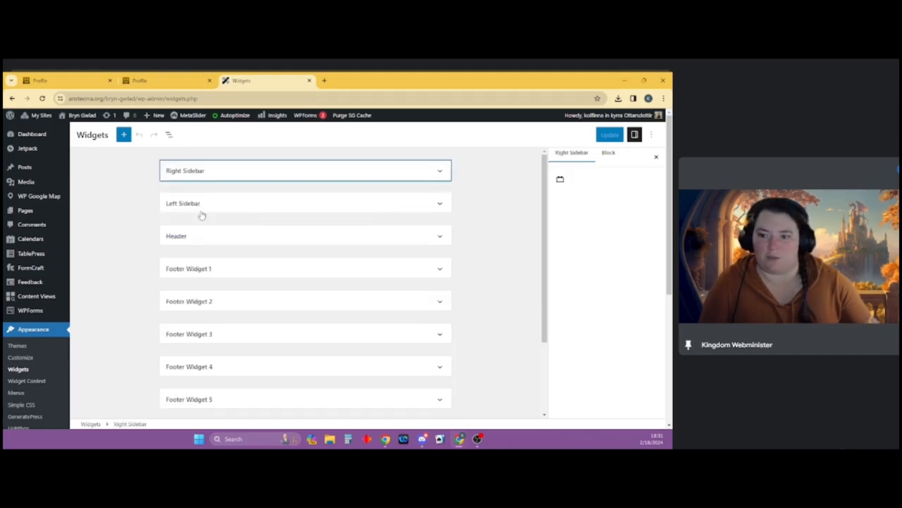
# - Look over the list of widget areas on the Widgets page, from Right Sidebar down to Inactive widgets
pyautogui.scroll(-3, 219, 332)
pyautogui.scroll(3, 228, 358)
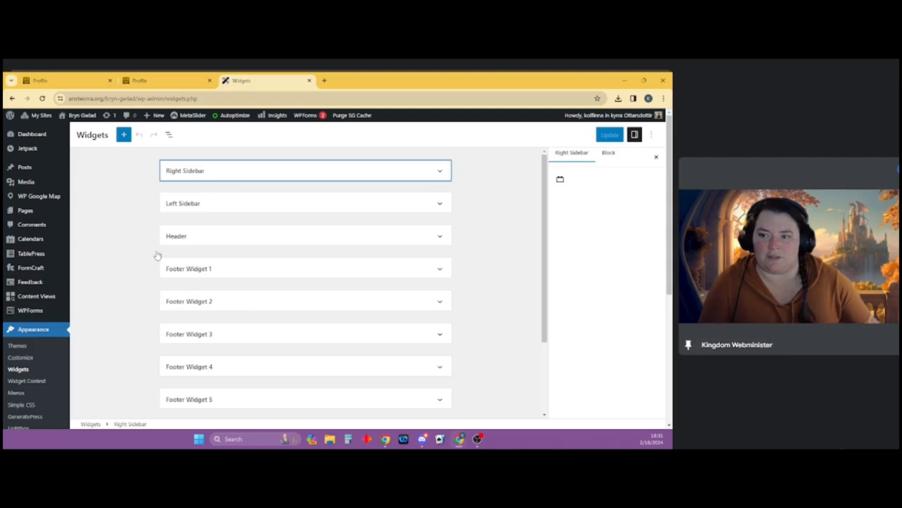
pyautogui.scroll(-3, 270, 298)
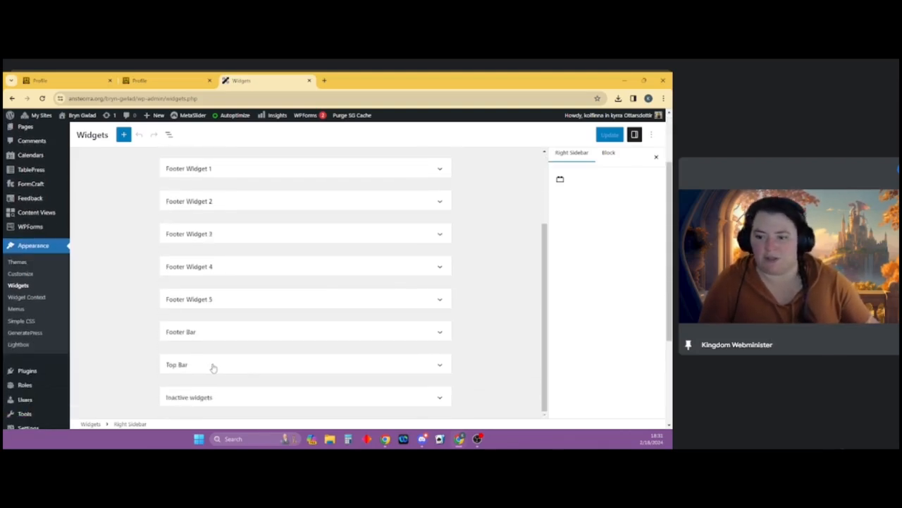
pyautogui.scroll(1, 222, 308)
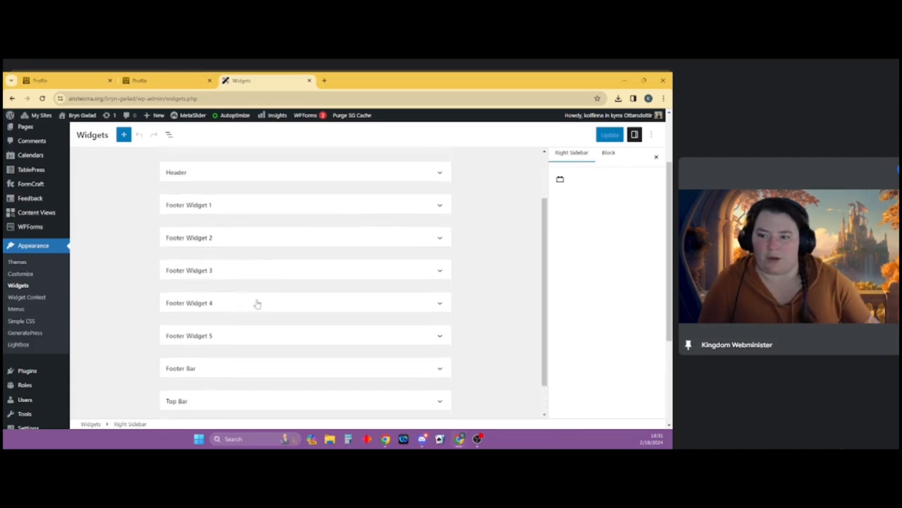
pyautogui.scroll(1, 239, 317)
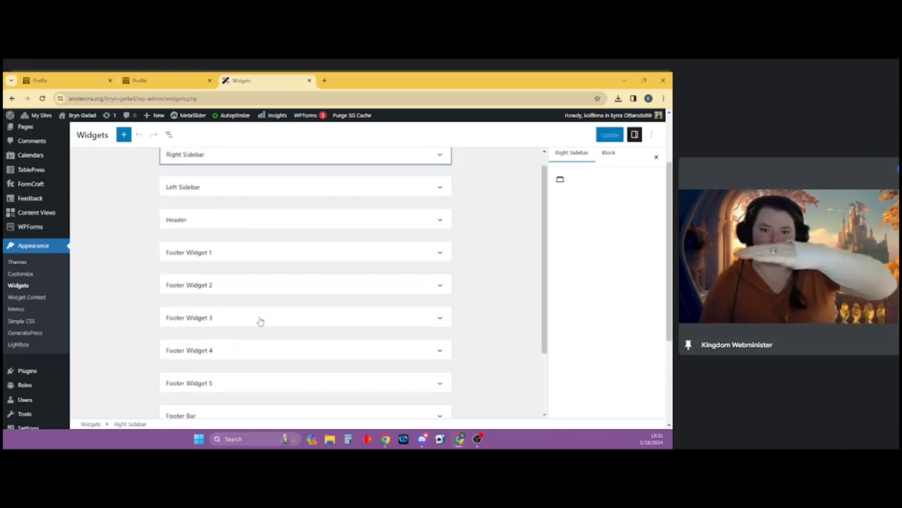
pyautogui.scroll(1, 257, 310)
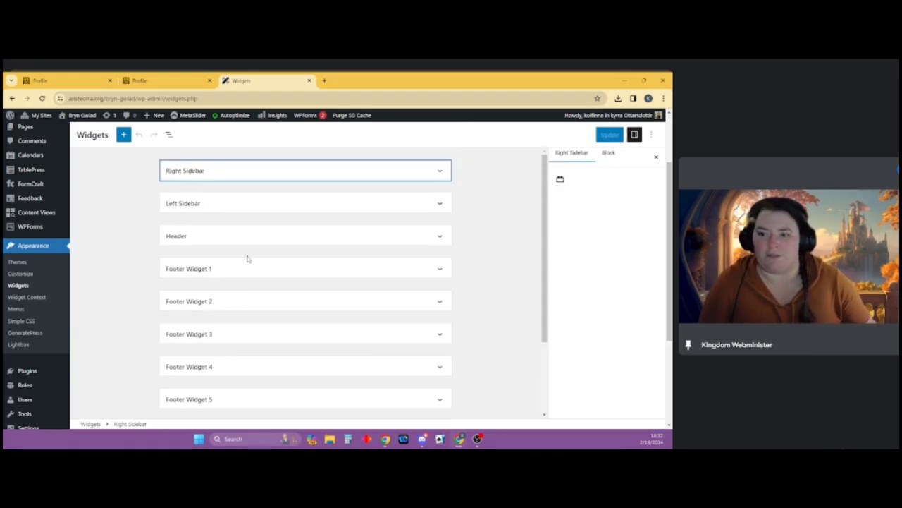
pyautogui.scroll(1, 409, 239)
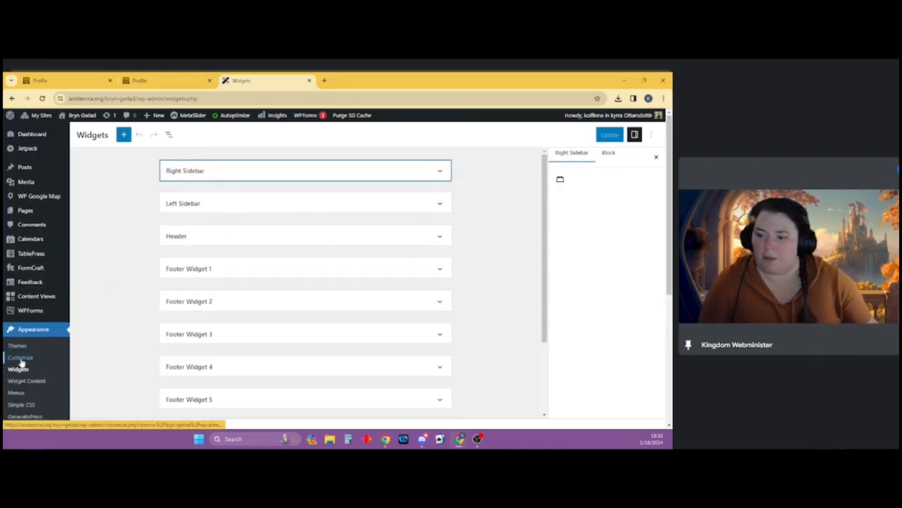
# - Open the Themes page and look through the installed themes, from the active GeneratePress theme down to Viking
pyautogui.click(17, 345)
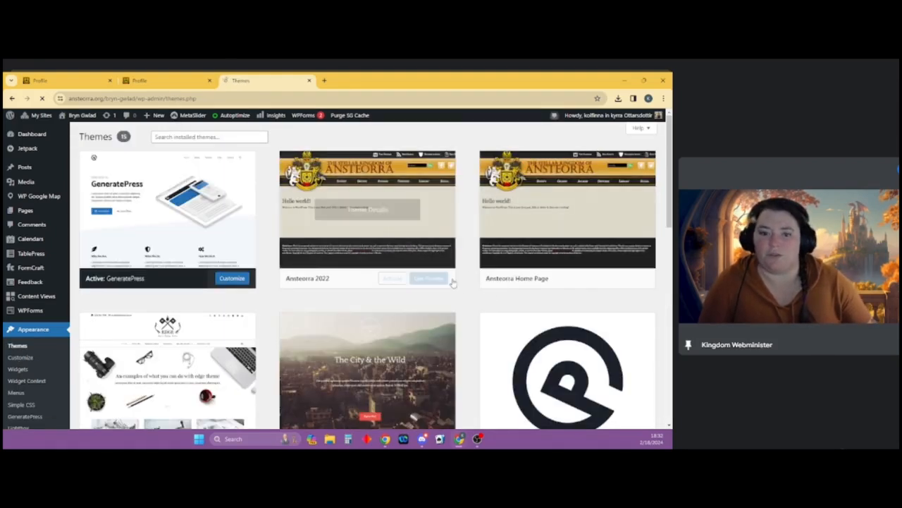
pyautogui.scroll(-1, 423, 261)
pyautogui.scroll(-5, 462, 282)
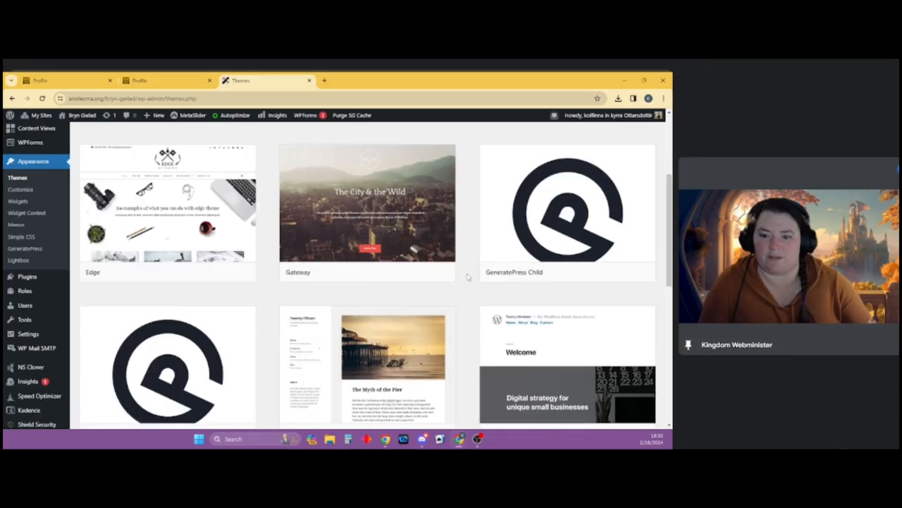
pyautogui.scroll(-3, 457, 306)
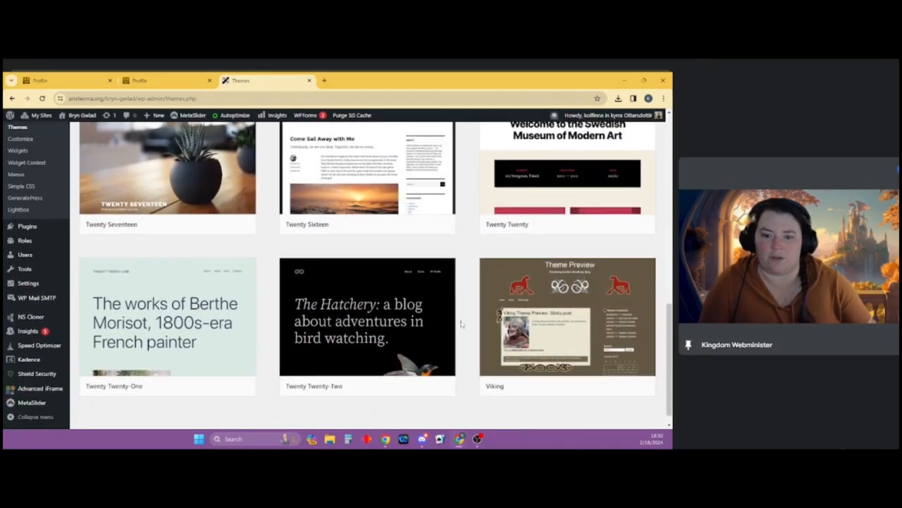
pyautogui.scroll(3, 455, 353)
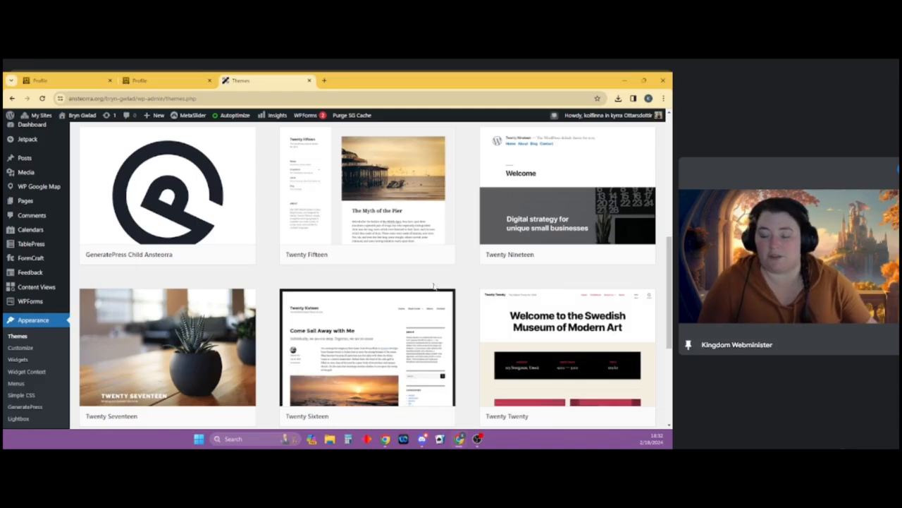
pyautogui.scroll(2, 437, 283)
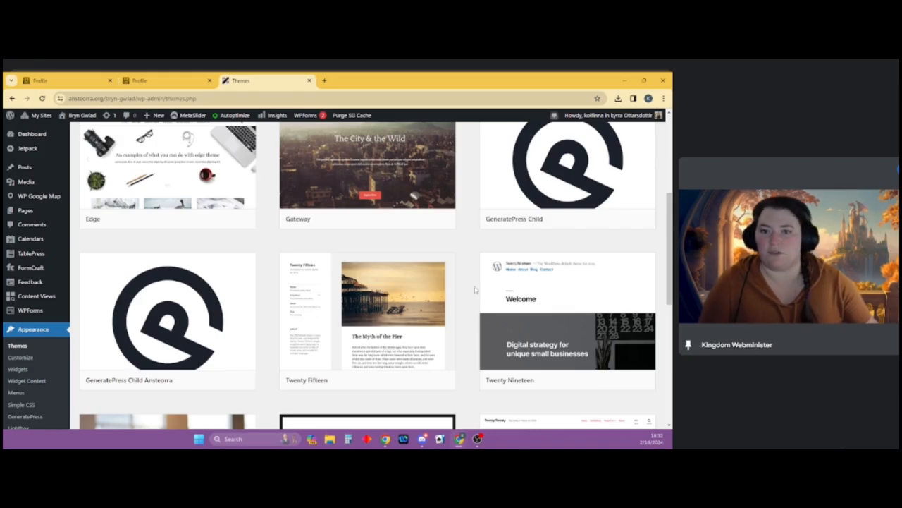
pyautogui.moveTo(484, 284)
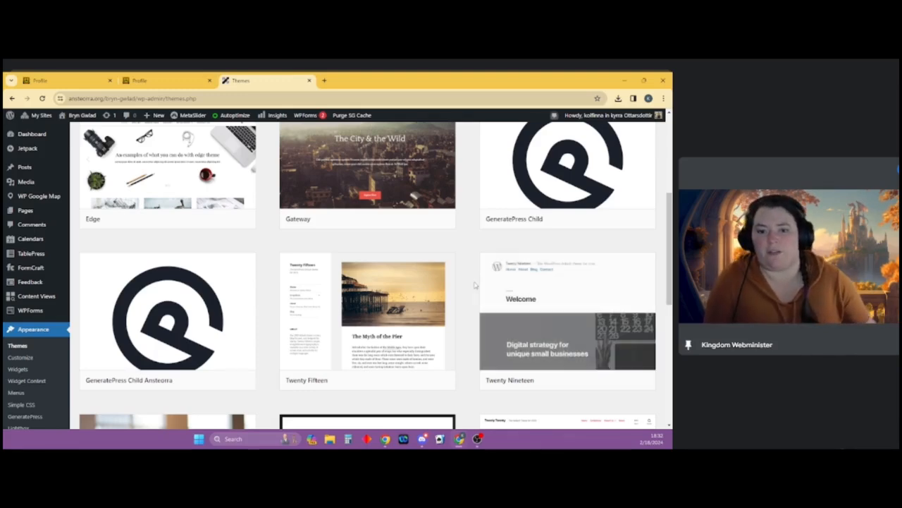
pyautogui.moveTo(455, 279)
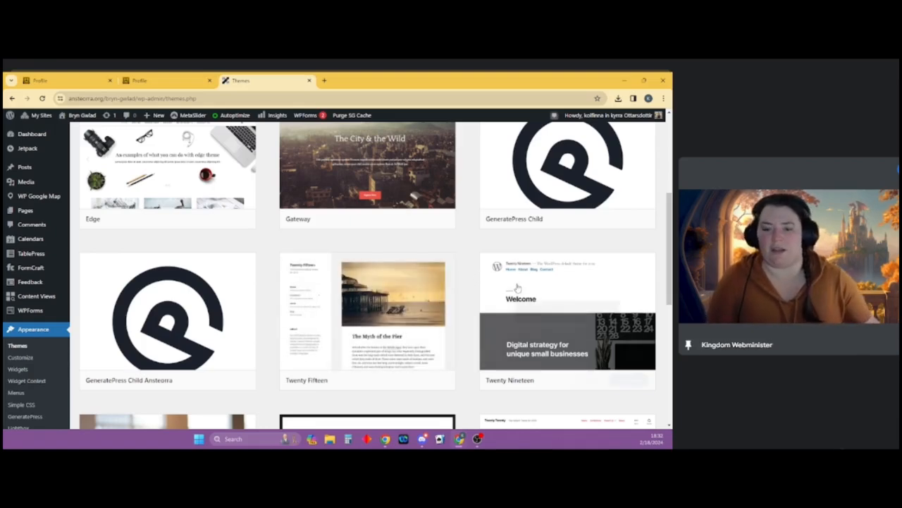
pyautogui.scroll(3, 474, 294)
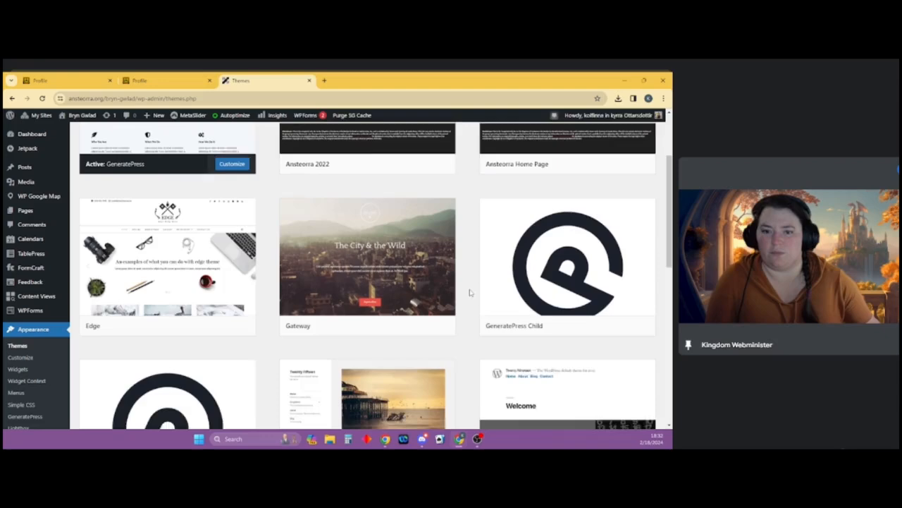
pyautogui.scroll(2, 459, 300)
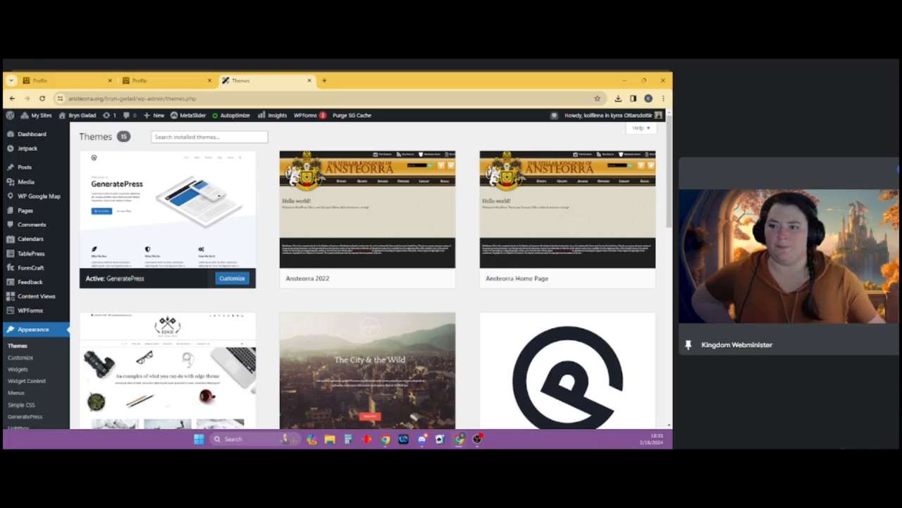
# - Open the Bryn Gwlad home page in the Customizer and preview it at tablet and mobile sizes, returning to desktop view
pyautogui.click(82, 115)
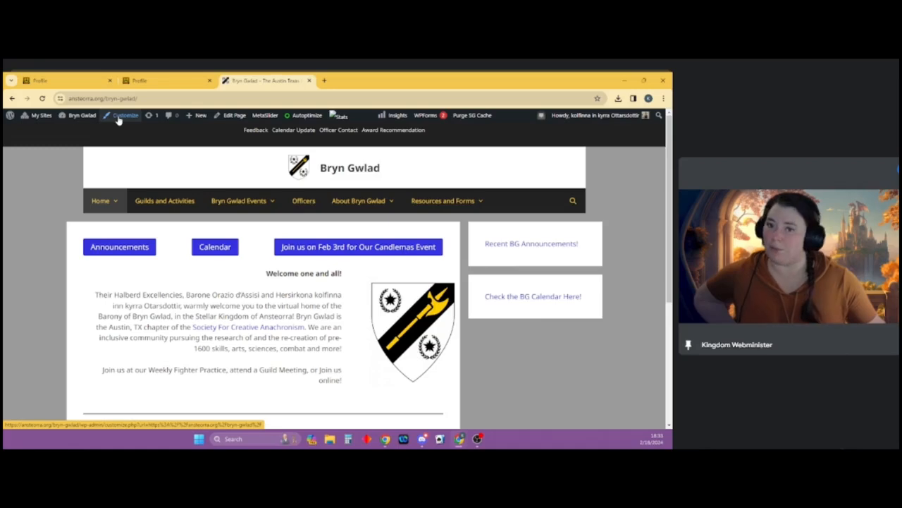
pyautogui.click(118, 120)
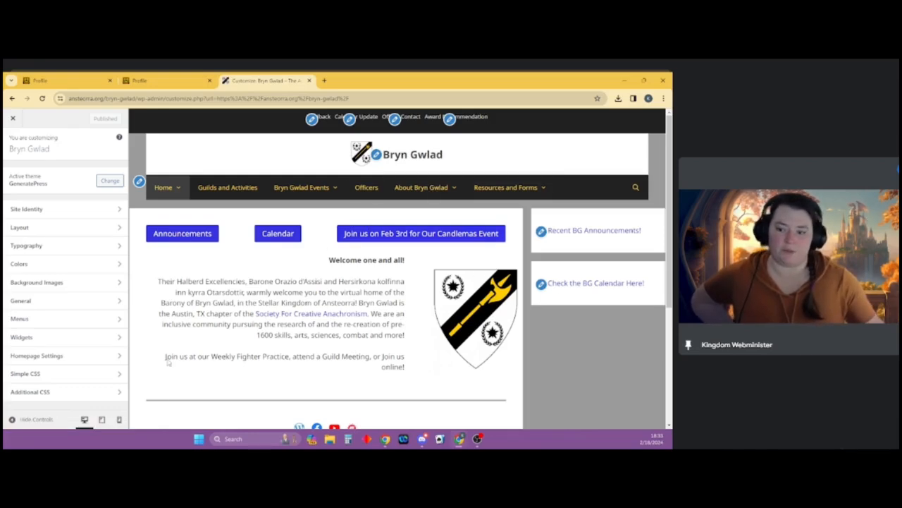
pyautogui.click(102, 419)
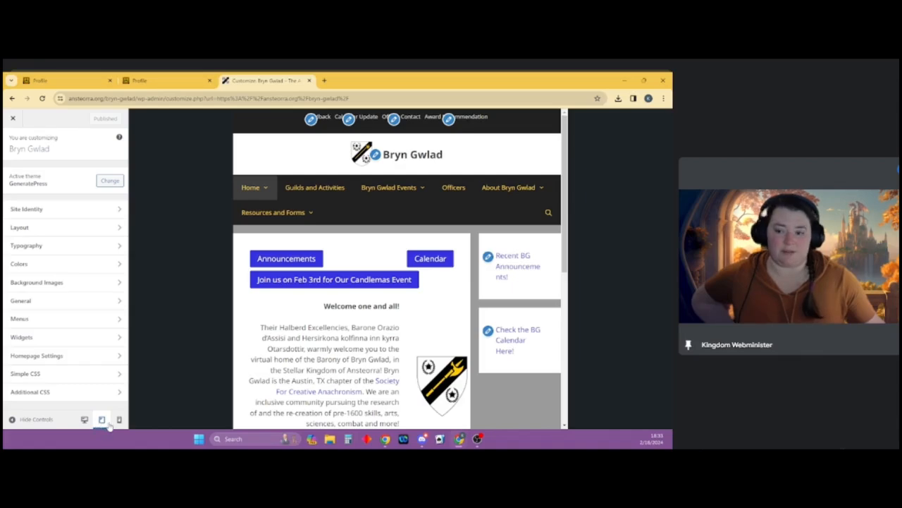
pyautogui.click(119, 420)
pyautogui.scroll(-15, 452, 326)
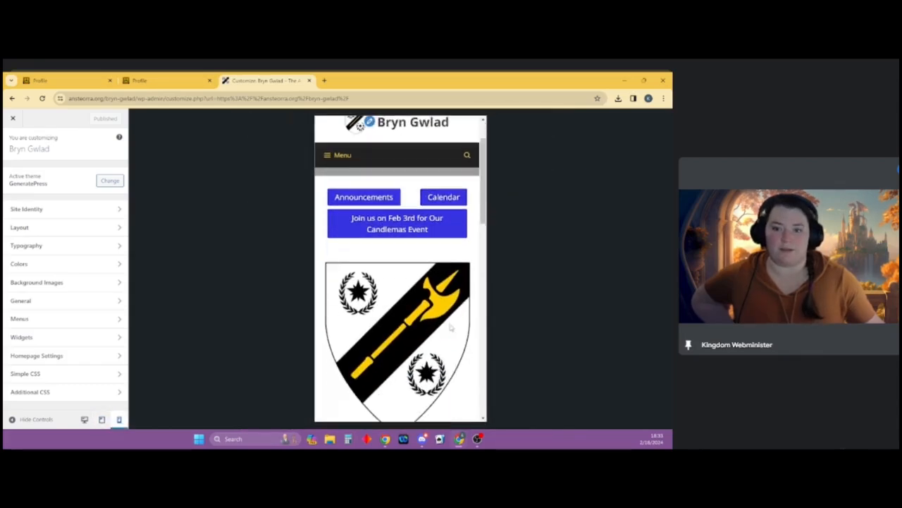
pyautogui.scroll(15, 437, 368)
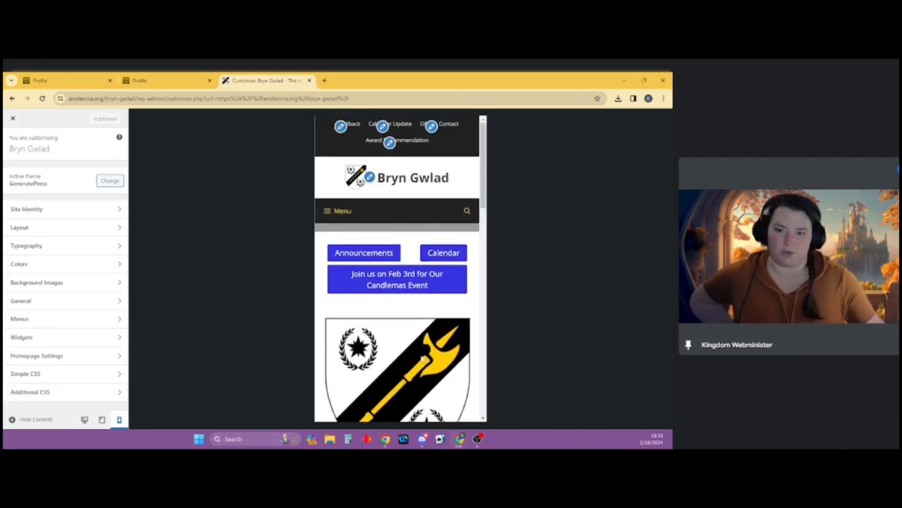
pyautogui.click(85, 419)
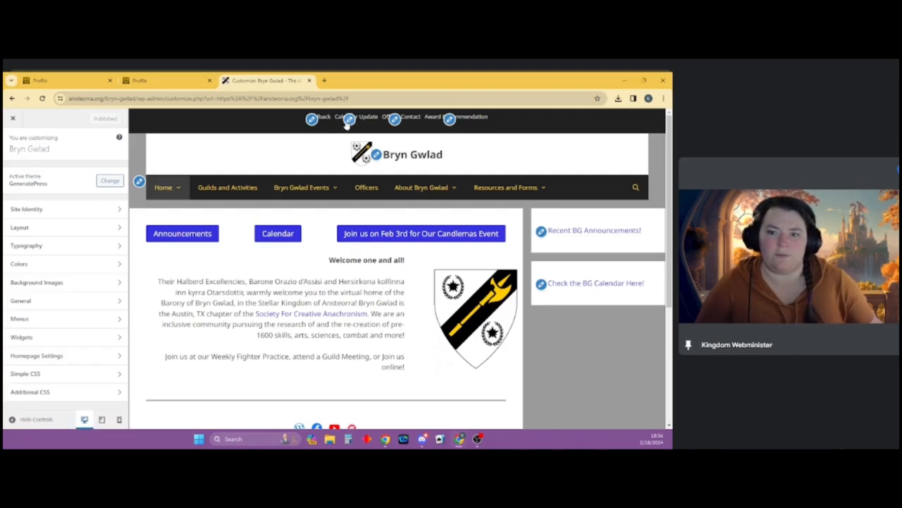
# - View the menu choices for the Primary Menu location without changing the selection, and return to the main Customizer sections
pyautogui.click(139, 182)
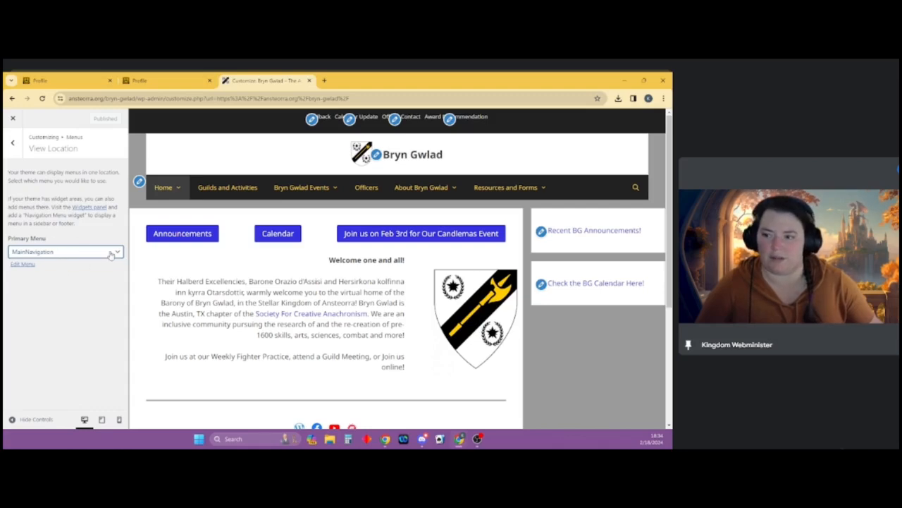
pyautogui.click(85, 251)
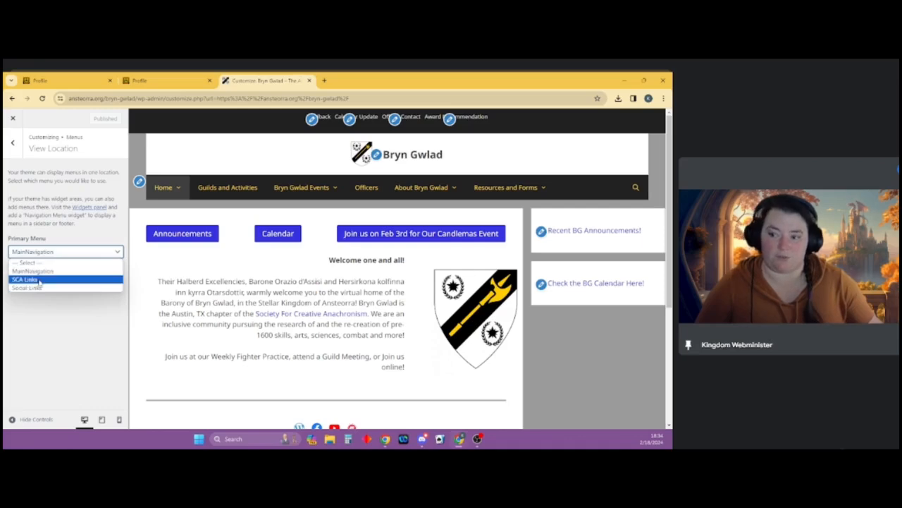
pyautogui.click(86, 229)
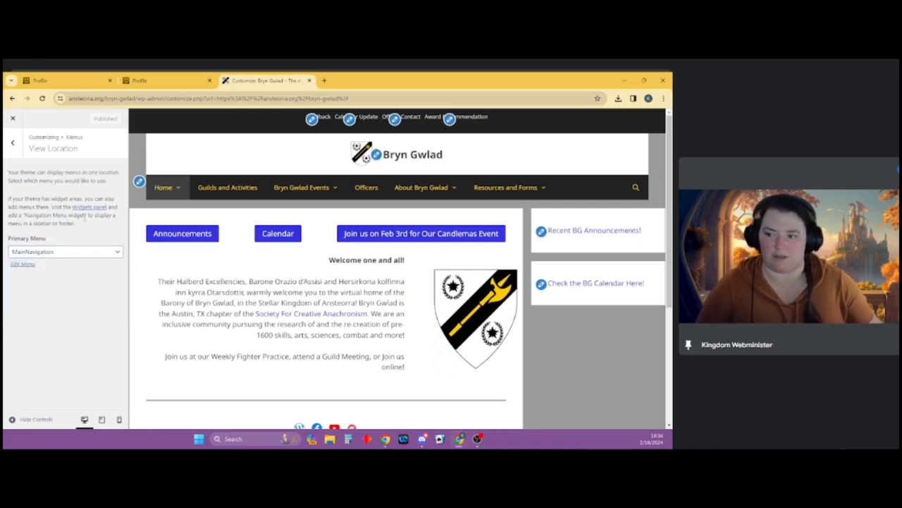
pyautogui.click(17, 142)
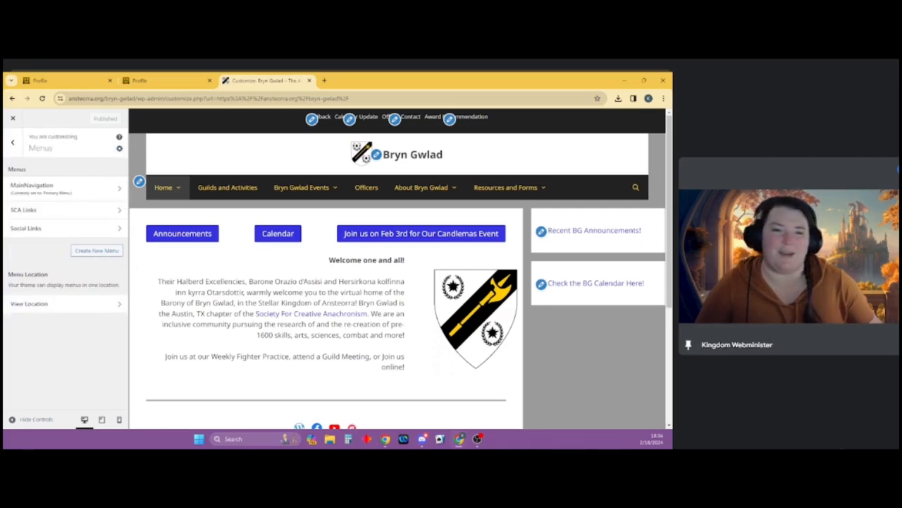
pyautogui.click(18, 142)
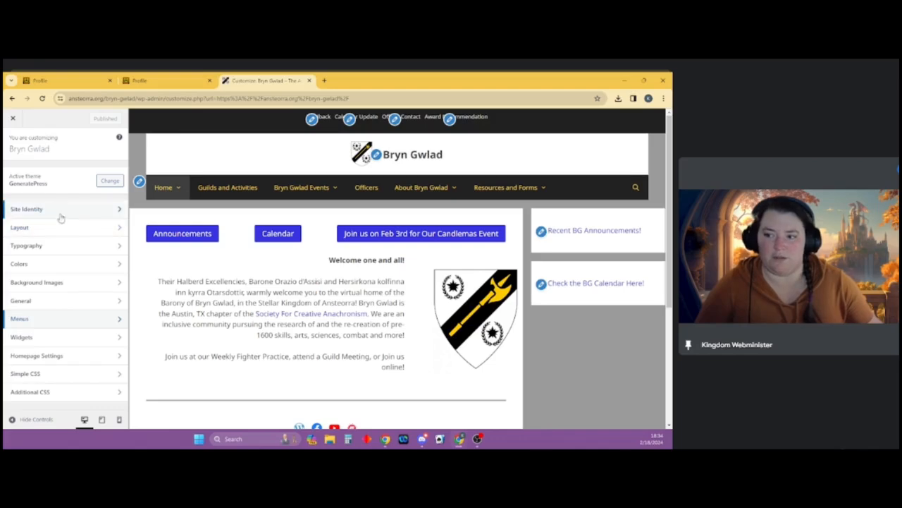
# - Open the Site Identity settings and try showing the site tagline in the header, hiding it again
pyautogui.click(103, 206)
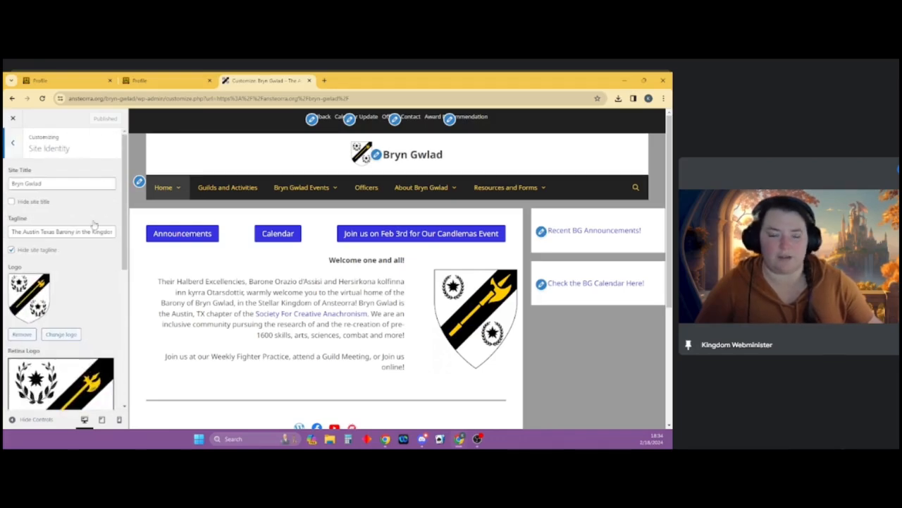
pyautogui.click(53, 182)
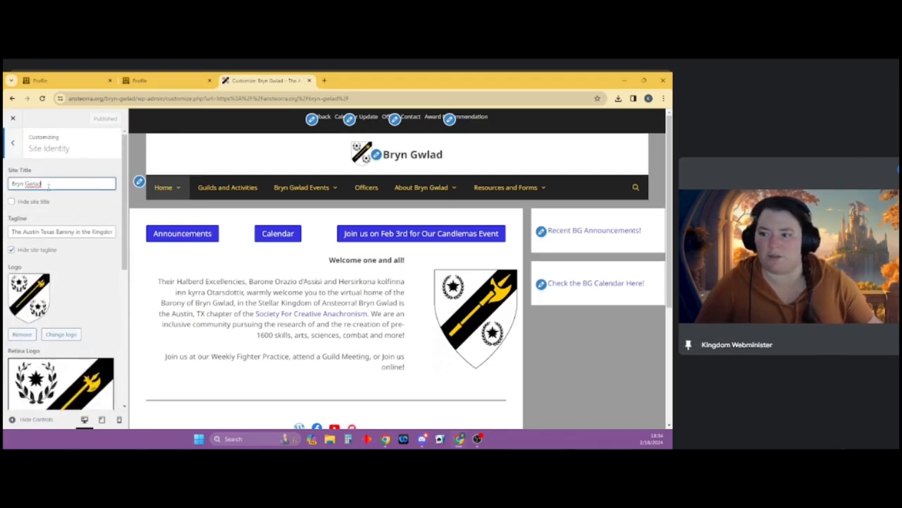
pyautogui.click(58, 231)
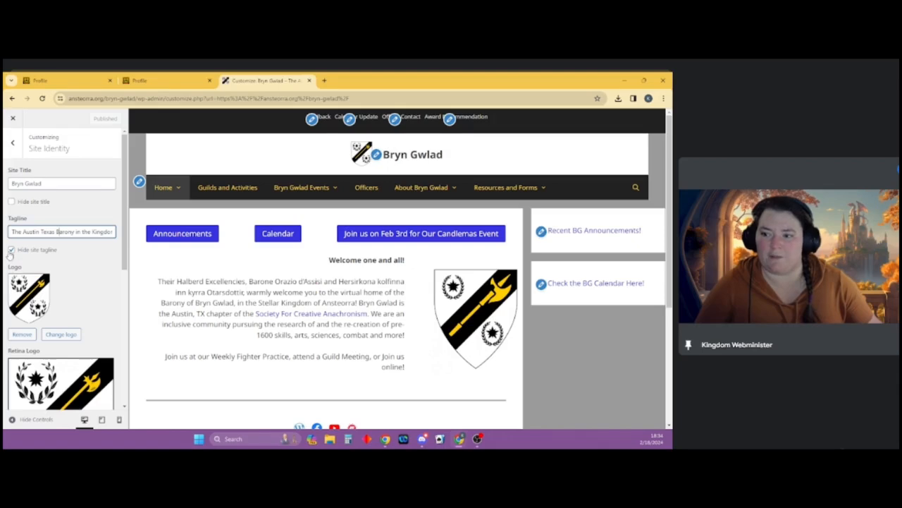
pyautogui.click(11, 250)
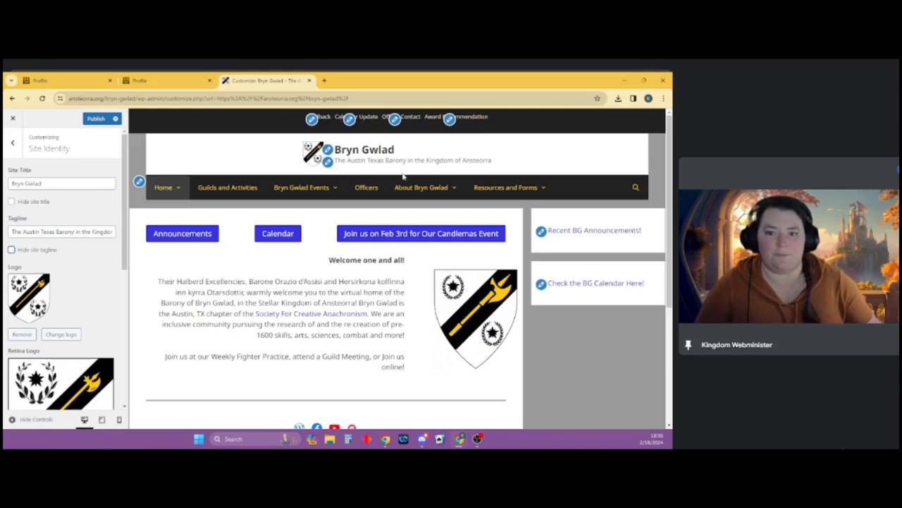
pyautogui.click(10, 250)
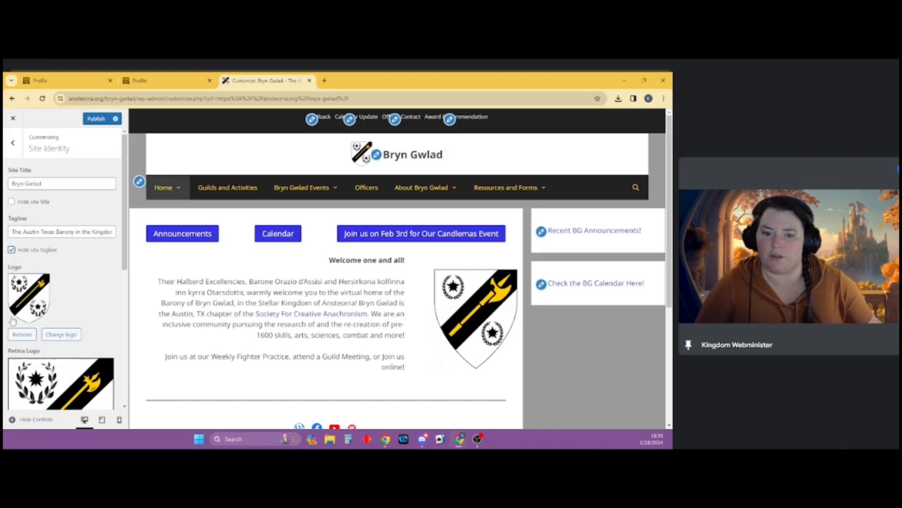
# - Review the logo and site icon settings in Site Identity, and open the Layout section of the Customizer
pyautogui.scroll(-3, 46, 254)
pyautogui.scroll(-3, 50, 239)
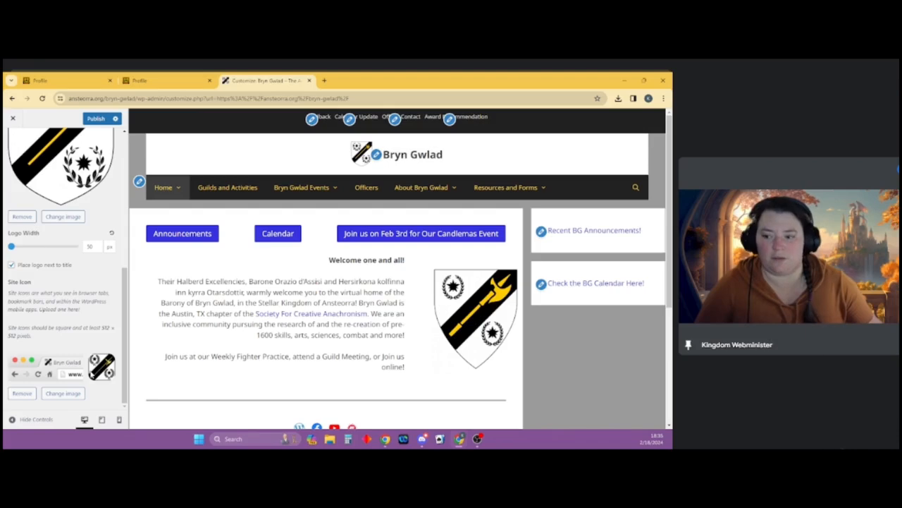
pyautogui.scroll(5, 67, 339)
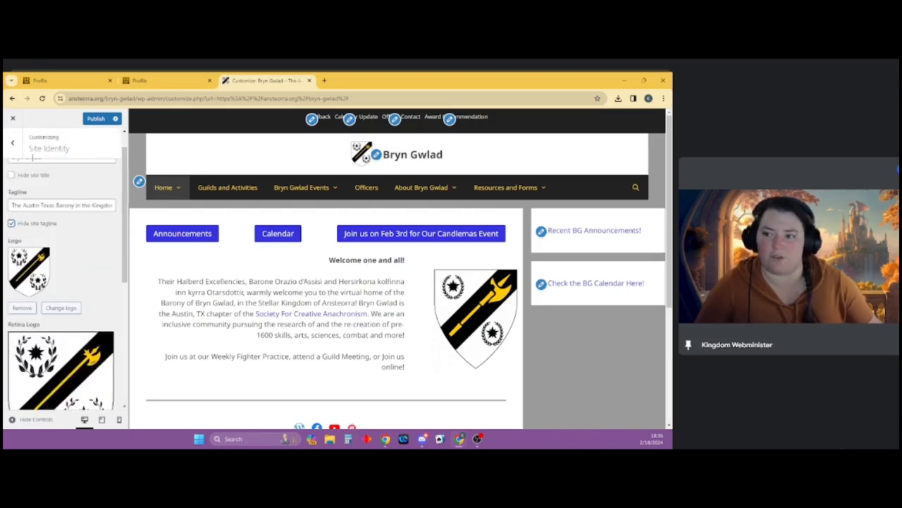
pyautogui.click(12, 142)
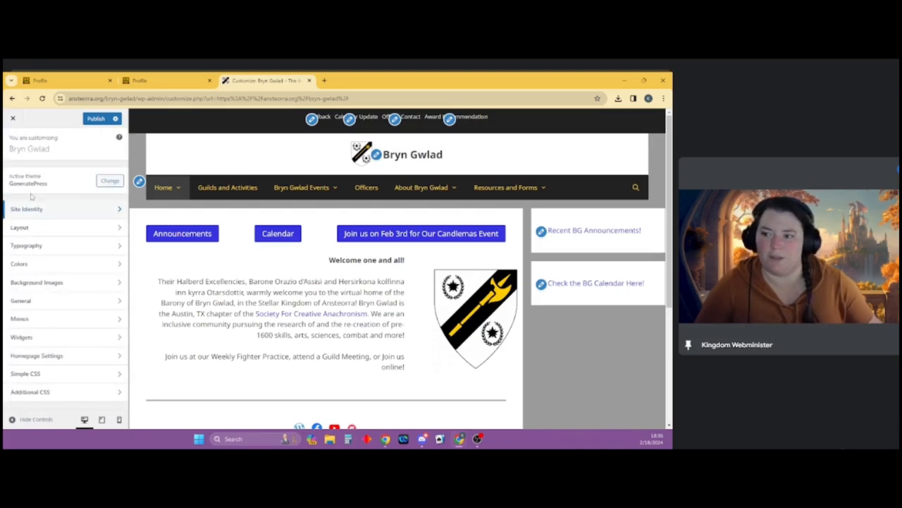
pyautogui.click(102, 230)
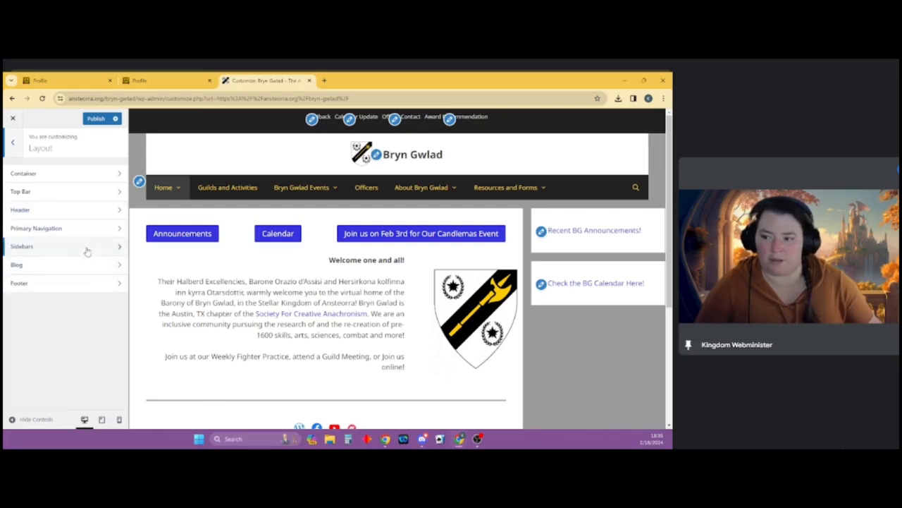
# - Review the Sidebar Layout choices in the Sidebars settings without changing the selection, and return to the main Customizer sections
pyautogui.click(113, 251)
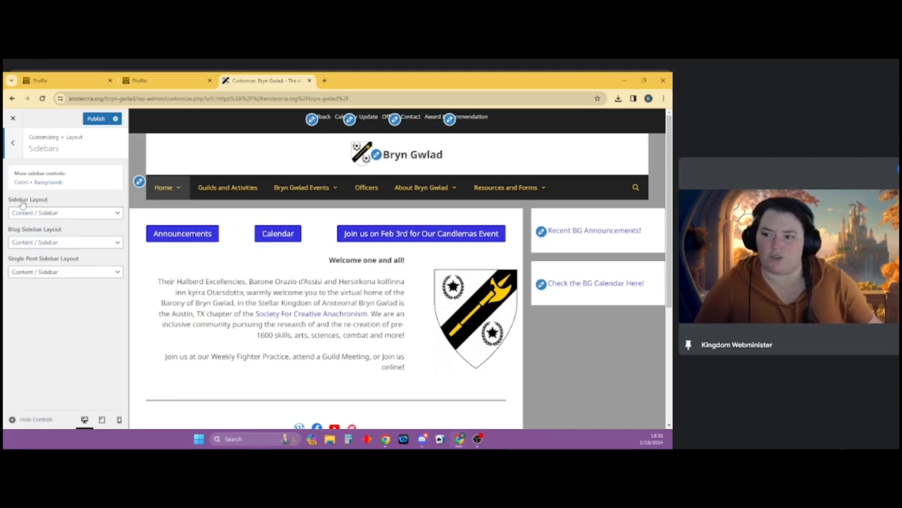
pyautogui.click(62, 213)
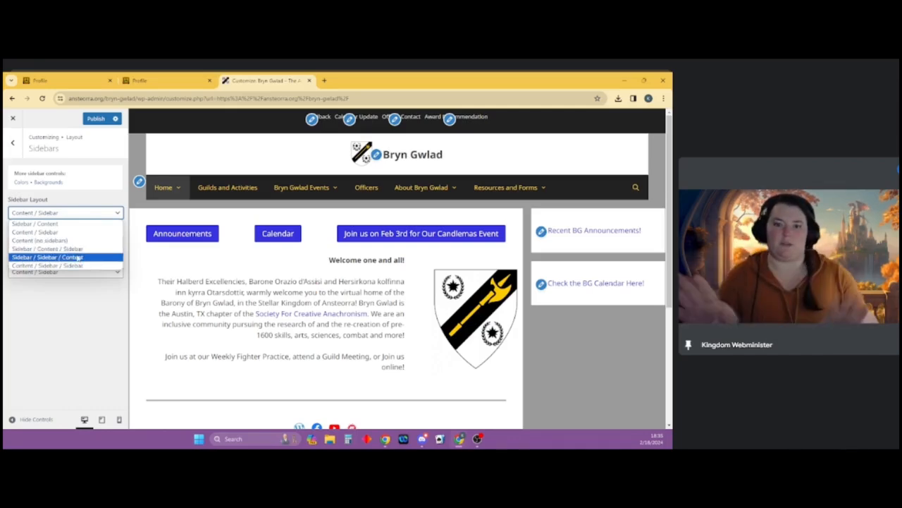
pyautogui.click(13, 144)
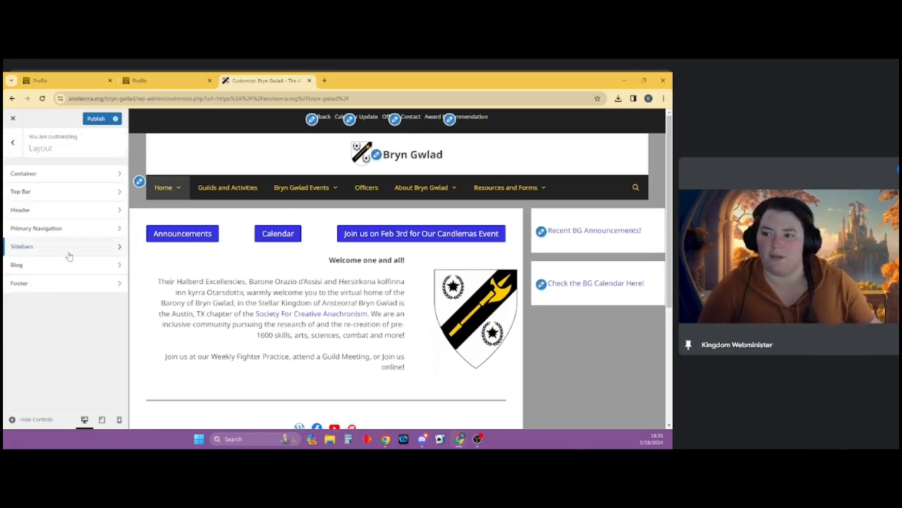
pyautogui.click(12, 142)
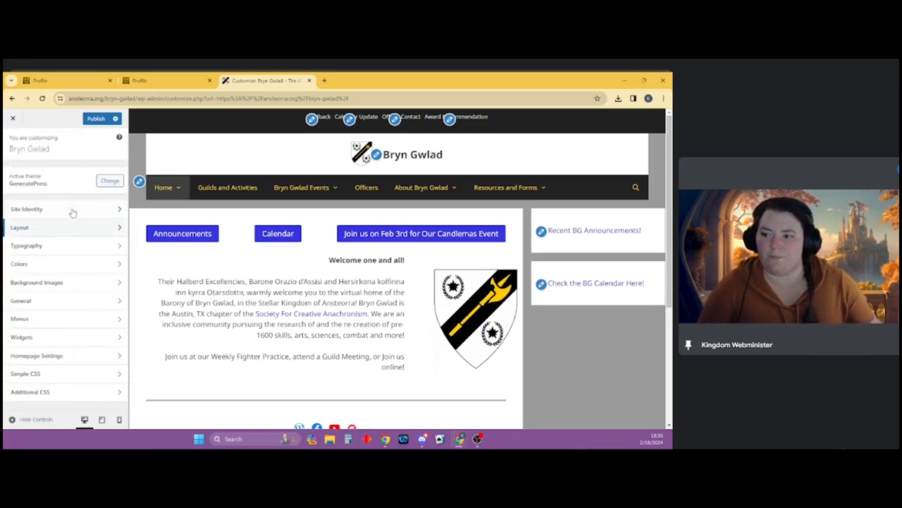
# - Review the Typography settings for body text and headings and the Colors section, returning to the main Customizer sections
pyautogui.click(119, 248)
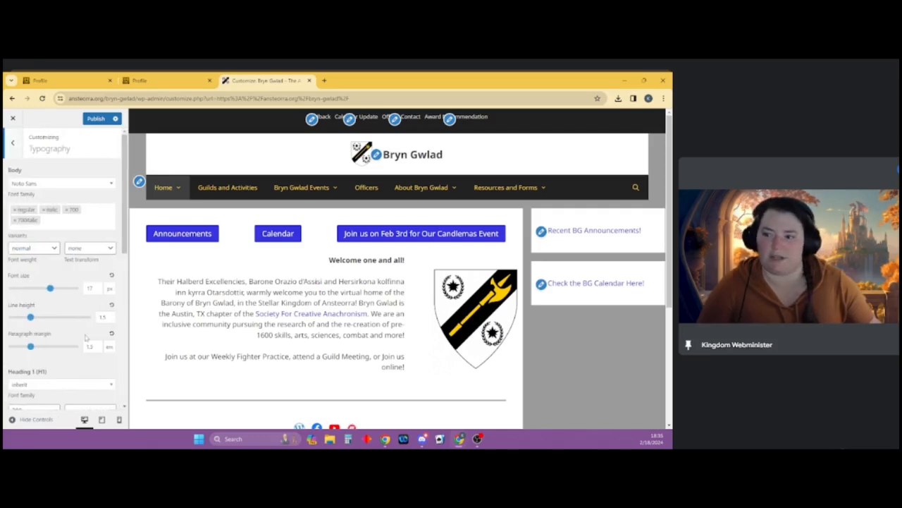
pyautogui.scroll(-5, 85, 338)
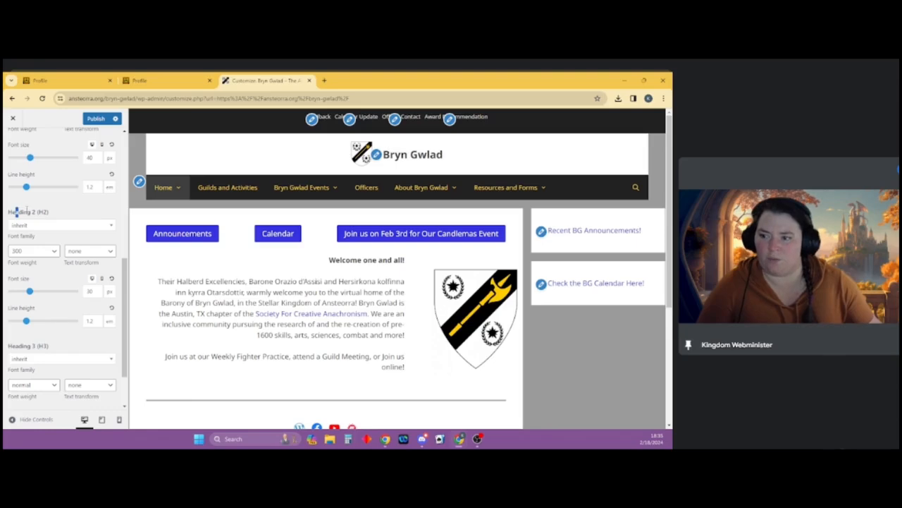
pyautogui.hotkey('ctrl', 'a')
pyautogui.click(57, 215)
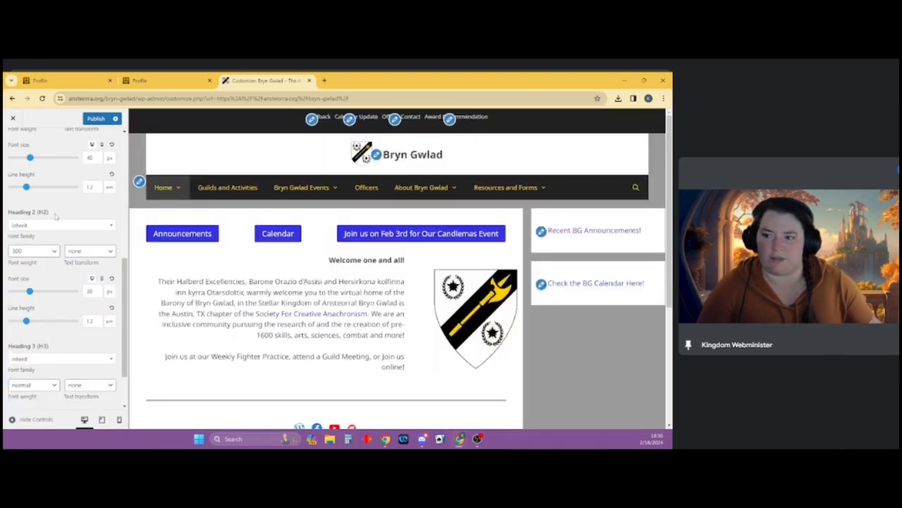
pyautogui.scroll(-1, 49, 309)
pyautogui.scroll(10, 31, 283)
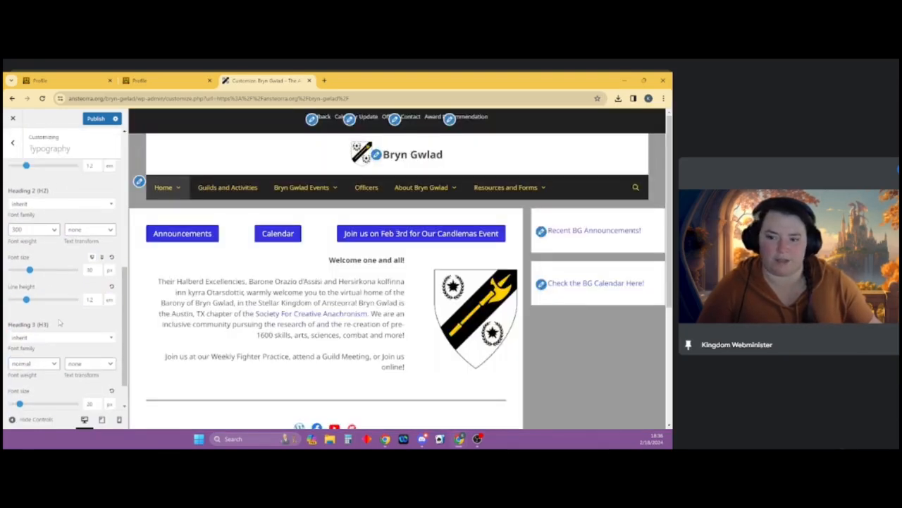
pyautogui.click(13, 143)
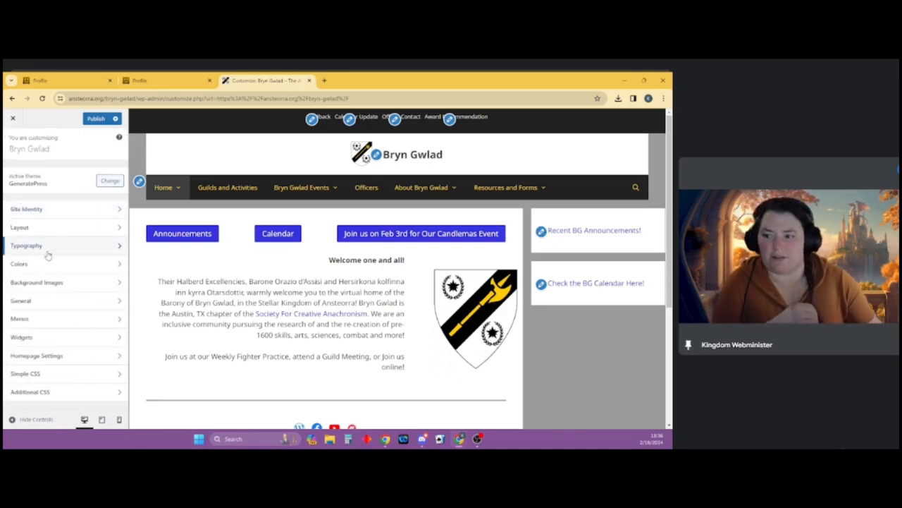
pyautogui.click(117, 266)
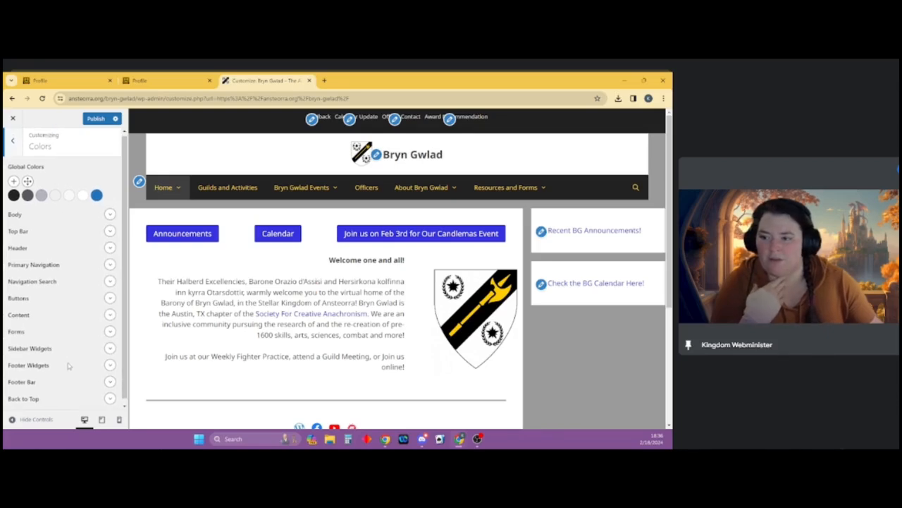
pyautogui.click(12, 137)
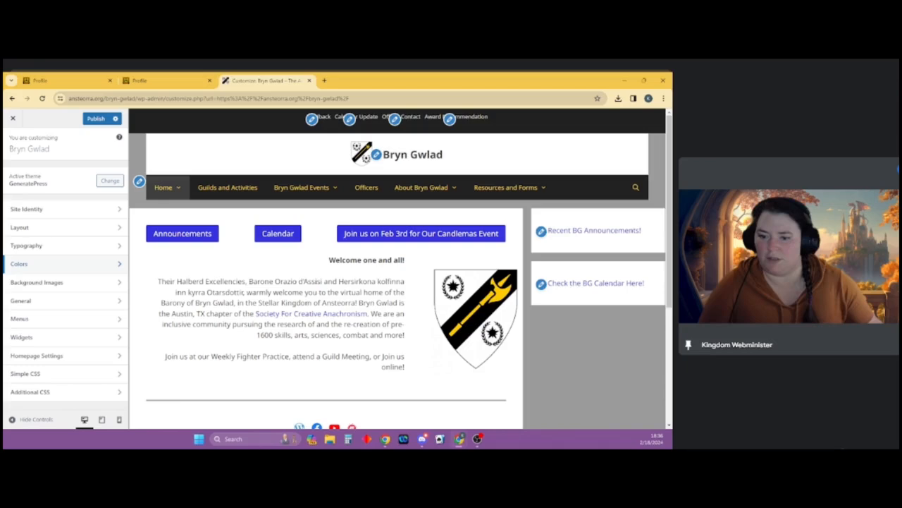
# - Switch to the slide presentation and advance to the slide listing TablePress, Calendars, Redirection and FormCraft
pyautogui.hotkey('alt', 'Tab')
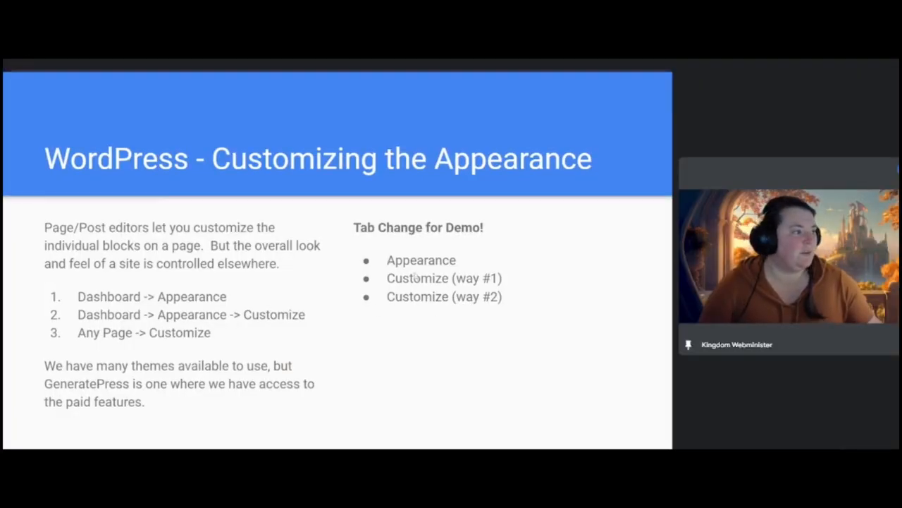
pyautogui.press('Right')
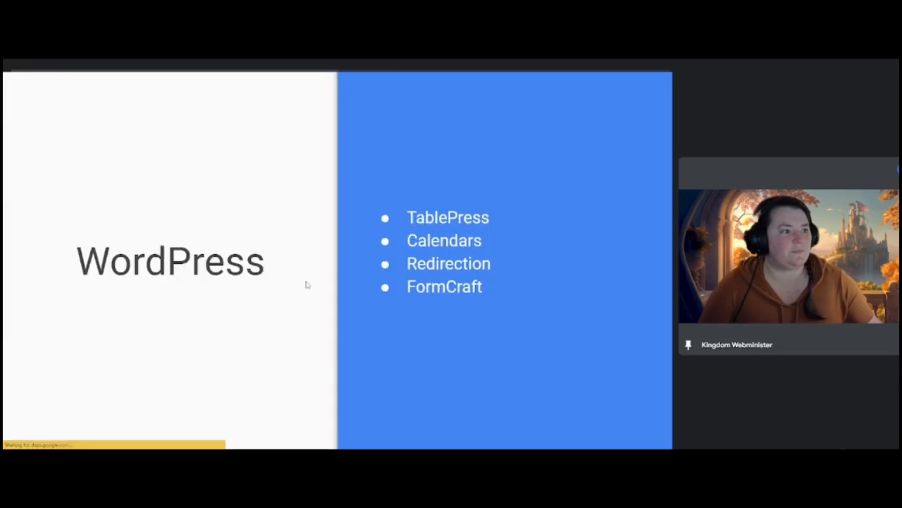
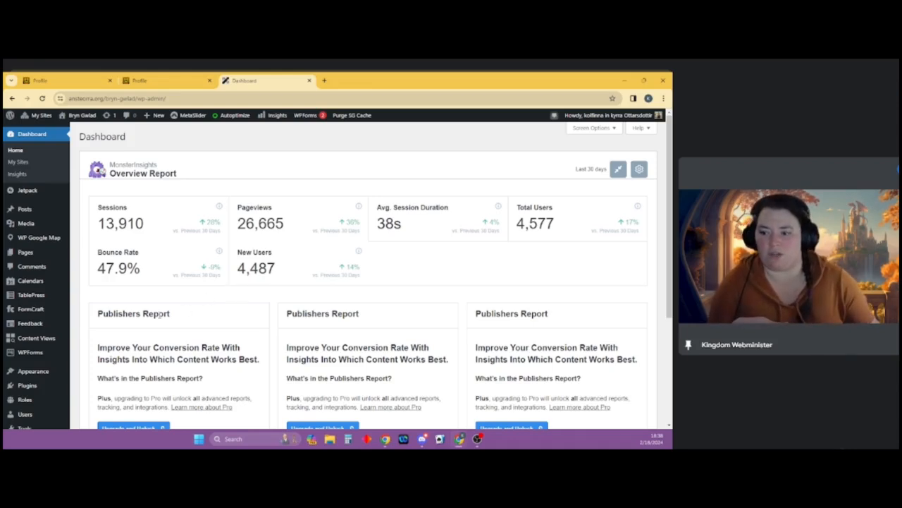
# - Open the TablePress list of all tables and hide the plugin update message
pyautogui.click(35, 299)
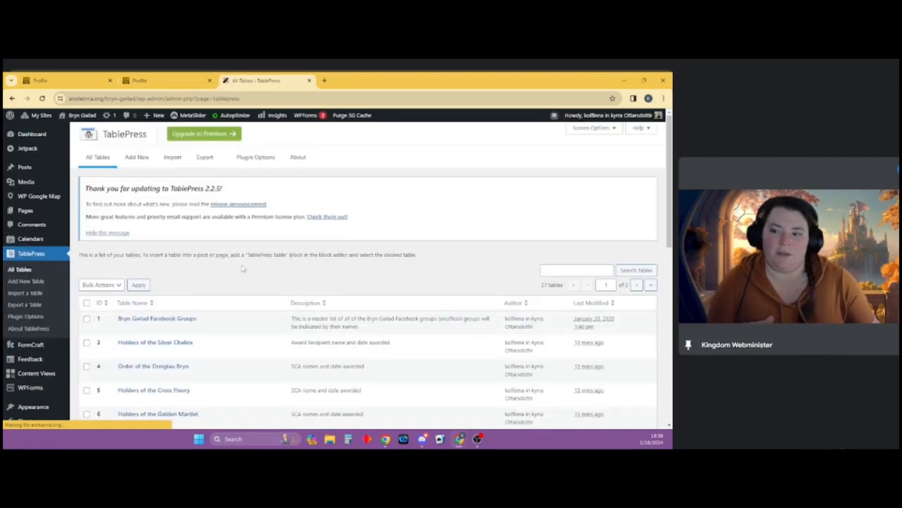
pyautogui.click(112, 233)
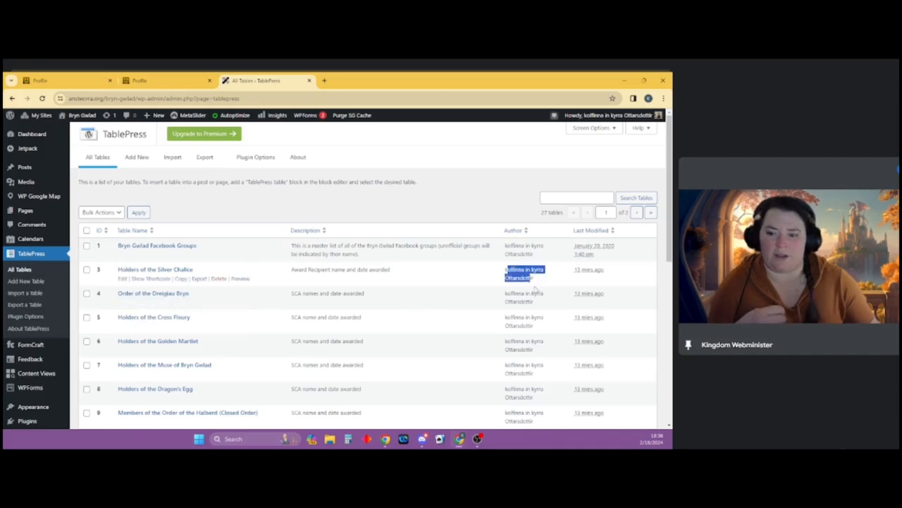
# - Look through the list of TablePress tables, examining their names, descriptions, authors and available row actions
pyautogui.moveTo(513, 318); pyautogui.dragTo(530, 365)
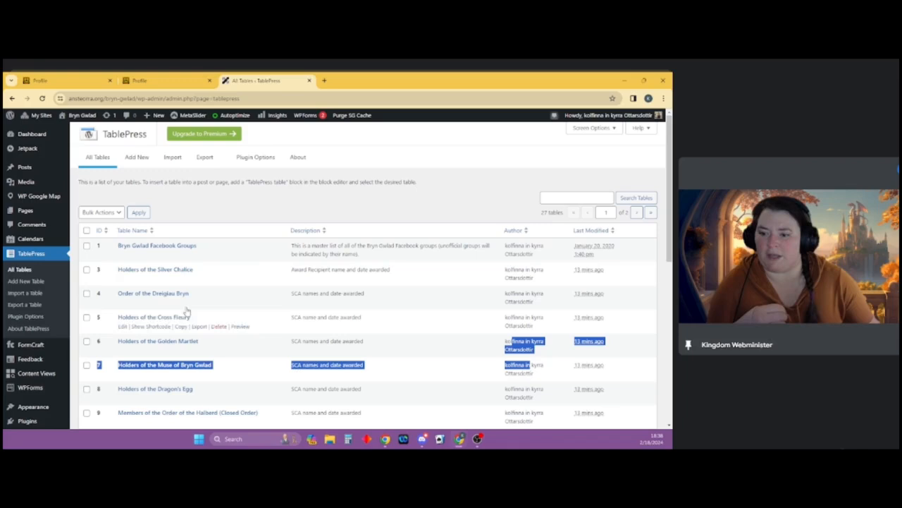
pyautogui.click(433, 248)
pyautogui.scroll(-5, 443, 273)
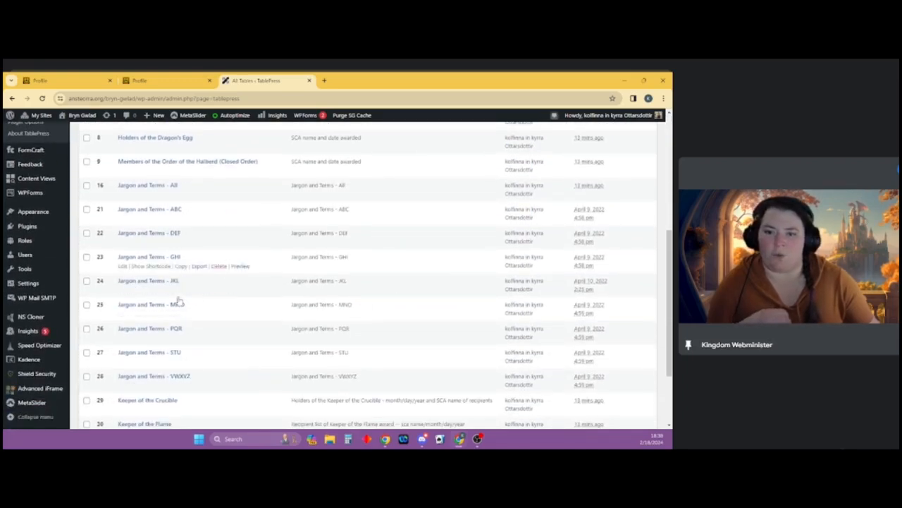
pyautogui.scroll(-3, 416, 323)
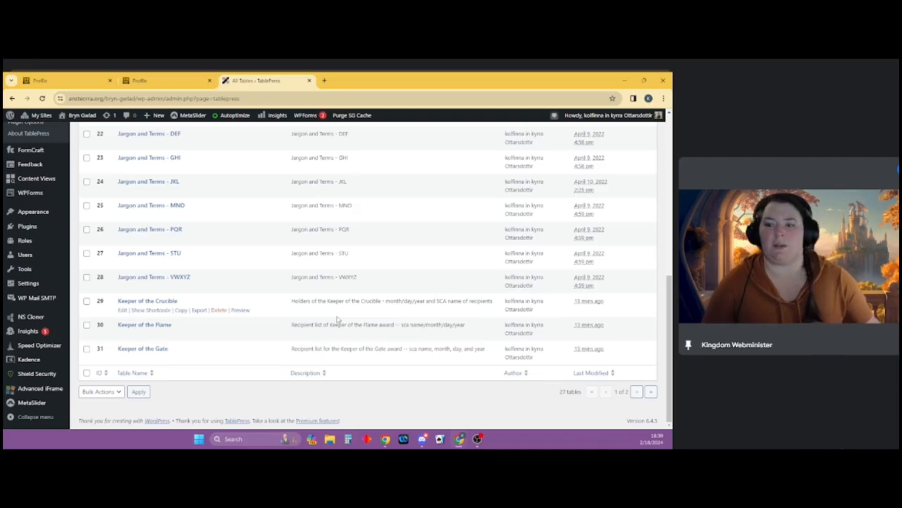
pyautogui.scroll(10, 287, 302)
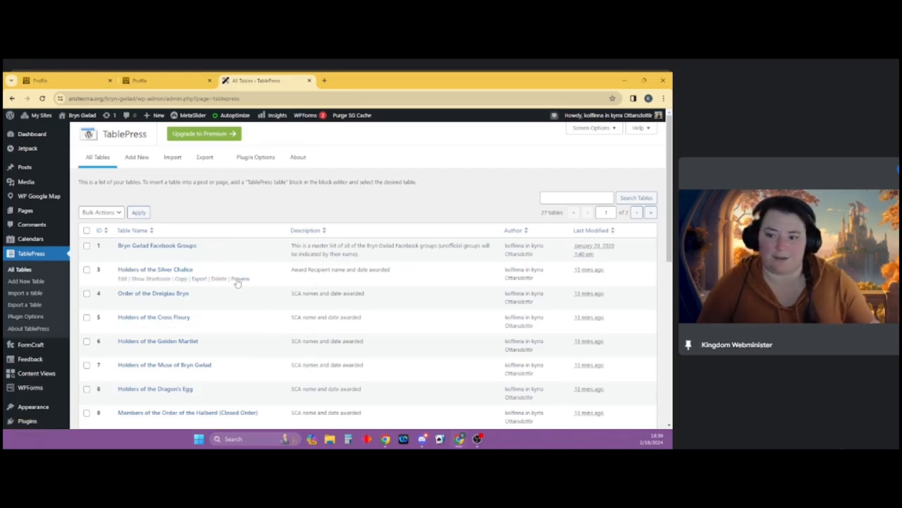
pyautogui.scroll(-5, 240, 282)
pyautogui.scroll(-2, 274, 300)
pyautogui.scroll(10, 275, 303)
pyautogui.scroll(-1, 114, 274)
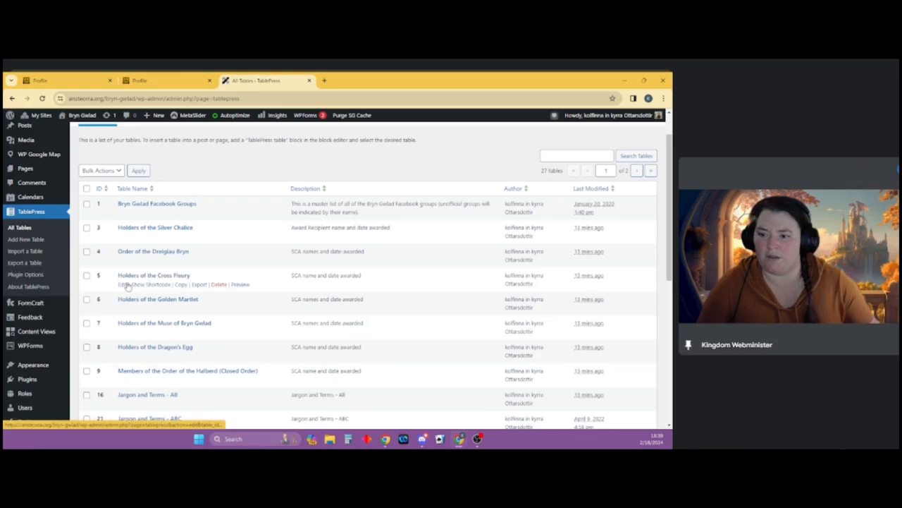
# - Preview the Holders of the Cross Fleury table, look over its column headers and rows, and close the preview
pyautogui.click(241, 285)
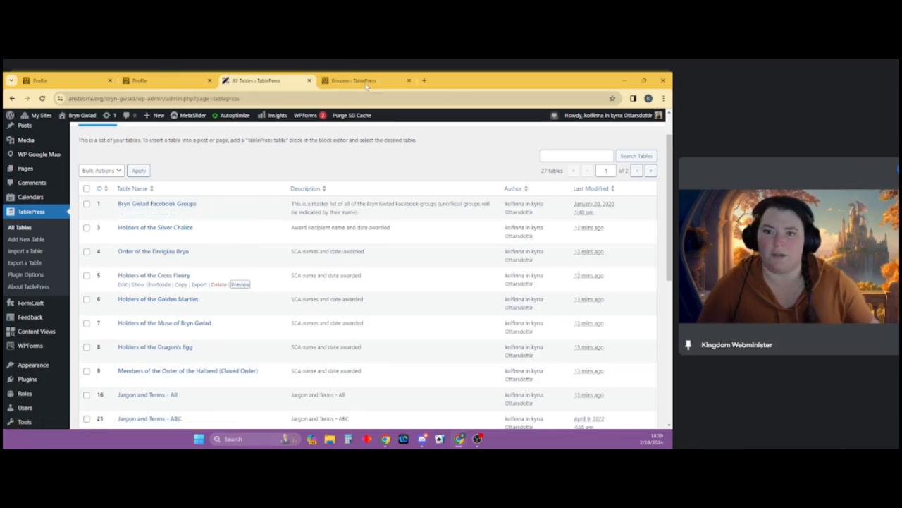
pyautogui.click(366, 81)
pyautogui.moveTo(18, 141); pyautogui.dragTo(607, 144)
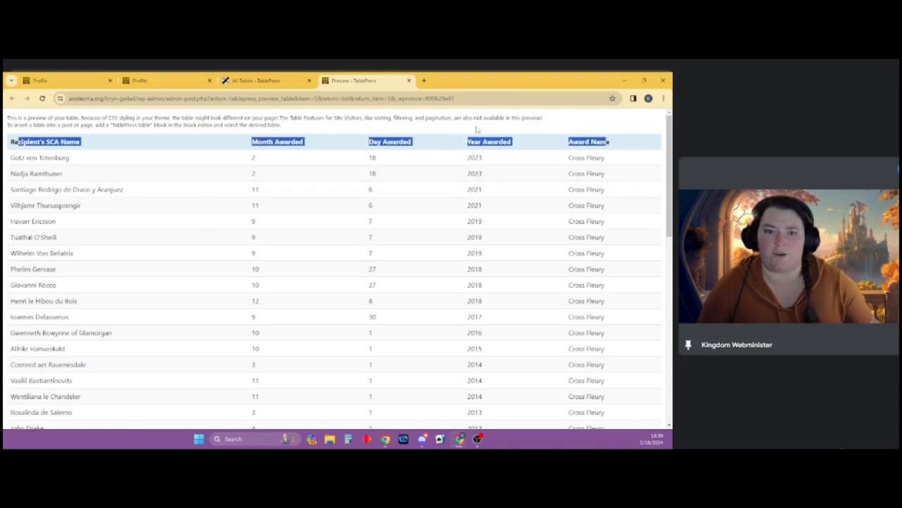
pyautogui.click(478, 132)
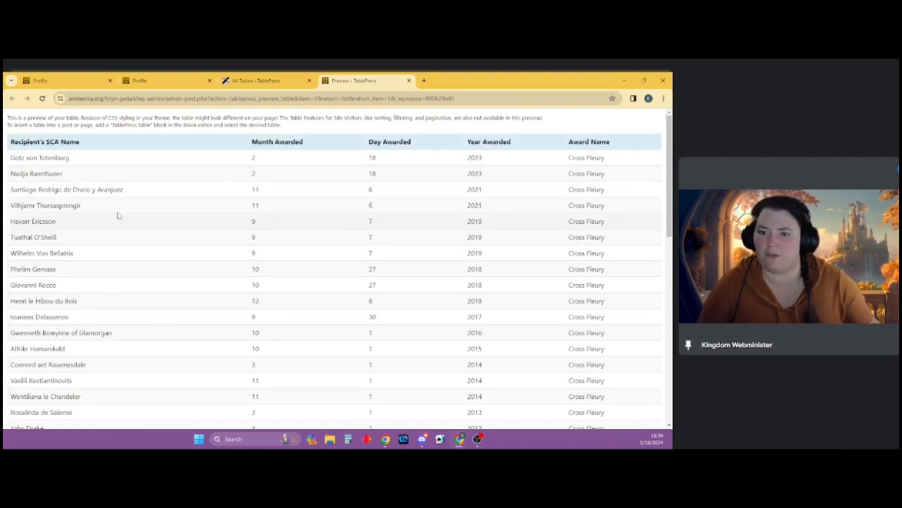
pyautogui.scroll(-10, 397, 303)
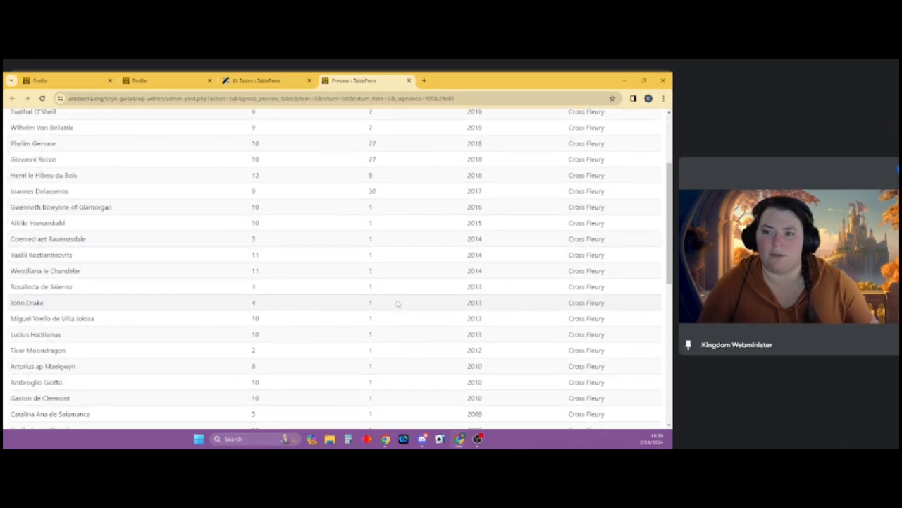
pyautogui.scroll(10, 397, 306)
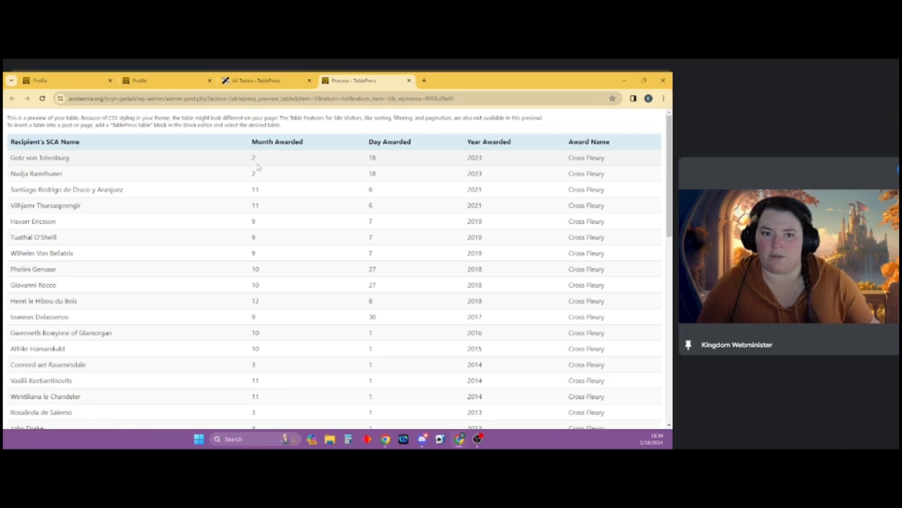
pyautogui.click(409, 81)
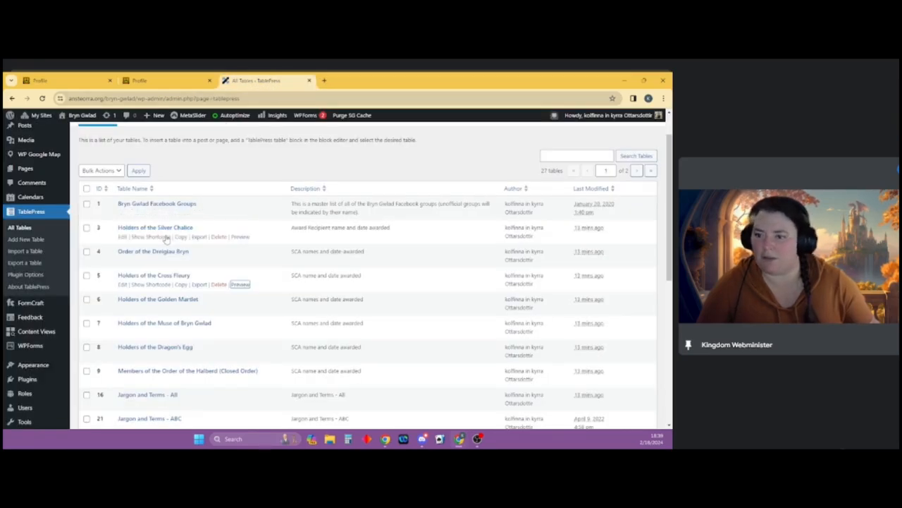
# - Open the Holders of the Cross Fleury table for editing and review its ID, name and description fields
pyautogui.click(123, 284)
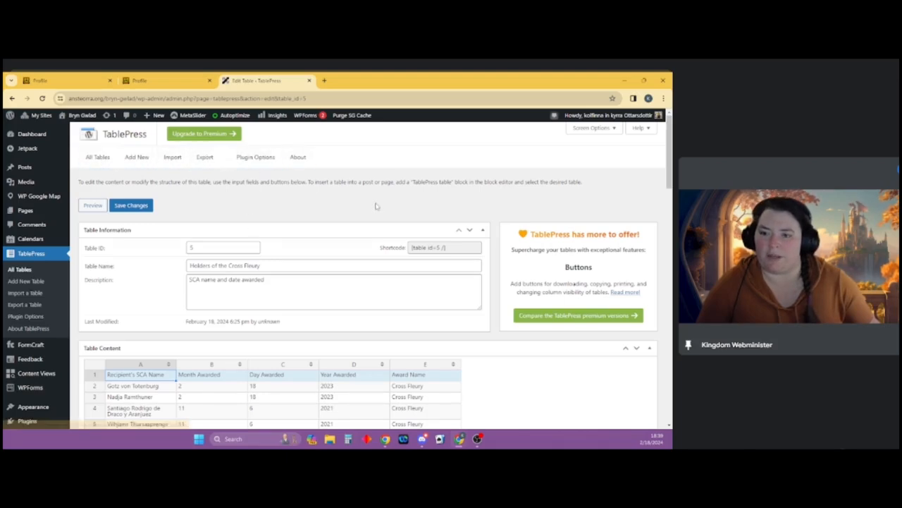
pyautogui.scroll(-1, 375, 203)
pyautogui.moveTo(196, 206); pyautogui.dragTo(189, 204)
pyautogui.click(170, 227)
pyautogui.doubleClick(214, 220)
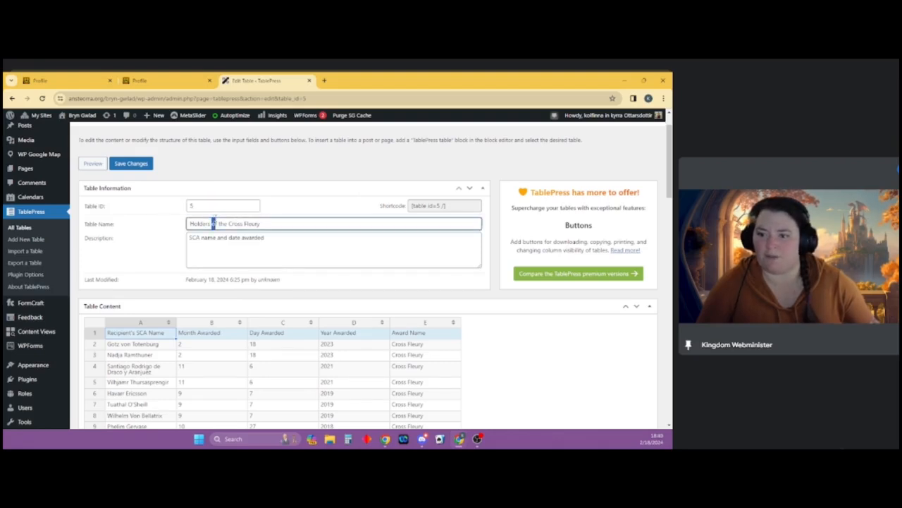
pyautogui.doubleClick(219, 239)
pyautogui.click(155, 248)
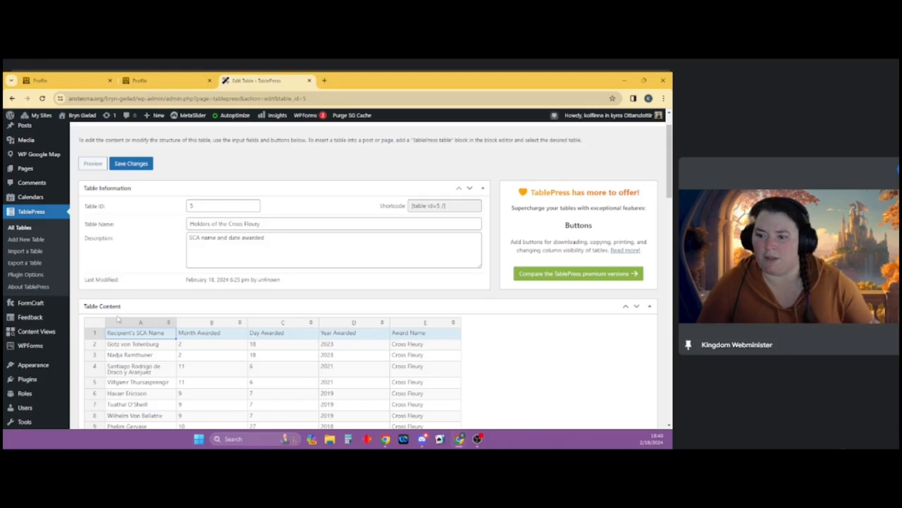
# - Look through the Cross Fleury table's content, its row and column manipulation tools, and its table options
pyautogui.scroll(-1, 134, 310)
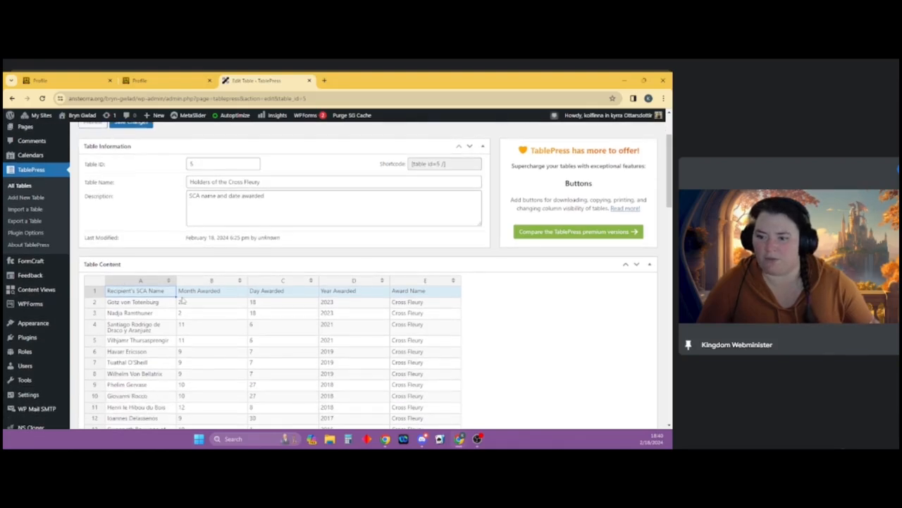
pyautogui.scroll(-10, 476, 331)
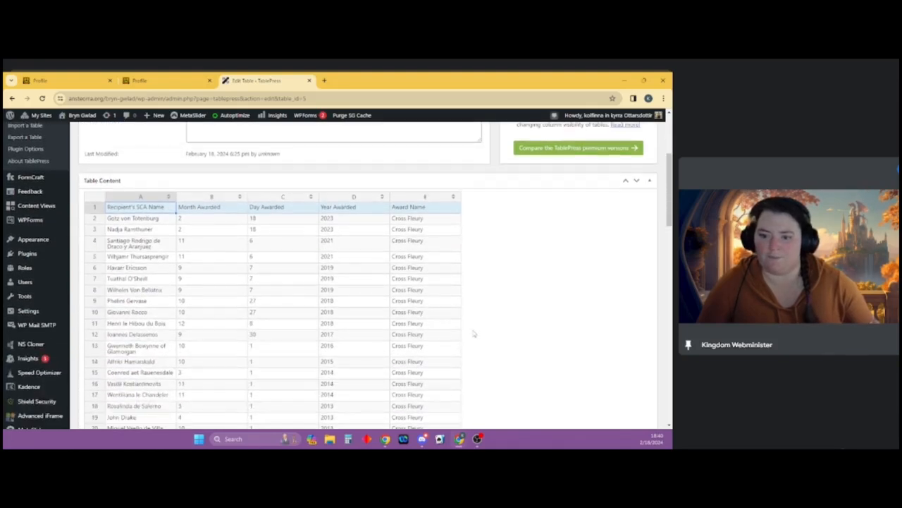
pyautogui.scroll(4, 472, 332)
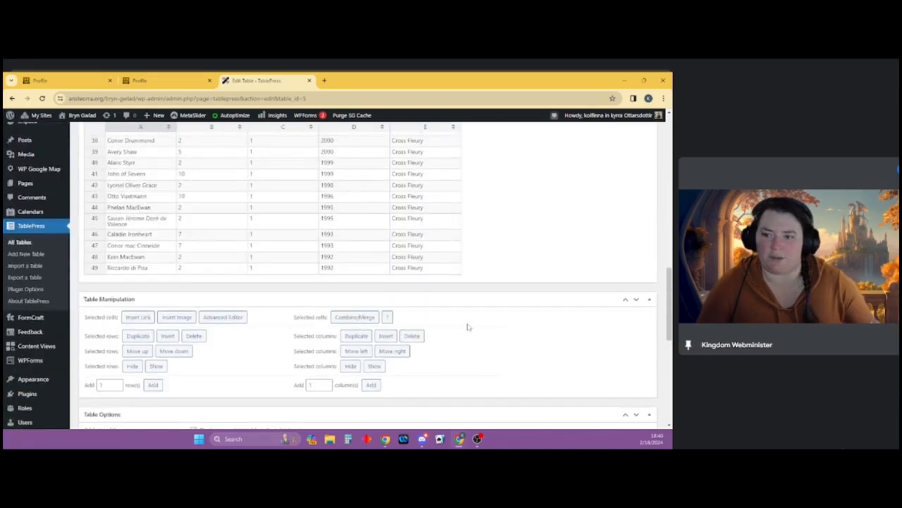
pyautogui.scroll(-2, 467, 324)
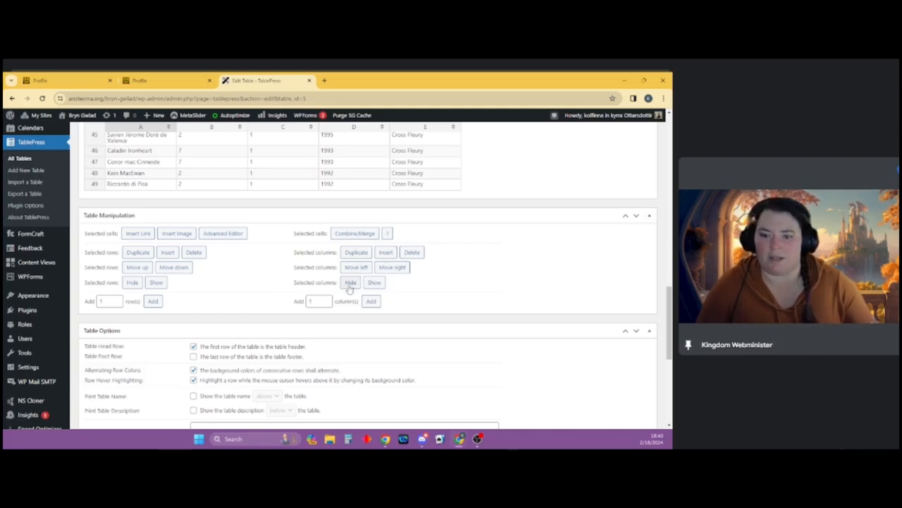
pyautogui.scroll(-1, 201, 316)
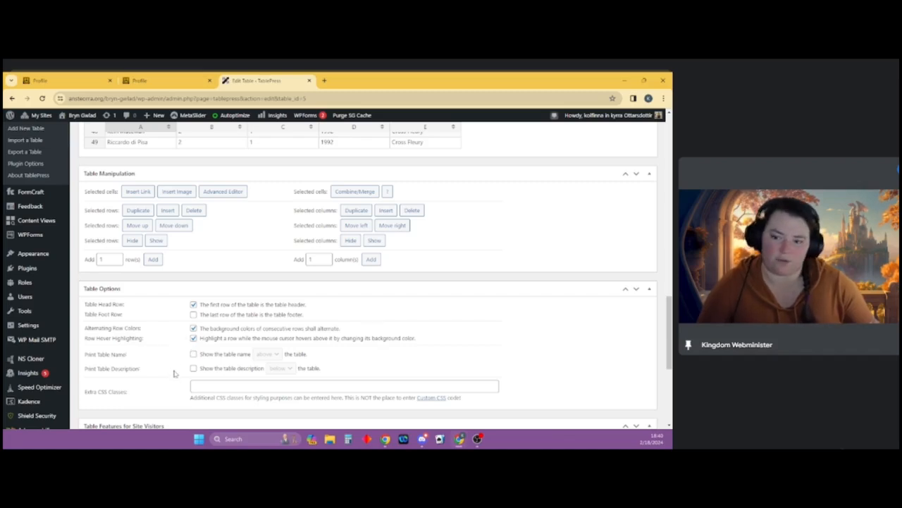
# - Review the Cross Fleury table's features for site visitors, such as sorting, search and pagination
pyautogui.scroll(-5, 179, 359)
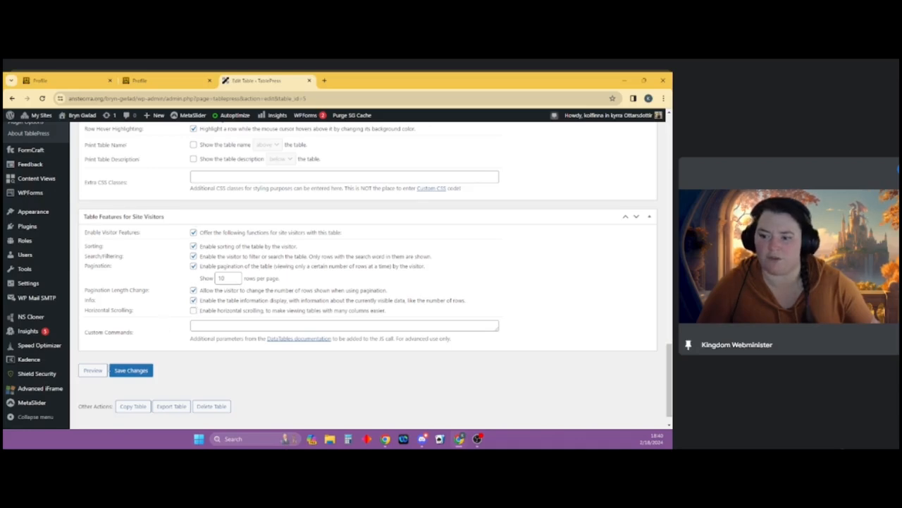
pyautogui.scroll(15, 195, 379)
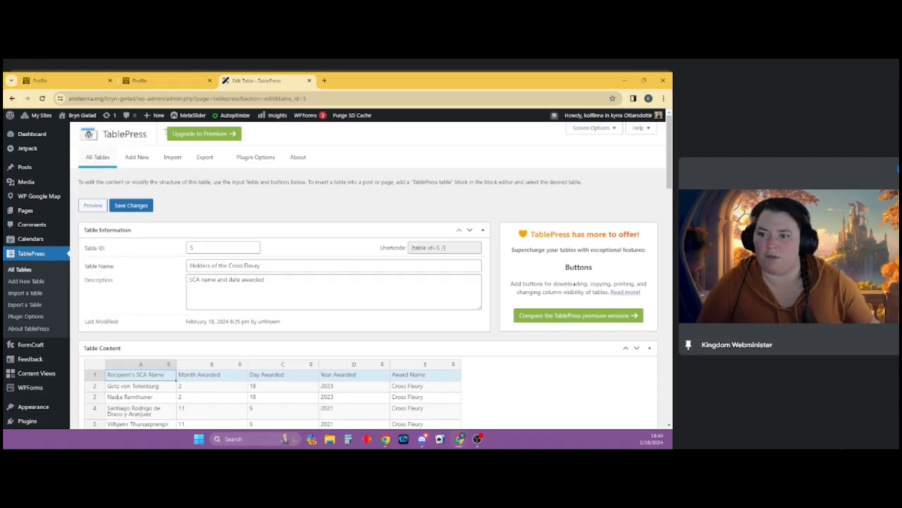
# - Open the public Bryn Gwlad site in a new browser tab and view the Cross Fleury award page through Baronial Awards
pyautogui.click(325, 83)
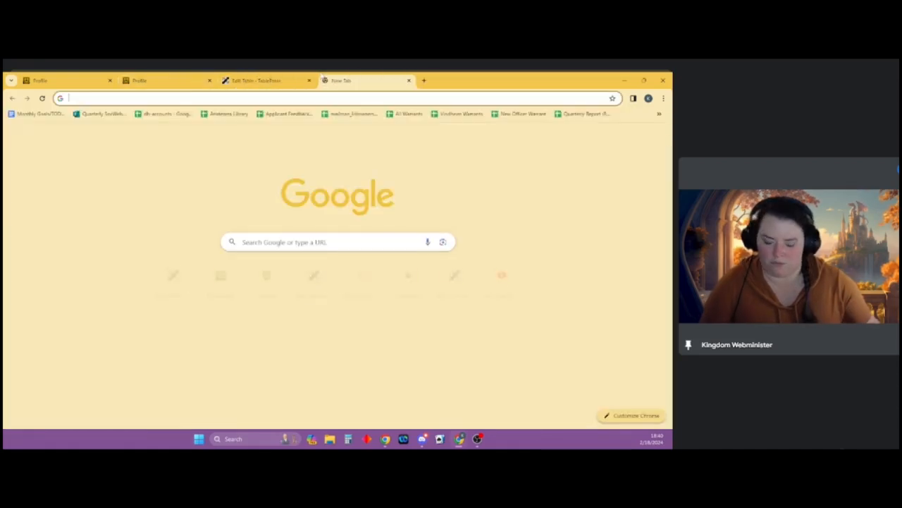
pyautogui.write('bryn')
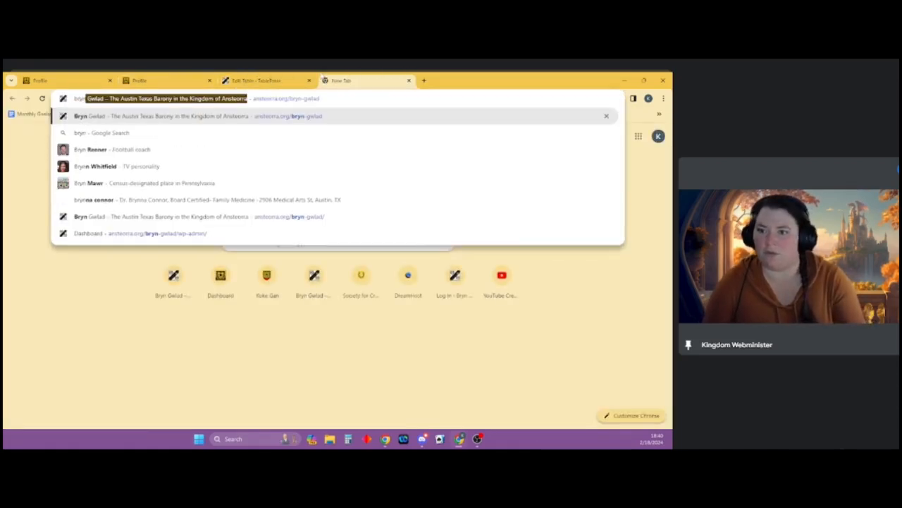
pyautogui.press('Return')
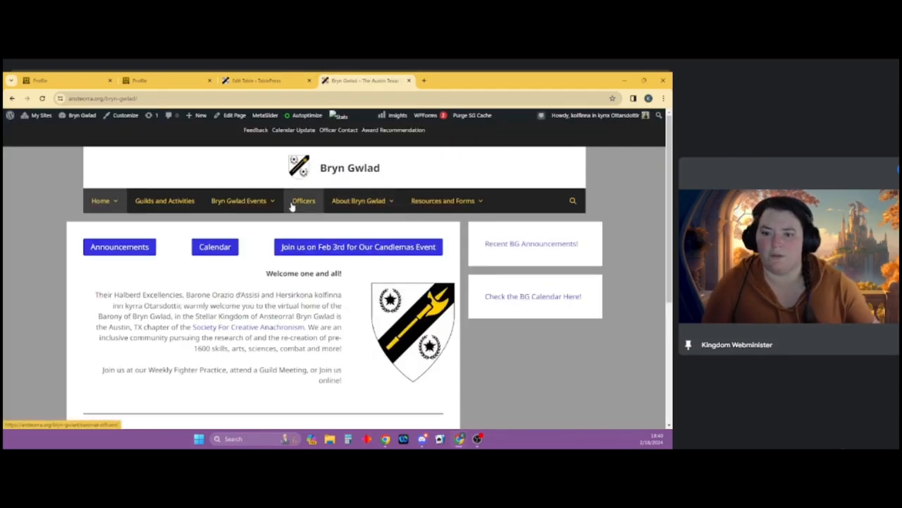
pyautogui.moveTo(339, 202)
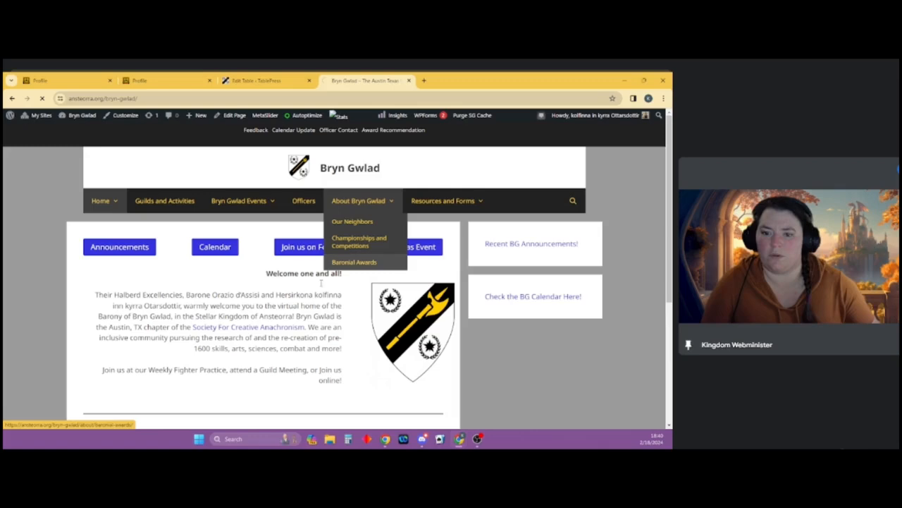
pyautogui.click(354, 261)
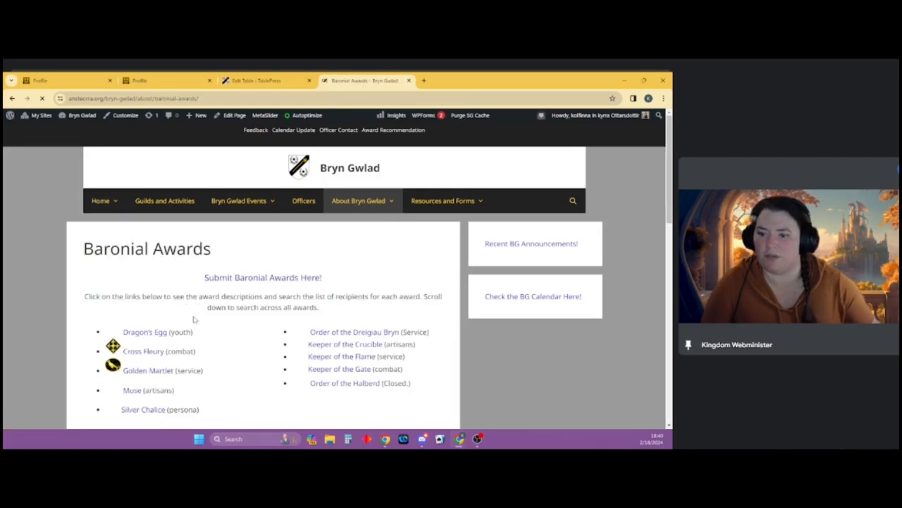
pyautogui.click(147, 354)
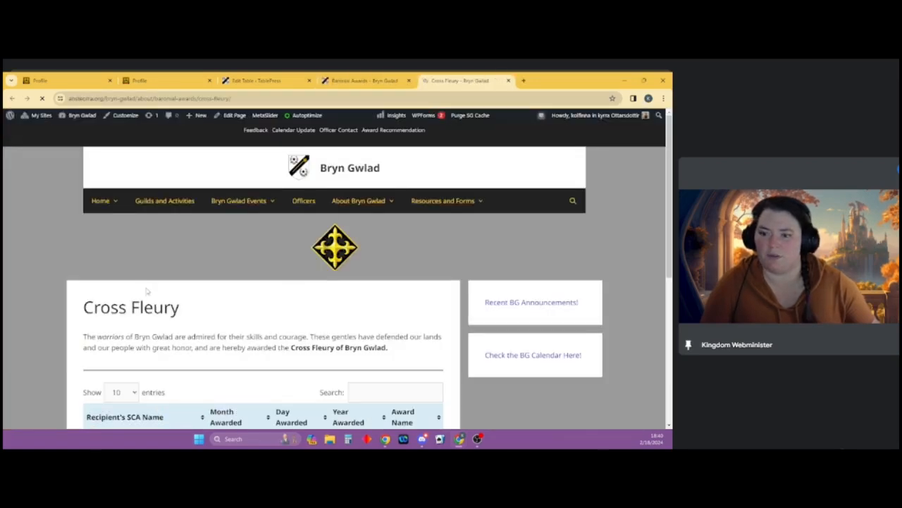
pyautogui.scroll(-2, 233, 308)
pyautogui.scroll(-5, 297, 190)
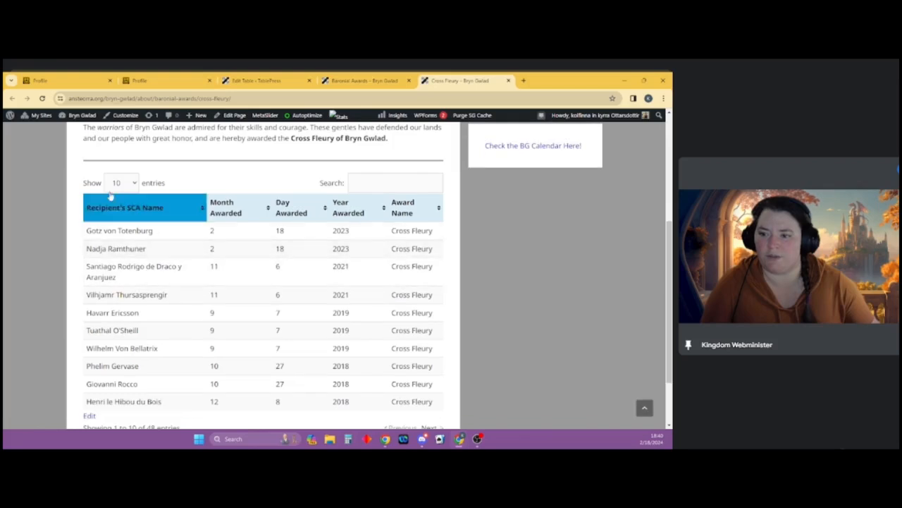
pyautogui.scroll(3, 260, 222)
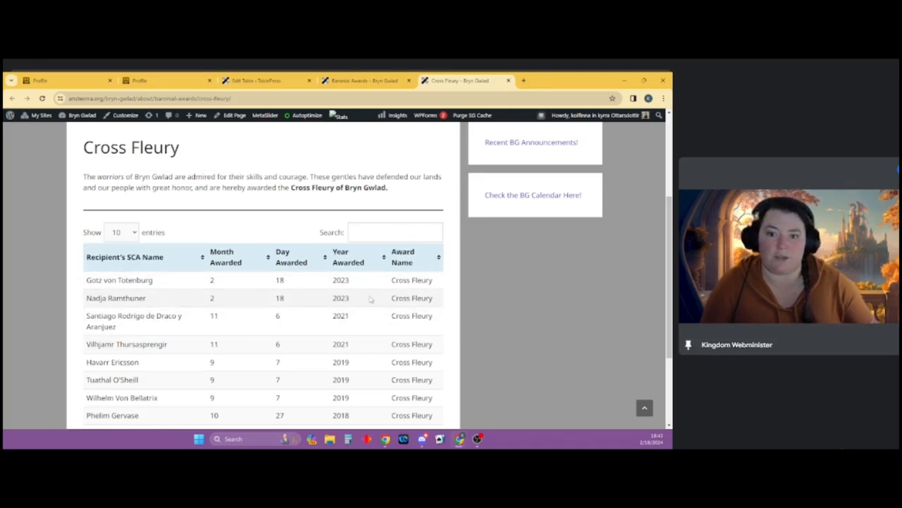
# - Try out the Cross Fleury table's search with "got", "nad" and "si", and clear the search field
pyautogui.click(384, 232)
pyautogui.write('got')
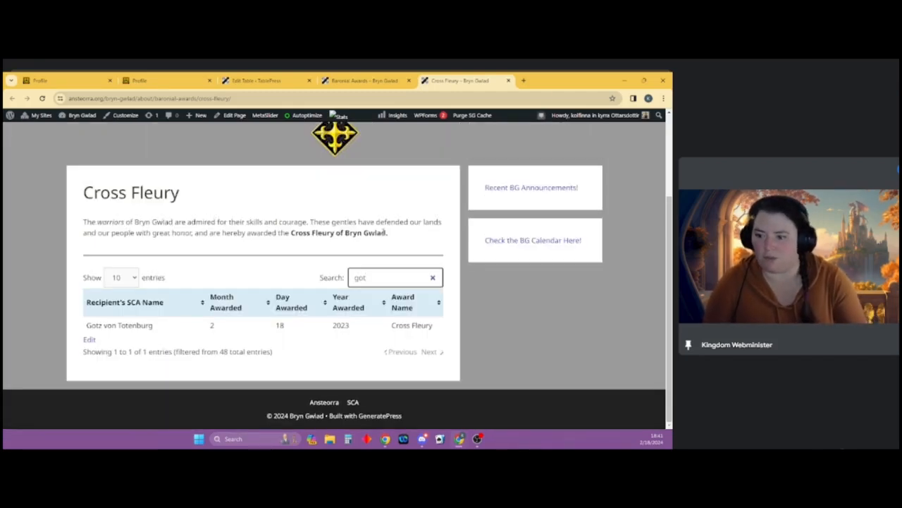
pyautogui.press('BackSpace')
pyautogui.press('BackSpace')
pyautogui.press('BackSpace')
pyautogui.write('nad')
pyautogui.press('BackSpace')
pyautogui.press('BackSpace')
pyautogui.press('BackSpace')
pyautogui.write('si')
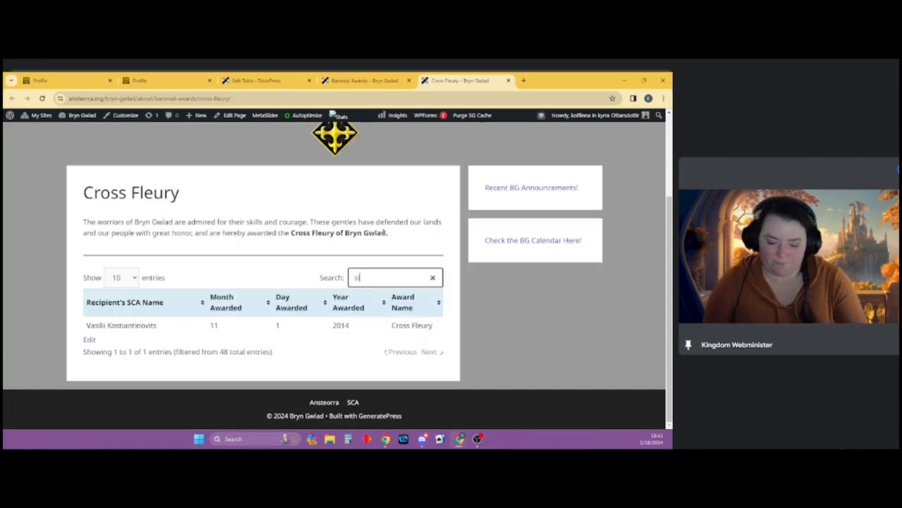
pyautogui.write('aj')
pyautogui.press('BackSpace')
pyautogui.press('BackSpace')
pyautogui.press('BackSpace')
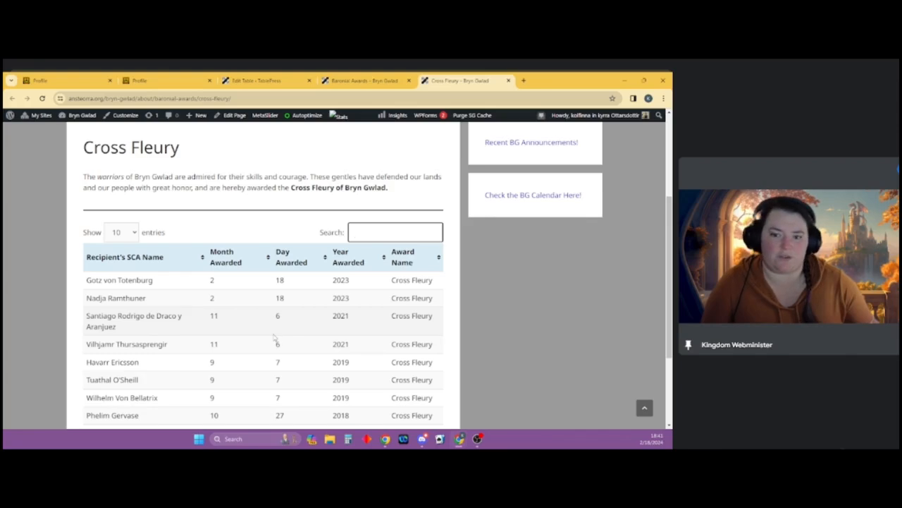
# - Set the Cross Fleury table to show All entries per page and look through the full recipient list
pyautogui.click(131, 237)
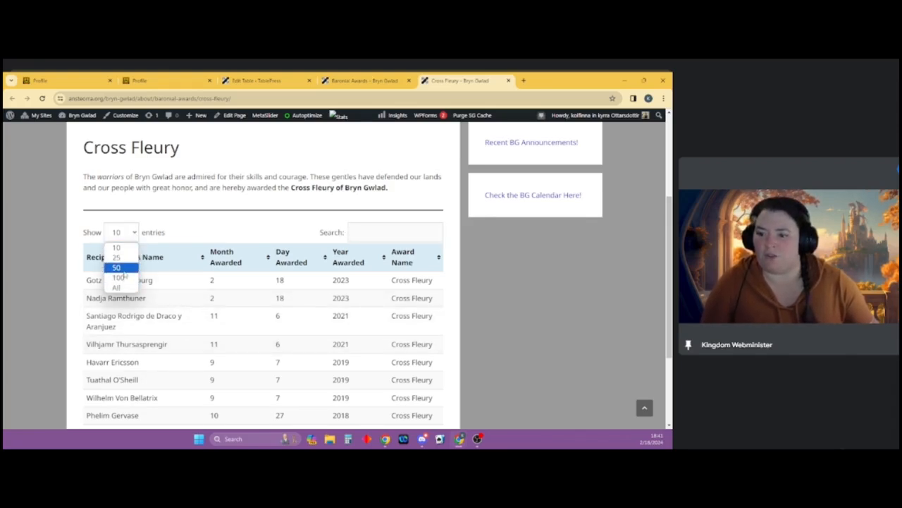
pyautogui.click(280, 222)
pyautogui.scroll(-3, 278, 221)
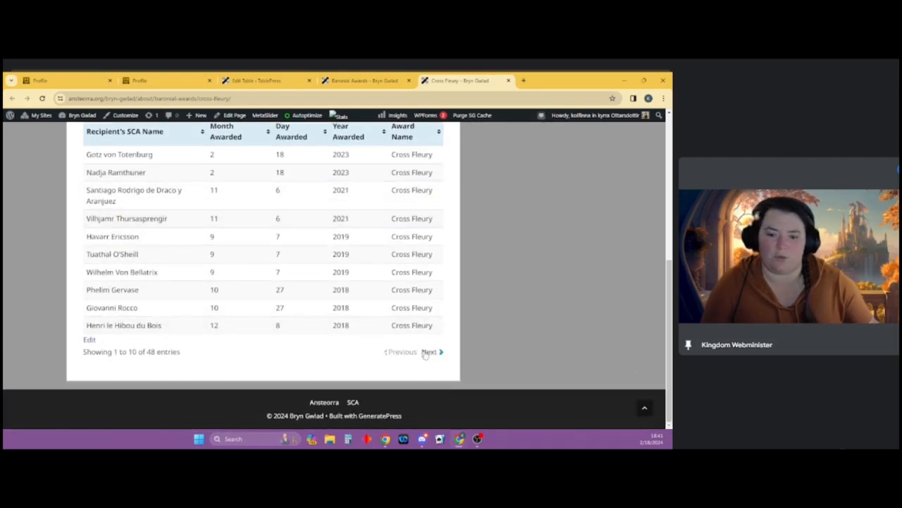
pyautogui.scroll(2, 226, 296)
pyautogui.click(131, 232)
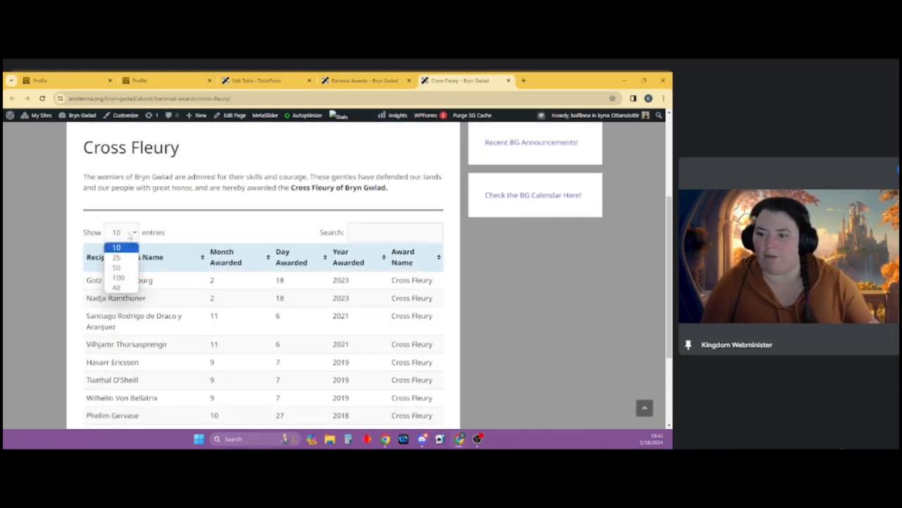
pyautogui.click(117, 288)
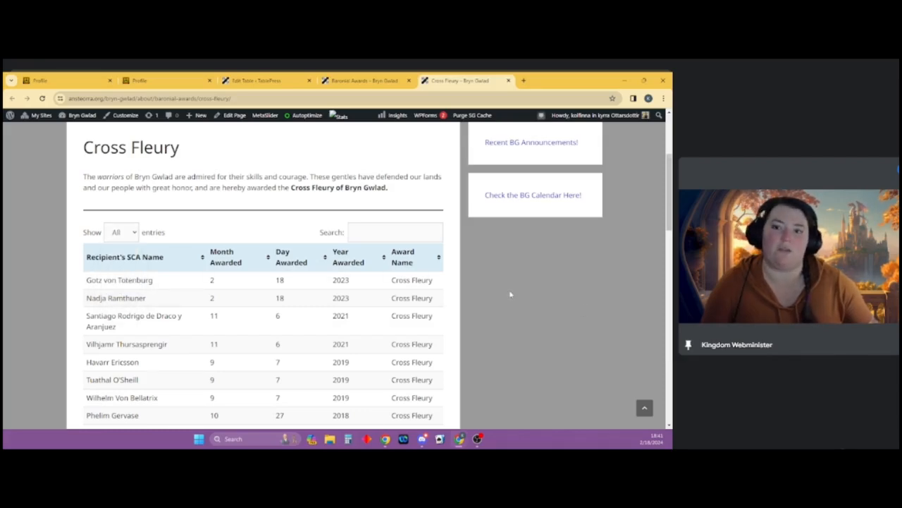
pyautogui.scroll(-15, 510, 294)
pyautogui.scroll(4, 473, 313)
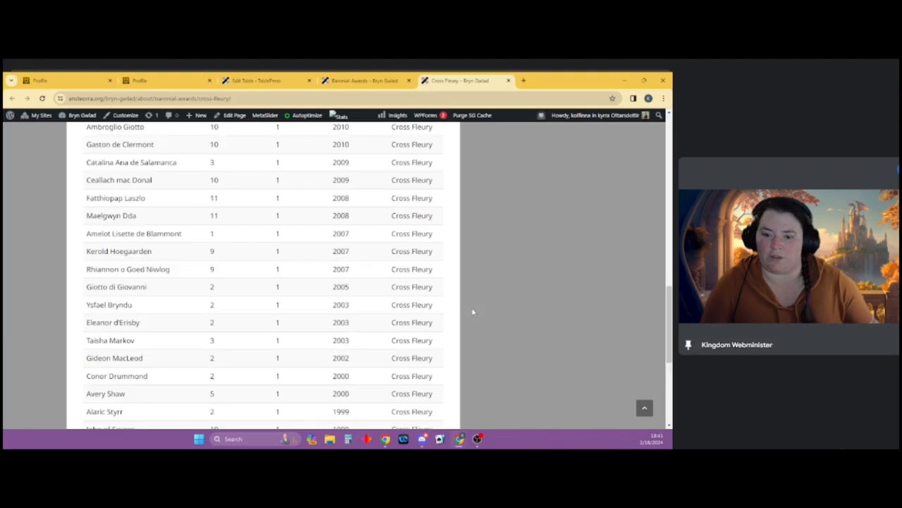
pyautogui.scroll(10, 473, 312)
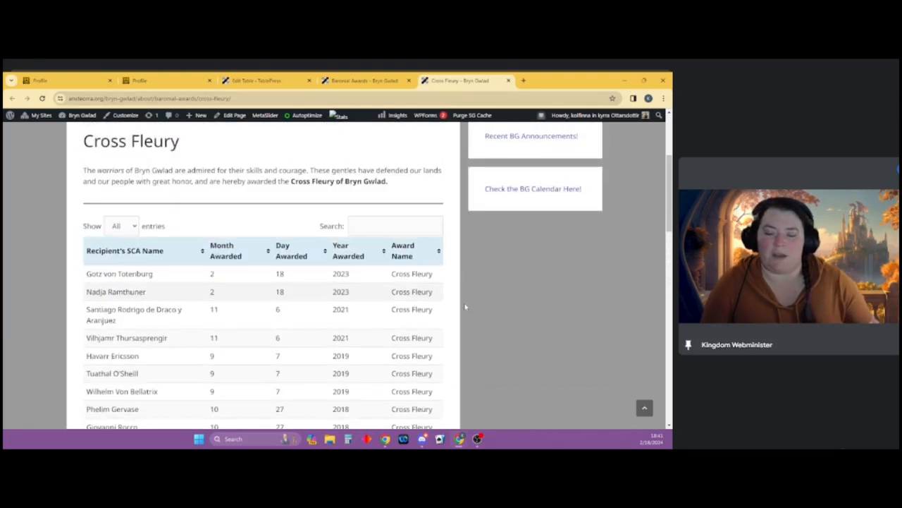
pyautogui.scroll(3, 465, 297)
# - Return to the TablePress editor for the Cross Fleury table and select its shortcode
pyautogui.click(365, 80)
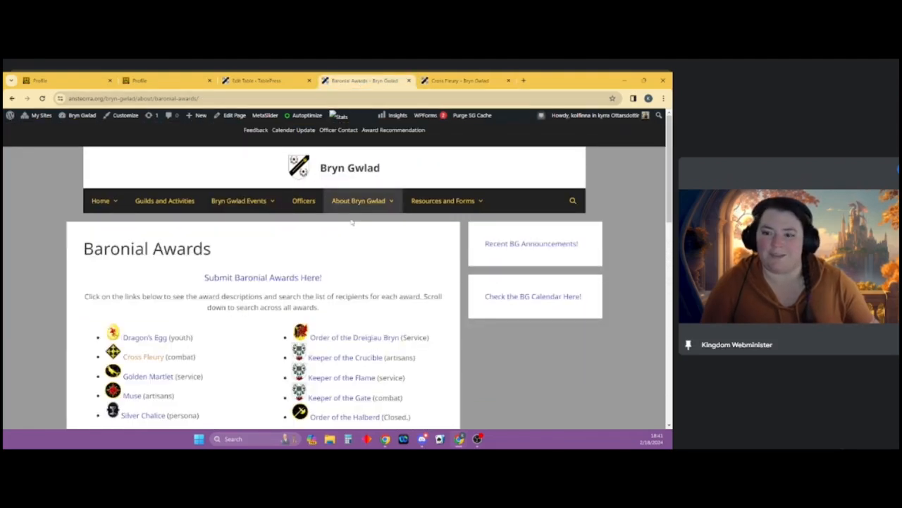
pyautogui.click(256, 80)
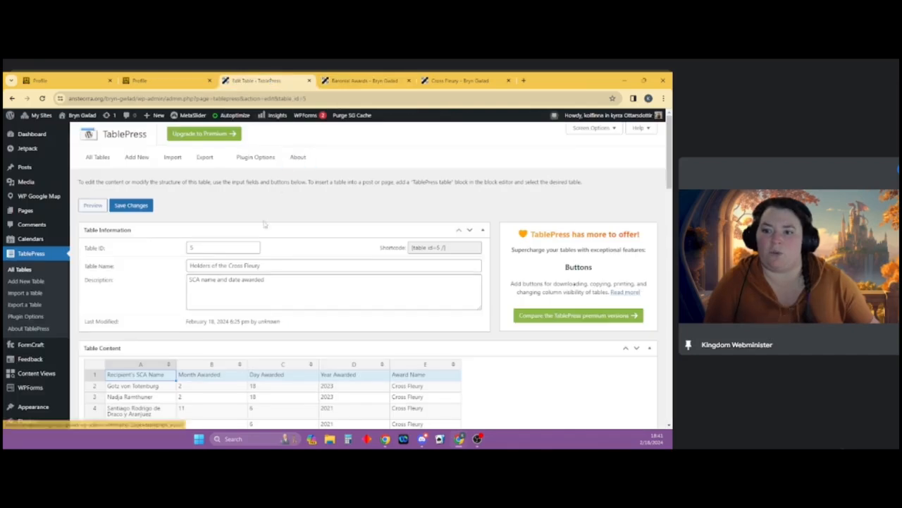
pyautogui.click(458, 248)
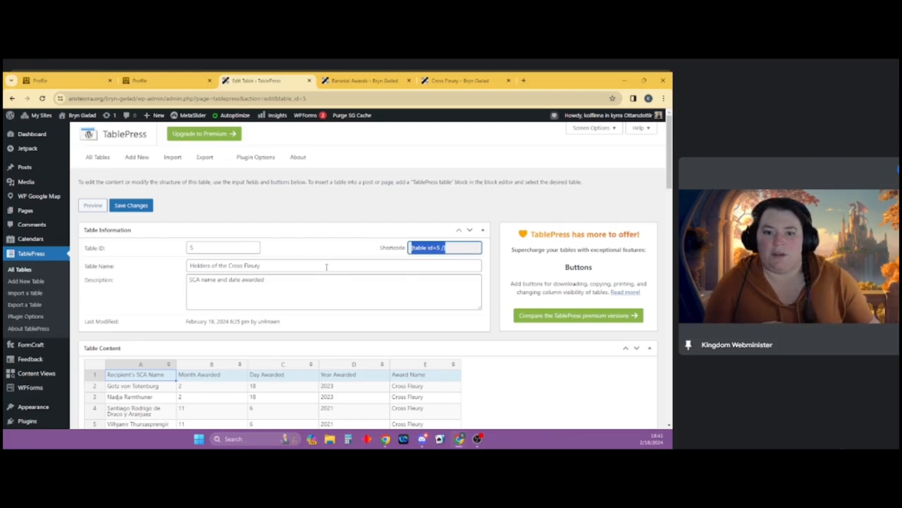
# - Open the Cross Fleury page for editing, examine its Shortcode block containing [table id=5 /], and leave the editor without saving
pyautogui.click(437, 85)
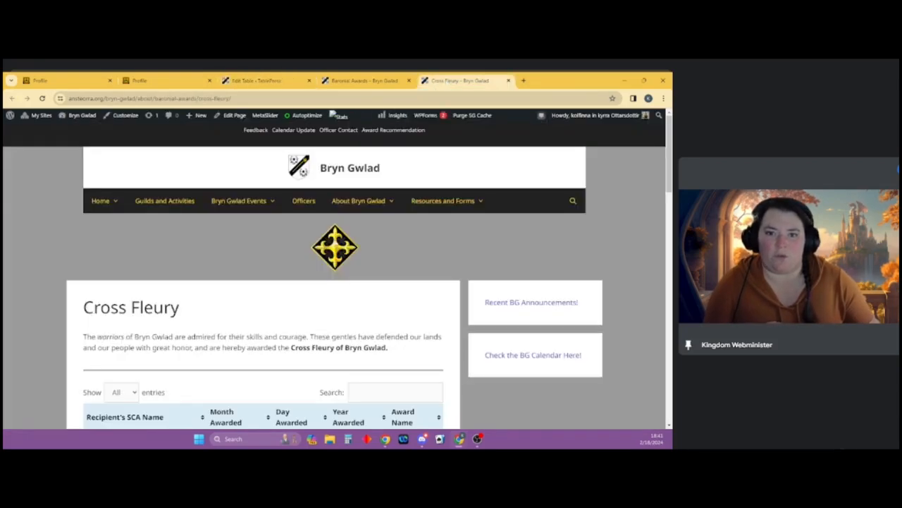
pyautogui.moveTo(240, 201)
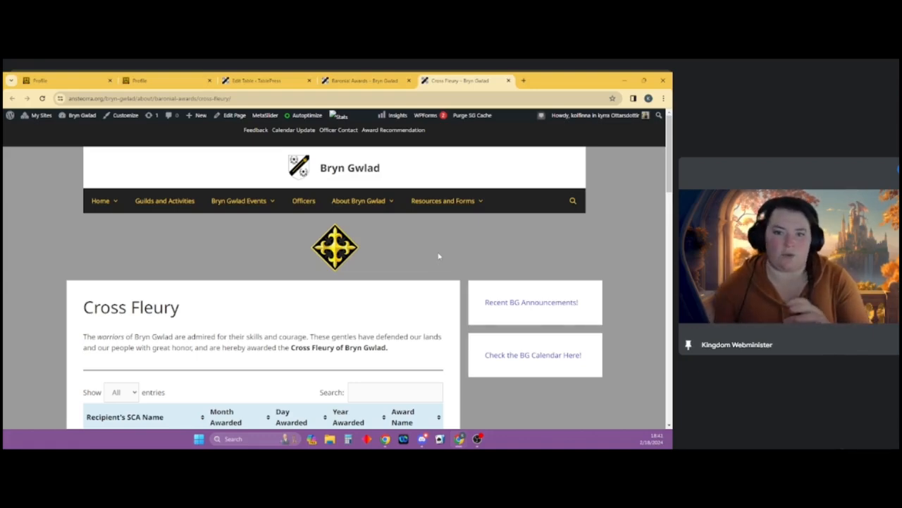
pyautogui.click(224, 115)
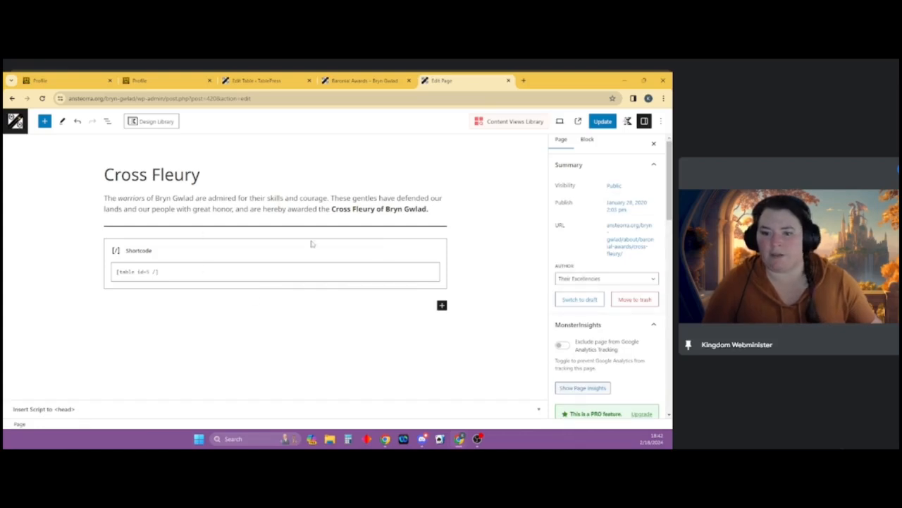
pyautogui.click(192, 248)
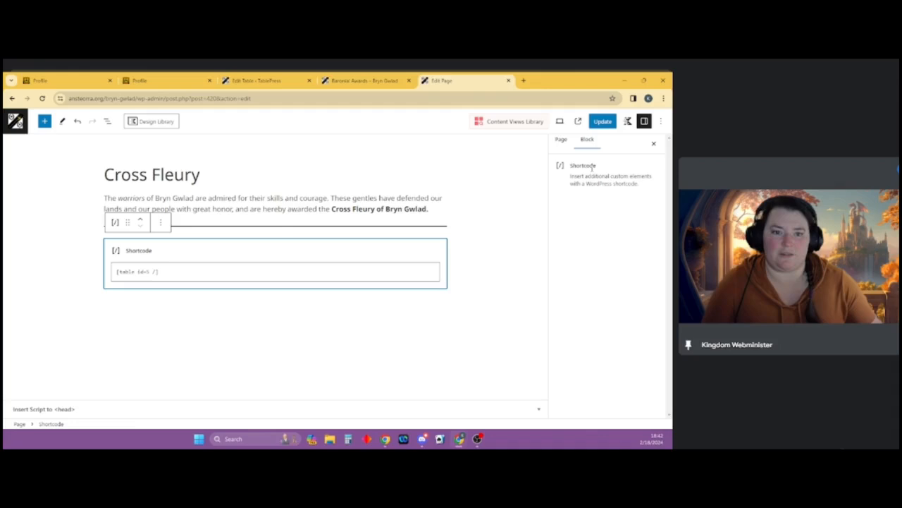
pyautogui.moveTo(175, 270); pyautogui.dragTo(114, 271)
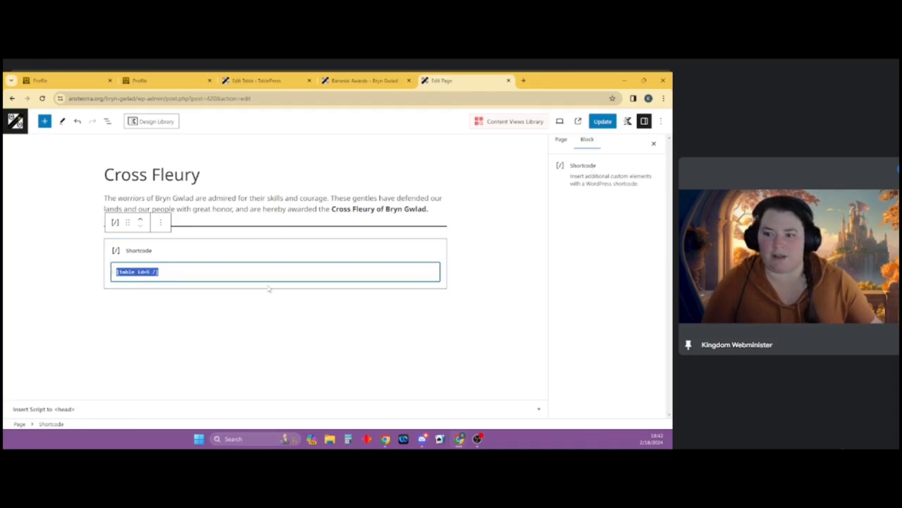
pyautogui.click(251, 215)
pyautogui.click(178, 257)
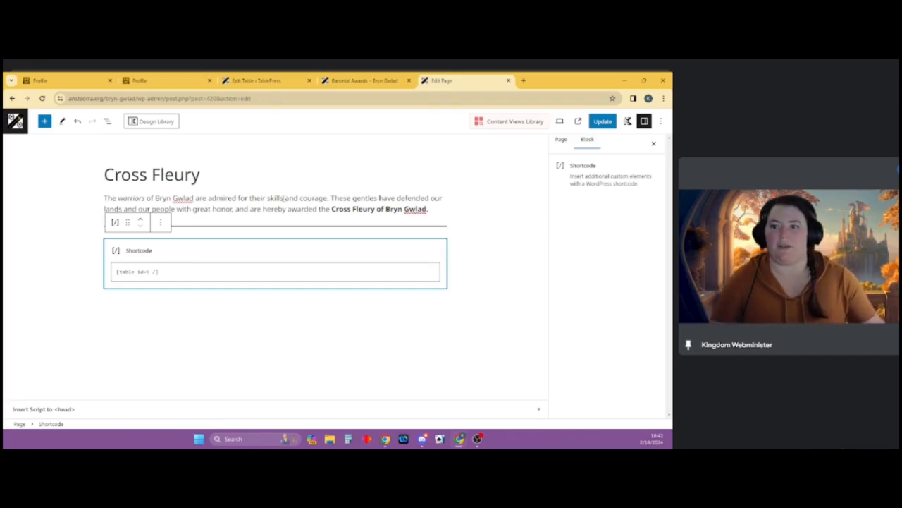
pyautogui.click(508, 81)
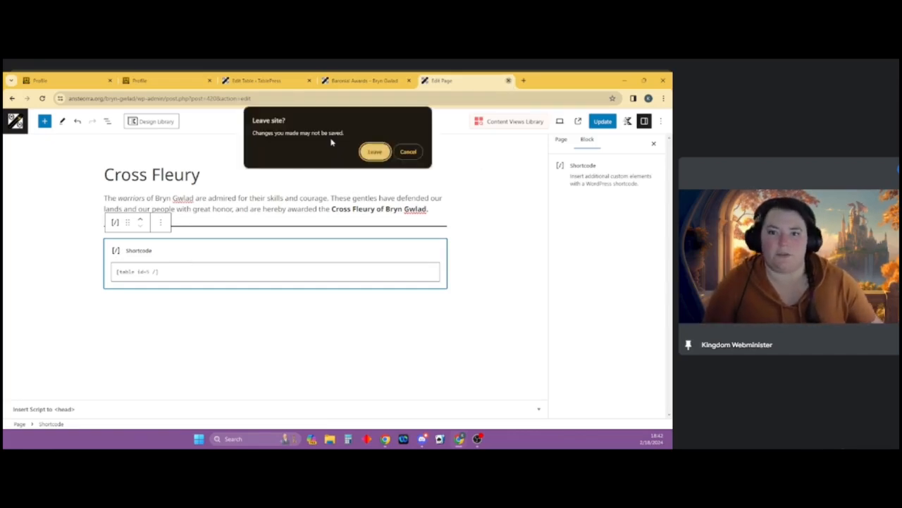
pyautogui.click(374, 151)
# - Open TablePress's table import page, compare the File Upload and URL sources, and set the import source to URL
pyautogui.click(269, 81)
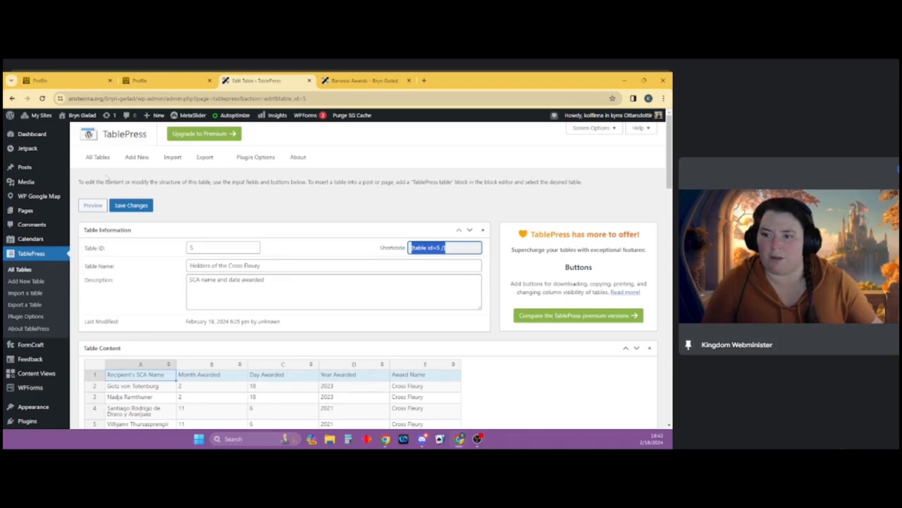
pyautogui.click(173, 157)
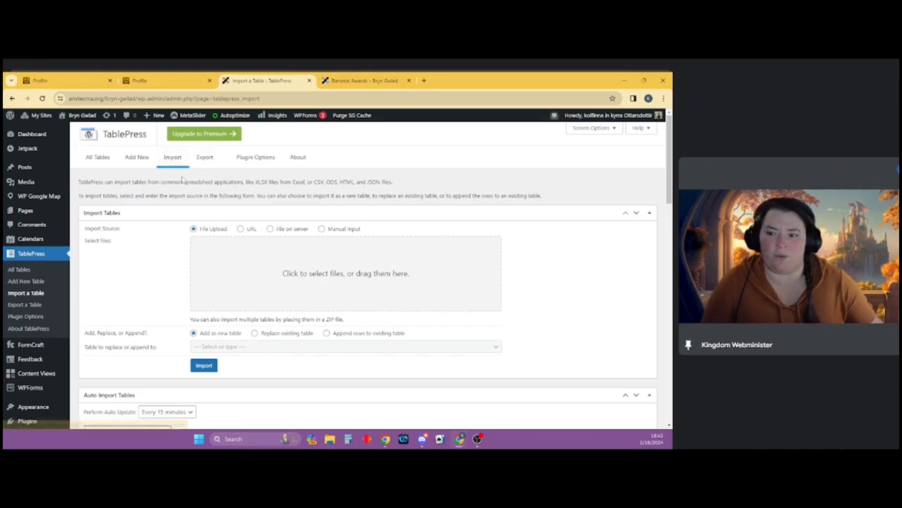
pyautogui.click(240, 230)
pyautogui.click(273, 240)
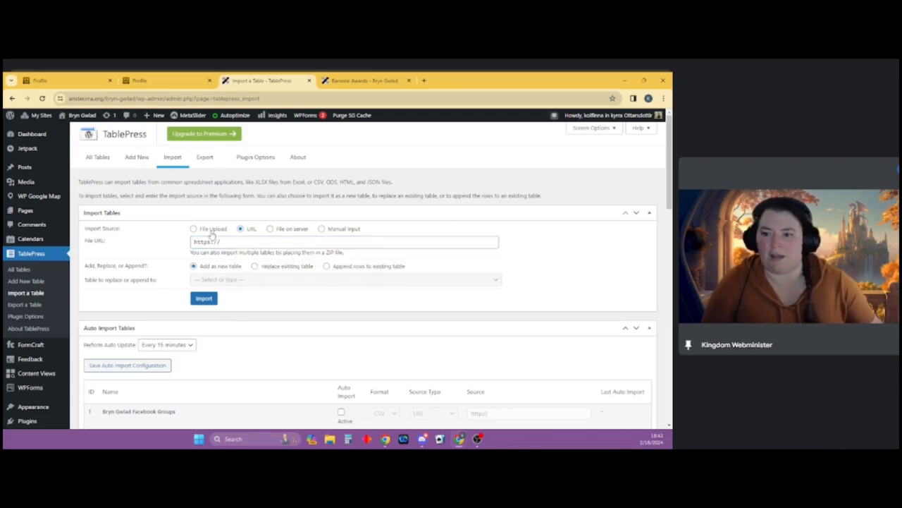
pyautogui.click(194, 229)
pyautogui.click(241, 229)
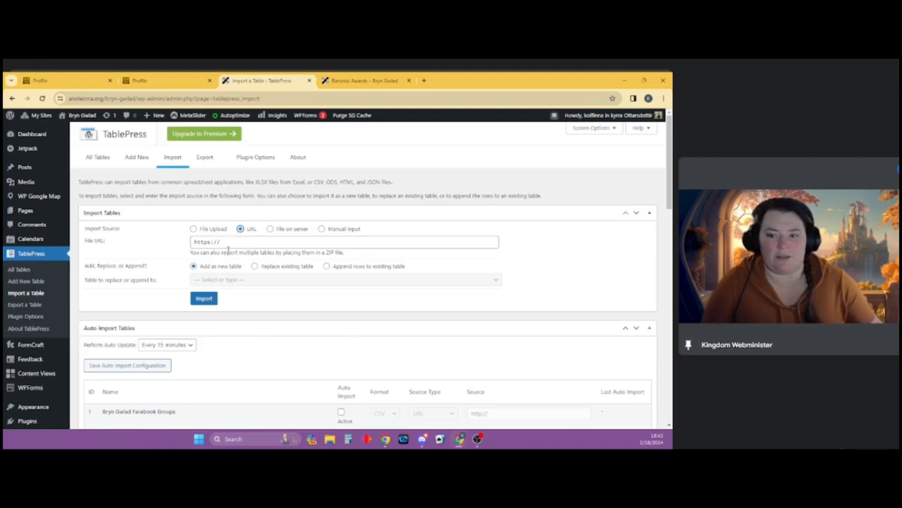
# - Look through the Auto Import Tables list, examining each table's active state, format, source type and source
pyautogui.scroll(-2, 586, 283)
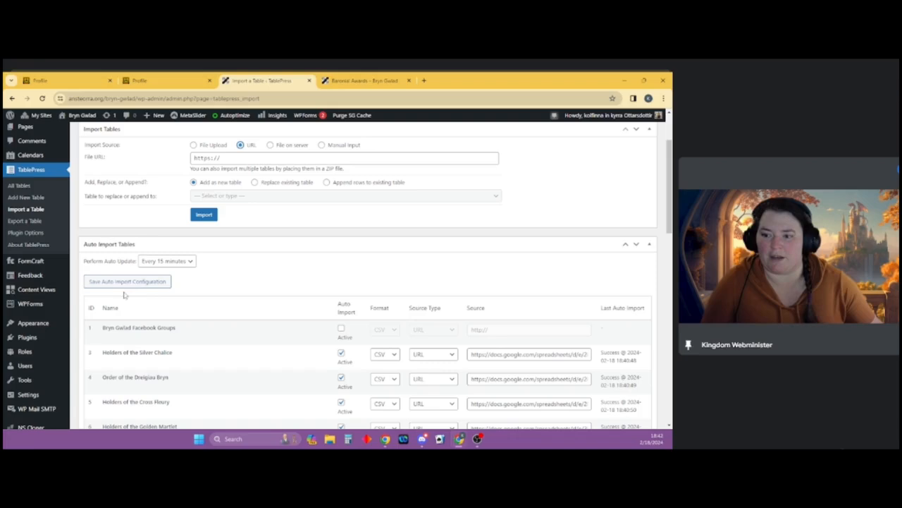
pyautogui.scroll(-4, 254, 293)
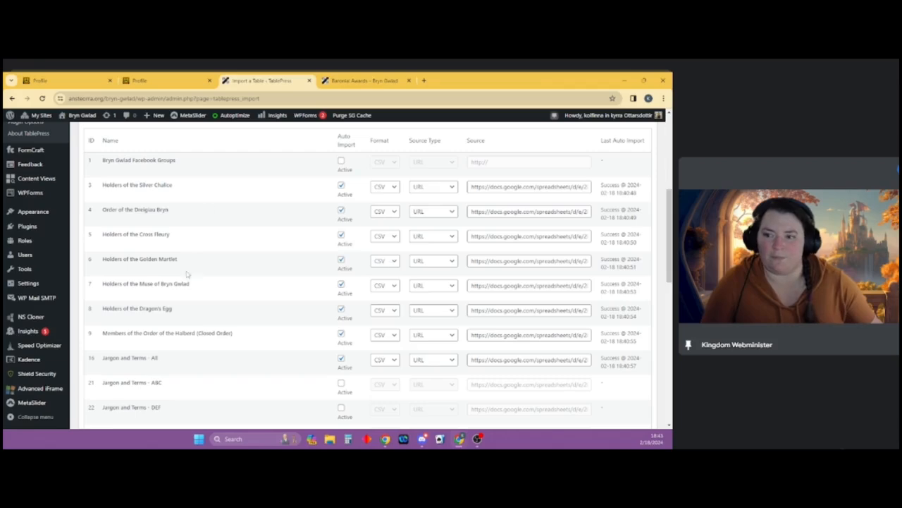
# - Set the auto-update interval for the auto-imported tables to Once Daily
pyautogui.scroll(2, 190, 270)
pyautogui.click(189, 178)
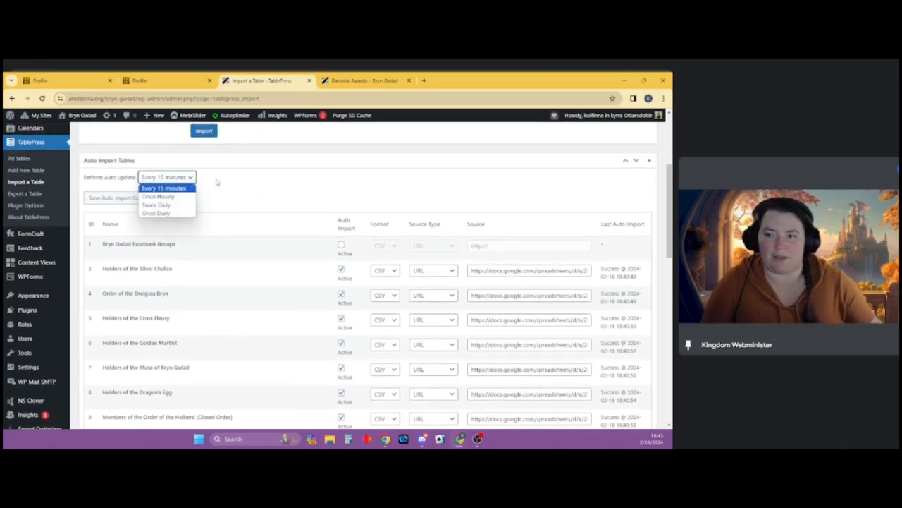
pyautogui.click(175, 214)
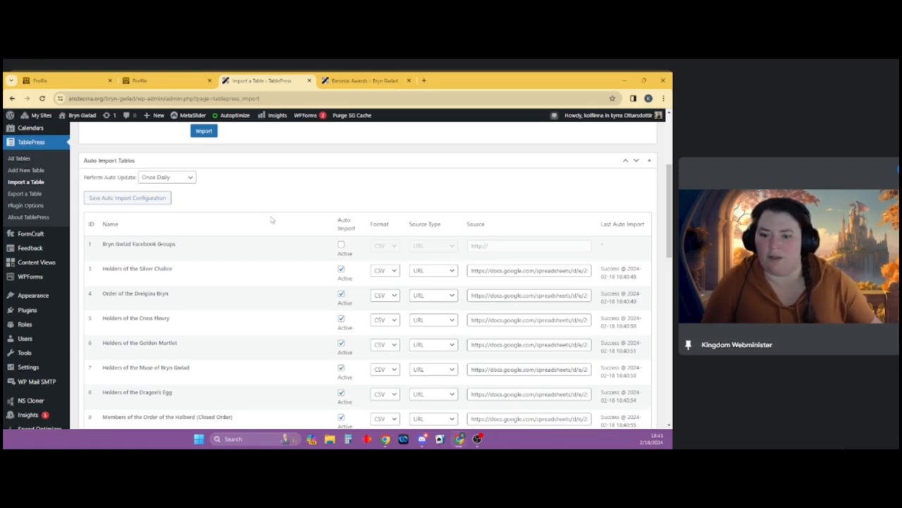
# - Examine the auto import format choices, source type and source URL of the Holders of the Cross Fleury table
pyautogui.scroll(-2, 296, 240)
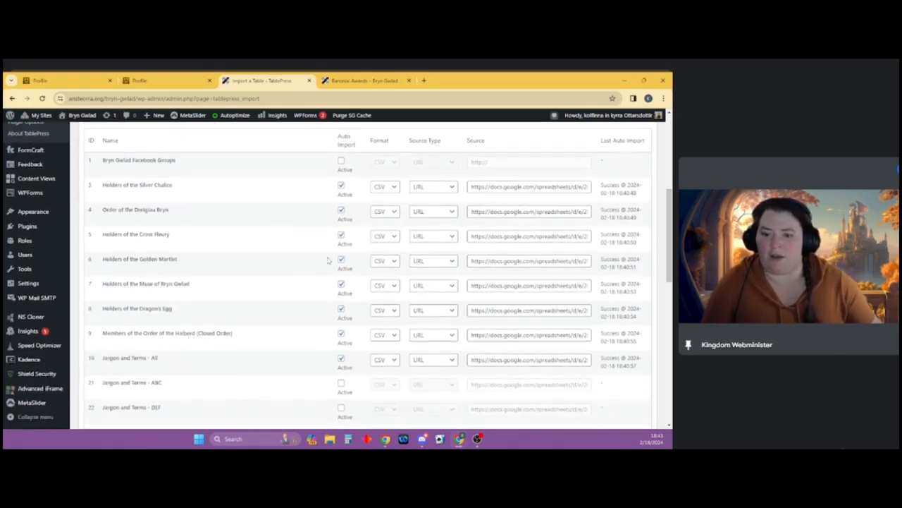
pyautogui.click(392, 237)
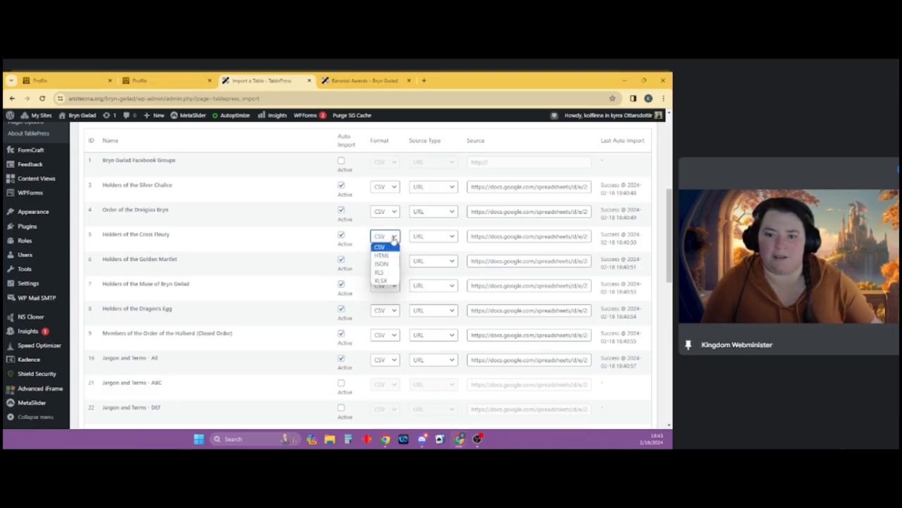
pyautogui.click(394, 237)
pyautogui.click(451, 238)
pyautogui.click(451, 240)
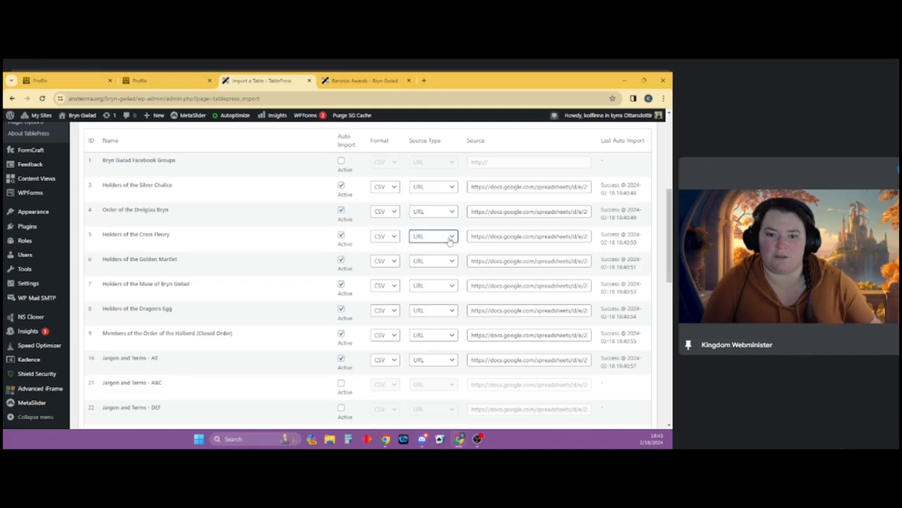
pyautogui.click(499, 237)
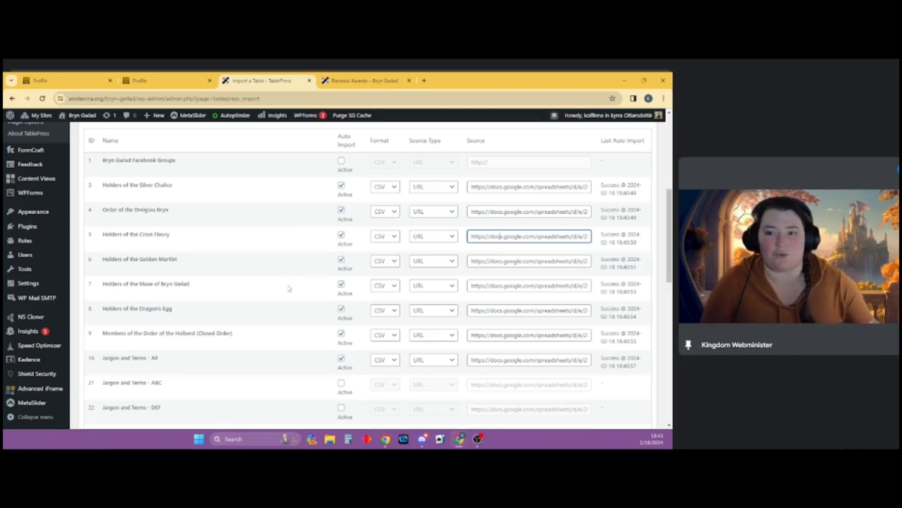
pyautogui.scroll(5, 289, 300)
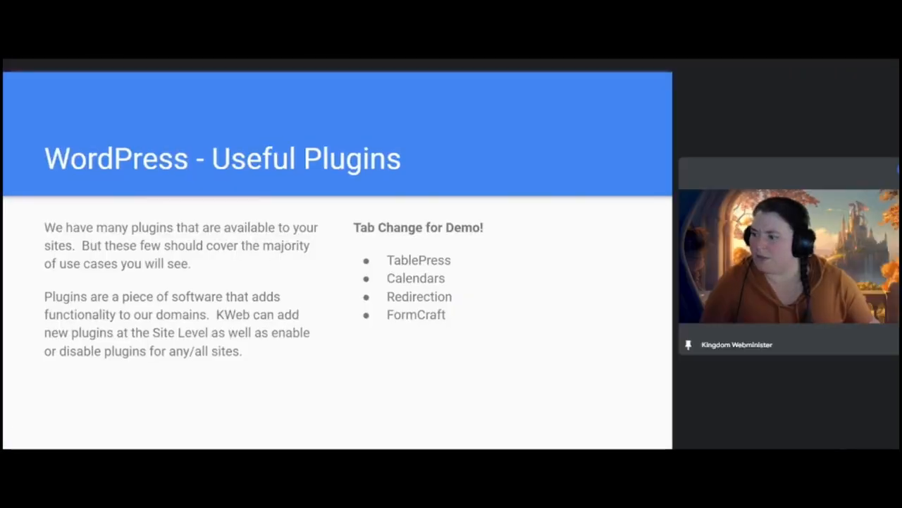
# - Switch from the slides back to the WordPress admin and open BG Calendar of Activities from the Calendars list for editing
pyautogui.hotkey('alt', 'Tab')
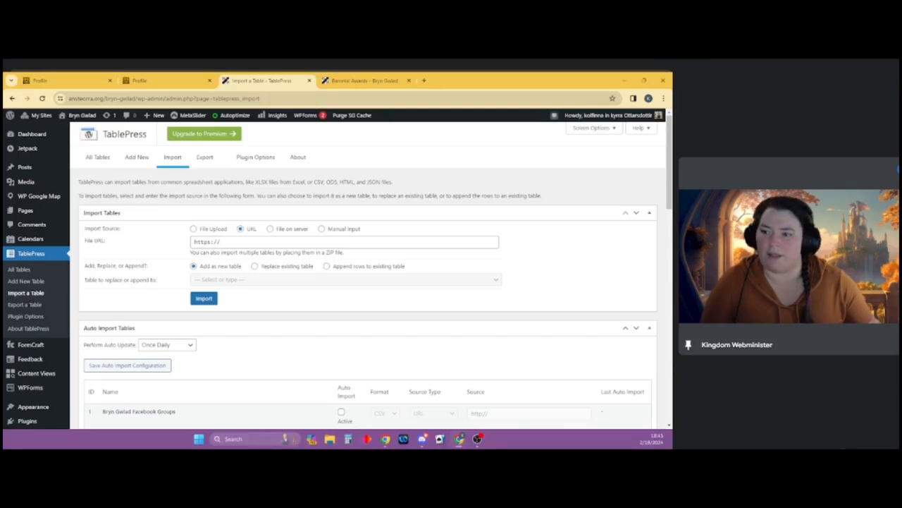
pyautogui.click(33, 239)
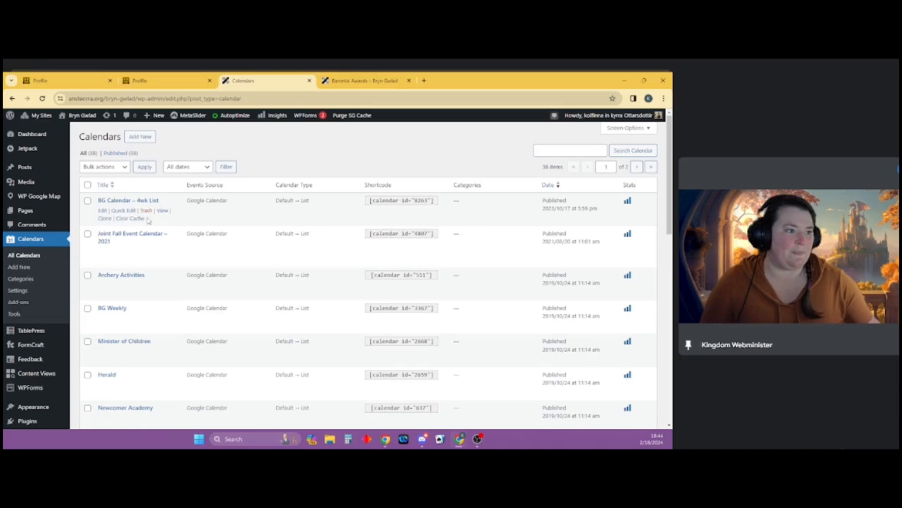
pyautogui.scroll(-5, 184, 310)
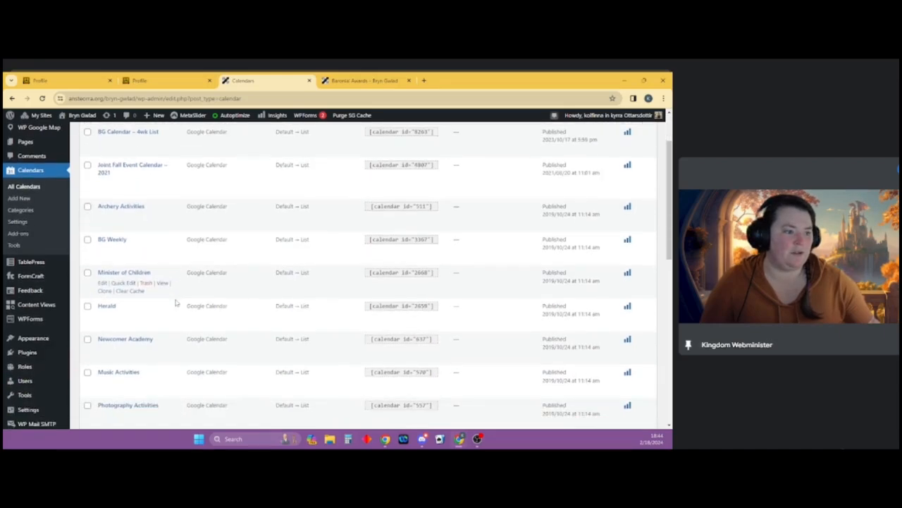
pyautogui.scroll(-4, 176, 304)
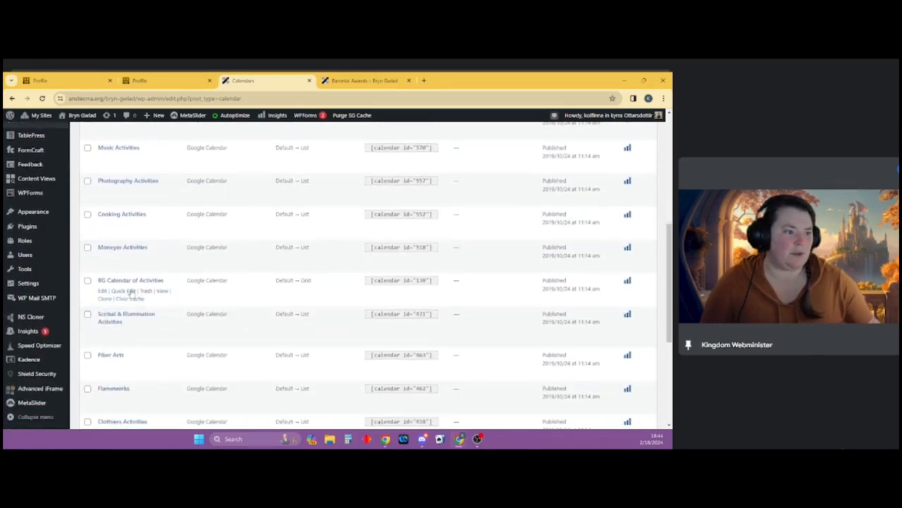
pyautogui.click(102, 291)
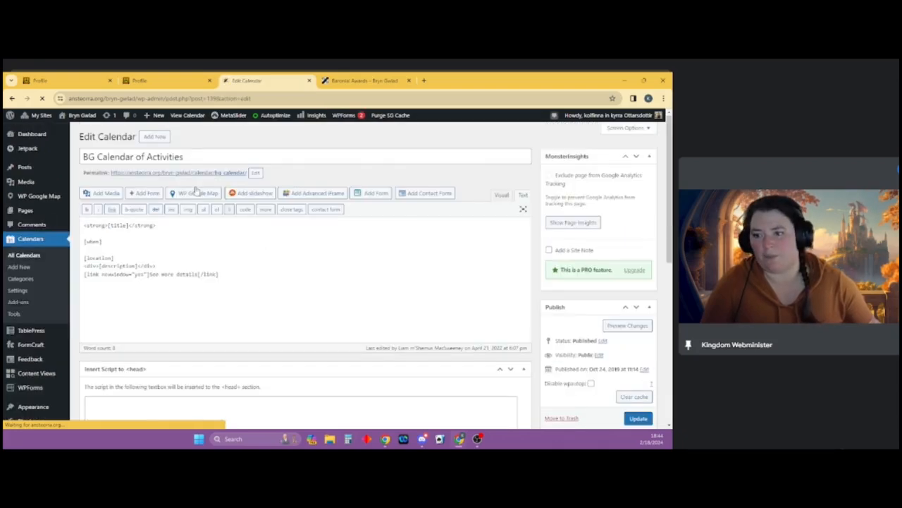
# - Examine the calendar's permalink and highlight the whole event template in its content editor
pyautogui.moveTo(106, 172); pyautogui.dragTo(324, 179)
pyautogui.click(326, 179)
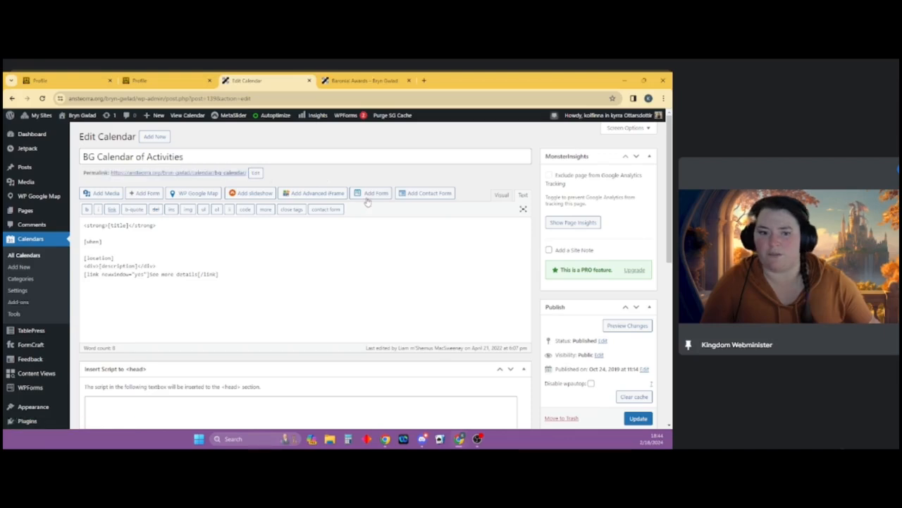
pyautogui.moveTo(258, 277); pyautogui.dragTo(83, 225)
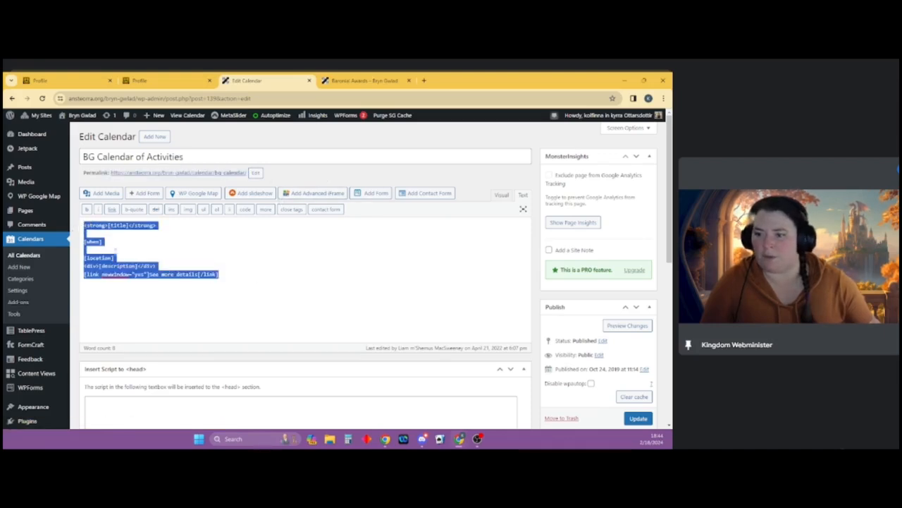
pyautogui.click(285, 265)
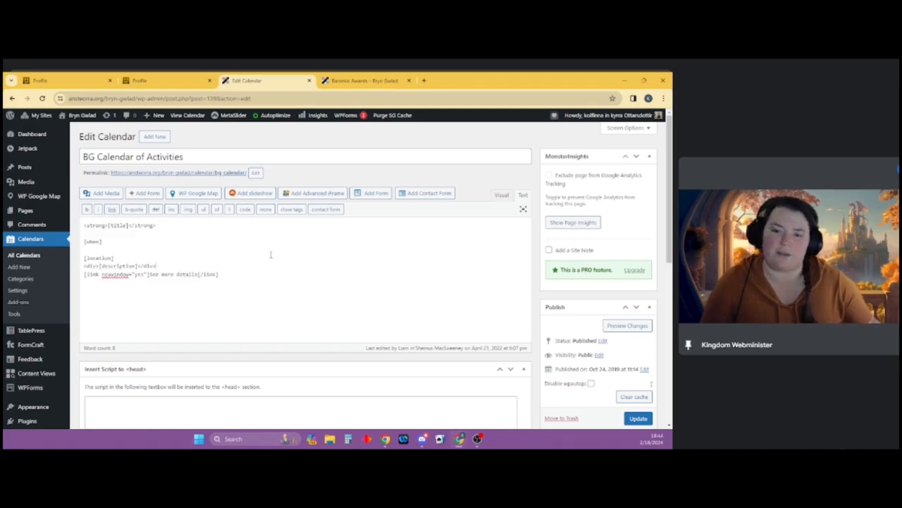
# - Examine the [title], [when], [location] and [description] tags in the calendar's event template one by one
pyautogui.tripleClick(95, 241)
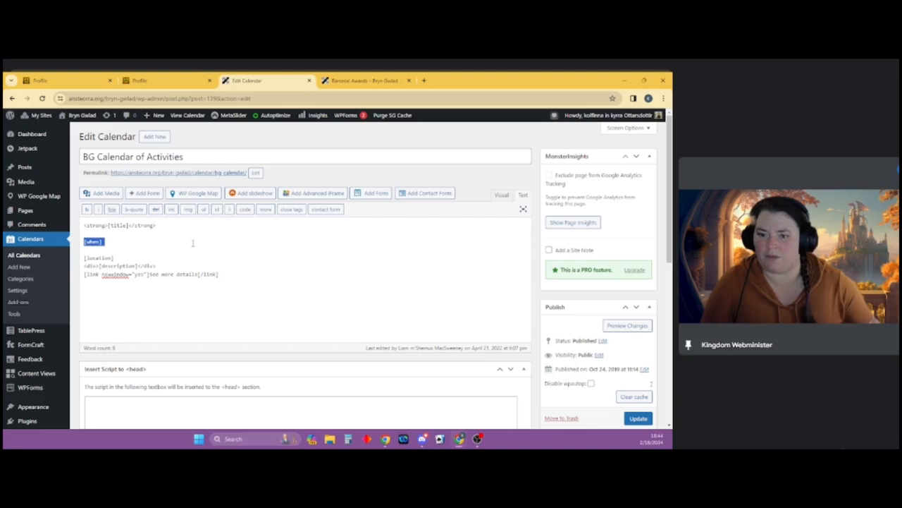
pyautogui.click(108, 241)
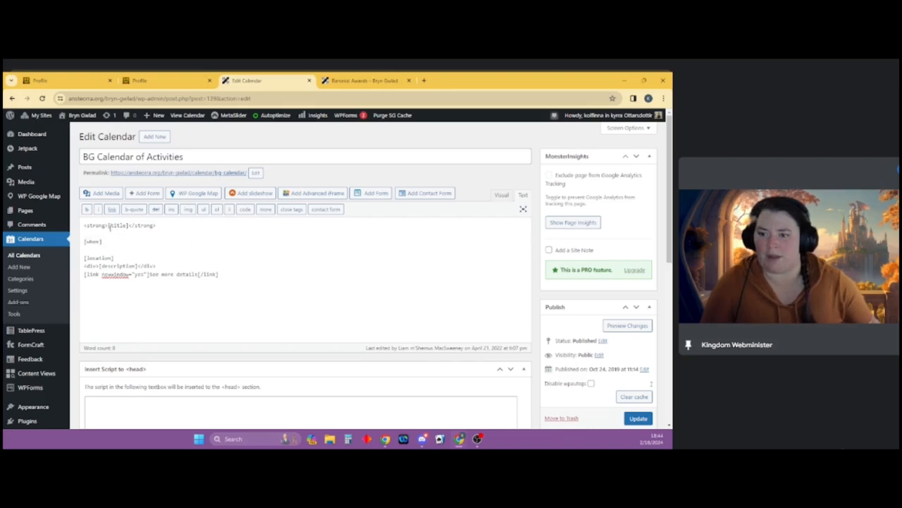
pyautogui.doubleClick(117, 225)
pyautogui.tripleClick(97, 241)
pyautogui.doubleClick(98, 241)
pyautogui.doubleClick(98, 257)
pyautogui.tripleClick(99, 257)
pyautogui.click(128, 271)
pyautogui.doubleClick(129, 267)
pyautogui.tripleClick(129, 267)
pyautogui.click(295, 256)
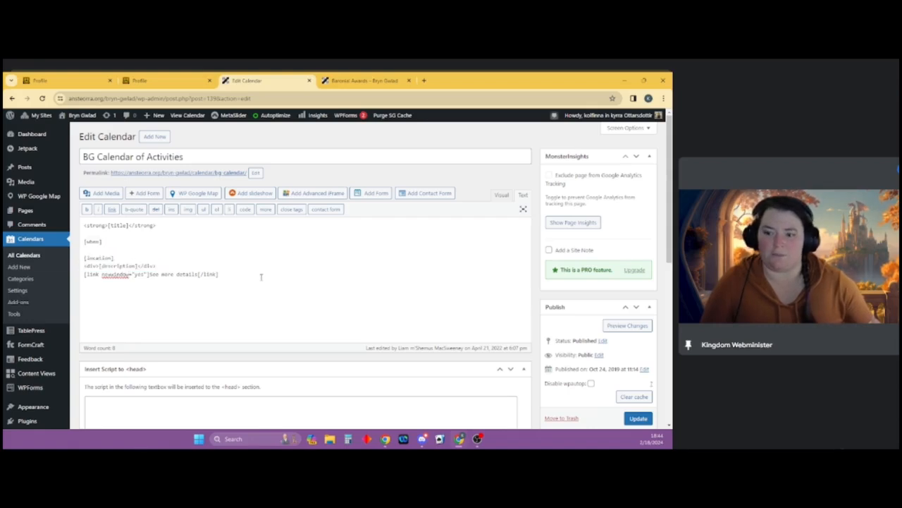
# - Review the calendar's event settings and select its shortcode, [calendar id="139"]
pyautogui.scroll(-4, 358, 294)
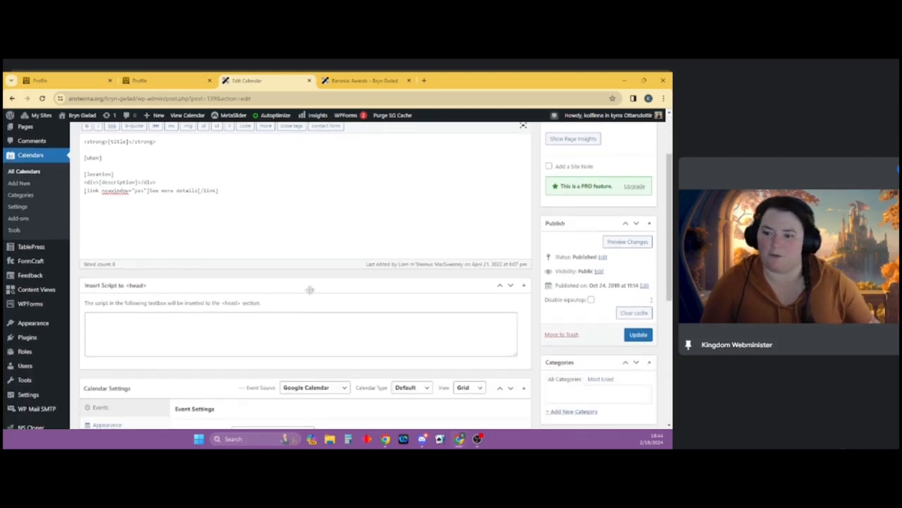
pyautogui.scroll(-3, 317, 299)
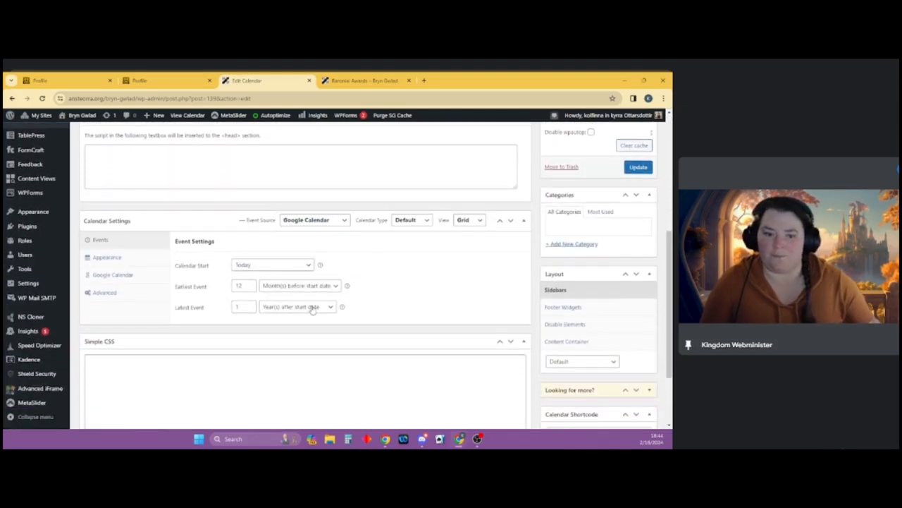
pyautogui.scroll(-3, 209, 346)
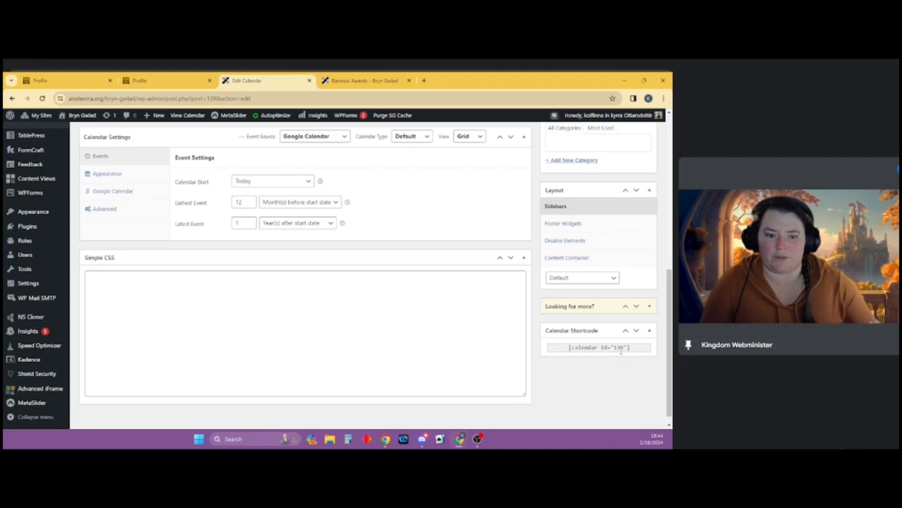
pyautogui.click(630, 348)
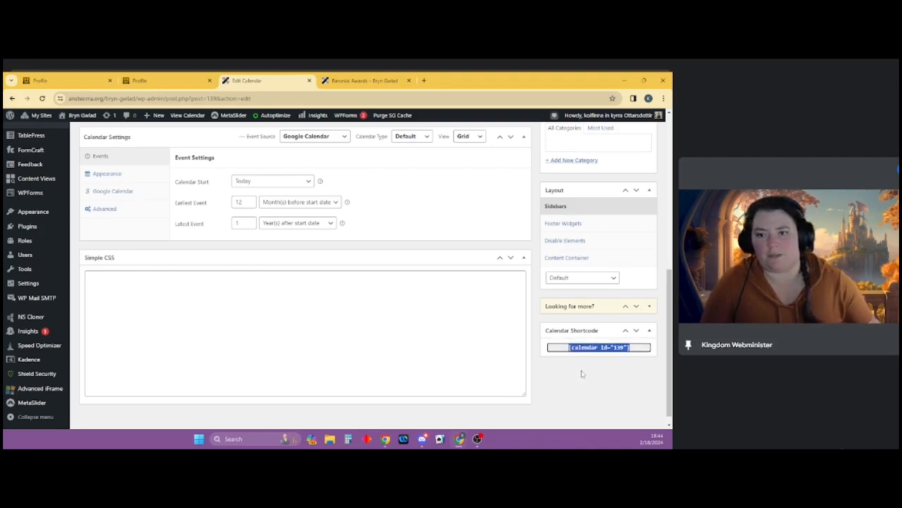
# - Open the calendar's Google Calendar settings and select the Calendar ID
pyautogui.scroll(1, 458, 358)
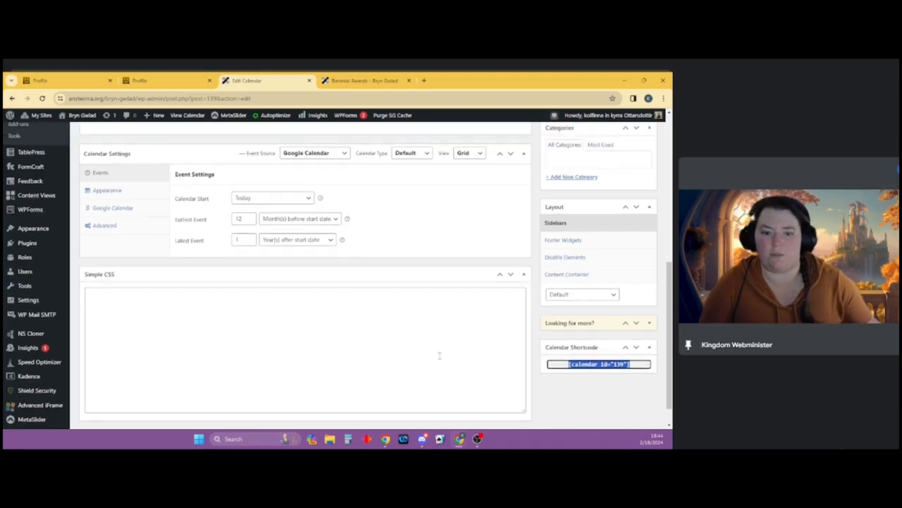
pyautogui.scroll(2, 458, 358)
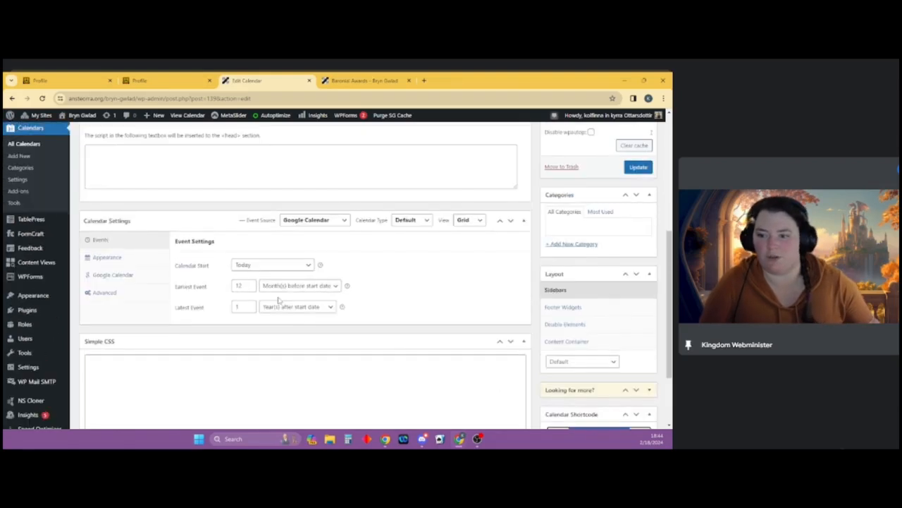
pyautogui.click(117, 275)
pyautogui.click(346, 264)
pyautogui.moveTo(346, 263); pyautogui.dragTo(226, 265)
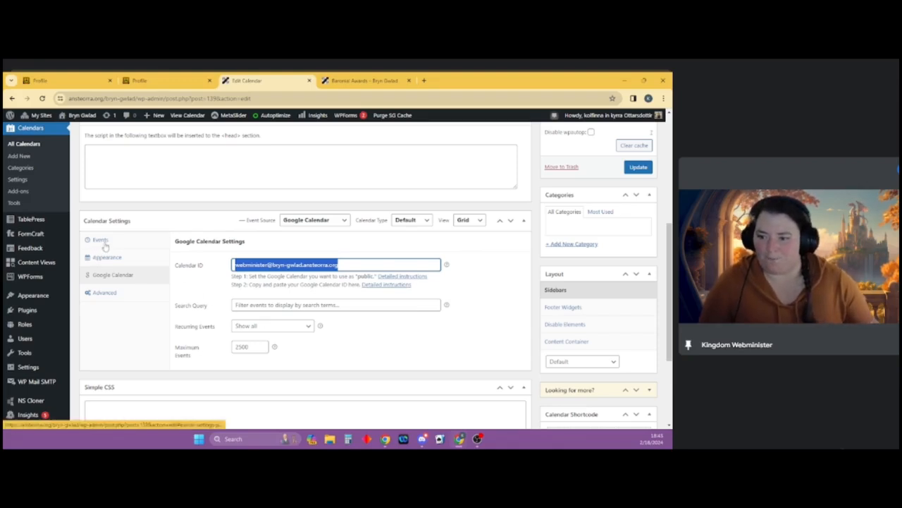
# - Look through the calendar's Appearance settings, including event bubbles, theme, day colors and the no-events message
pyautogui.click(107, 257)
pyautogui.click(113, 276)
pyautogui.click(109, 257)
pyautogui.scroll(-1, 334, 329)
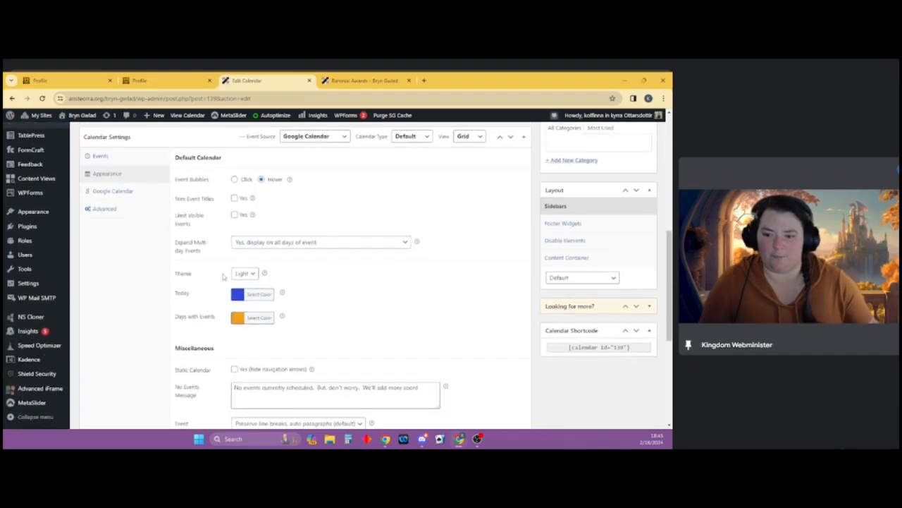
pyautogui.scroll(-2, 321, 344)
pyautogui.scroll(-3, 267, 296)
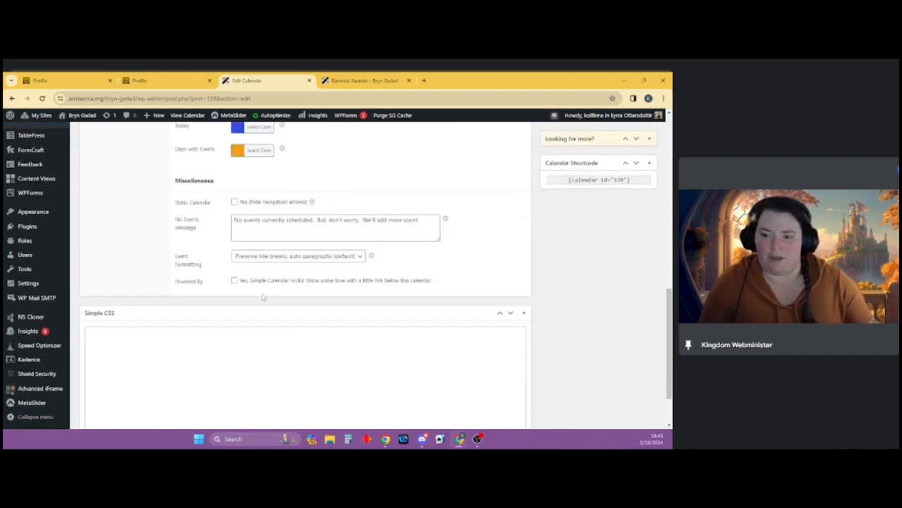
pyautogui.scroll(5, 233, 284)
# - Review the calendar's Events settings and its Advanced date, time and cache refresh settings
pyautogui.click(112, 159)
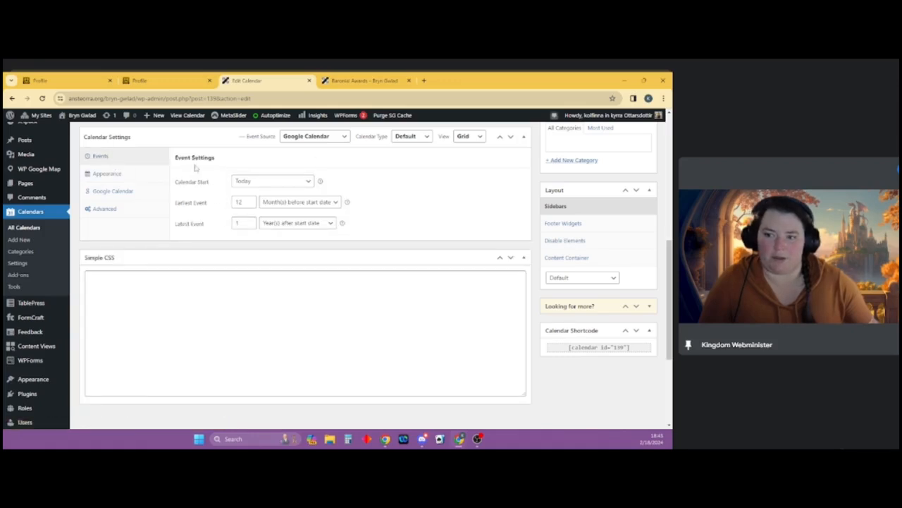
pyautogui.click(105, 208)
pyautogui.scroll(-1, 286, 331)
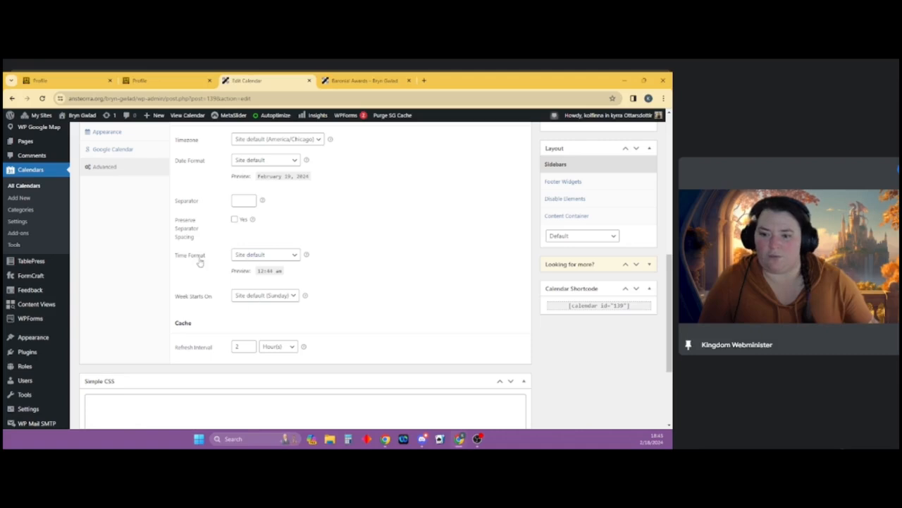
pyautogui.scroll(1, 356, 267)
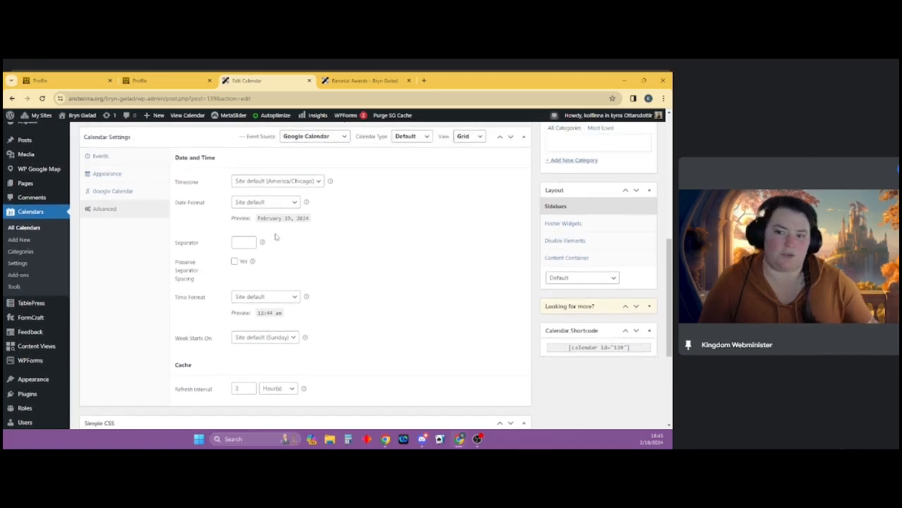
pyautogui.scroll(2, 379, 249)
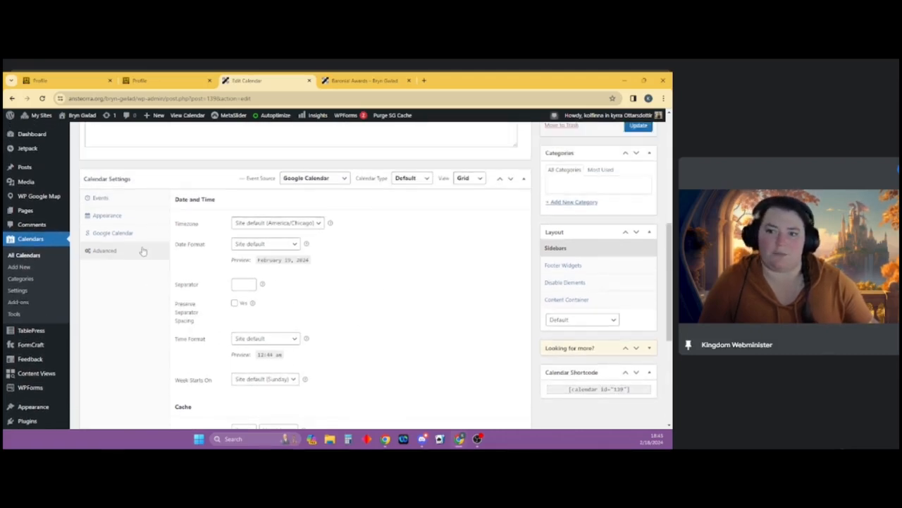
pyautogui.scroll(-5, 388, 278)
pyautogui.scroll(10, 425, 307)
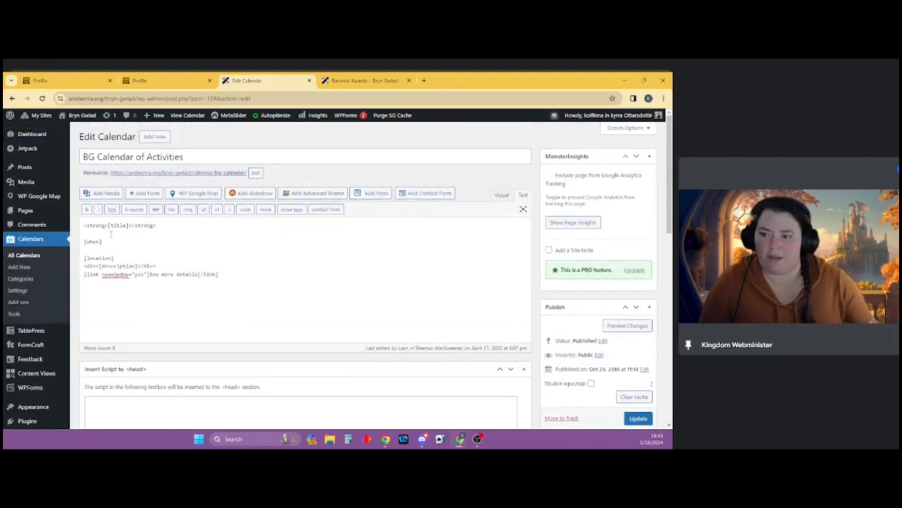
# - Return to the list of all calendars and look through its entries
pyautogui.click(27, 255)
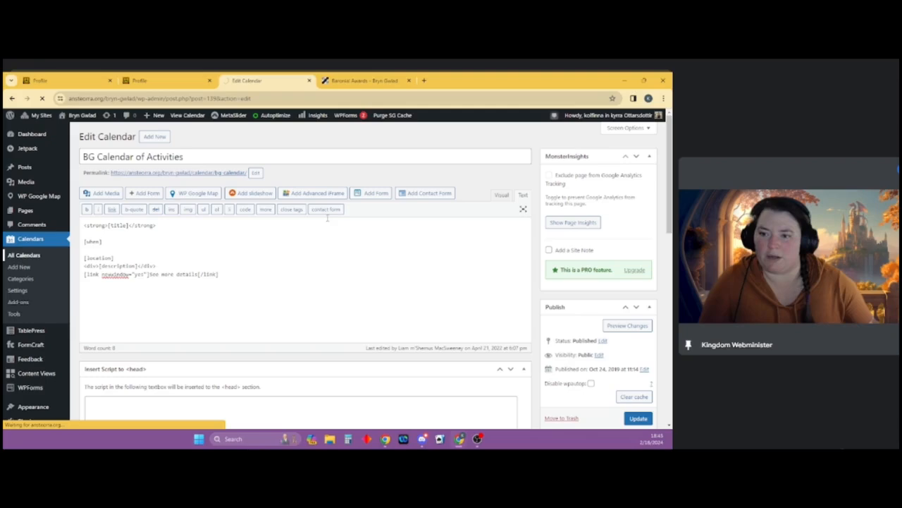
pyautogui.scroll(-3, 268, 280)
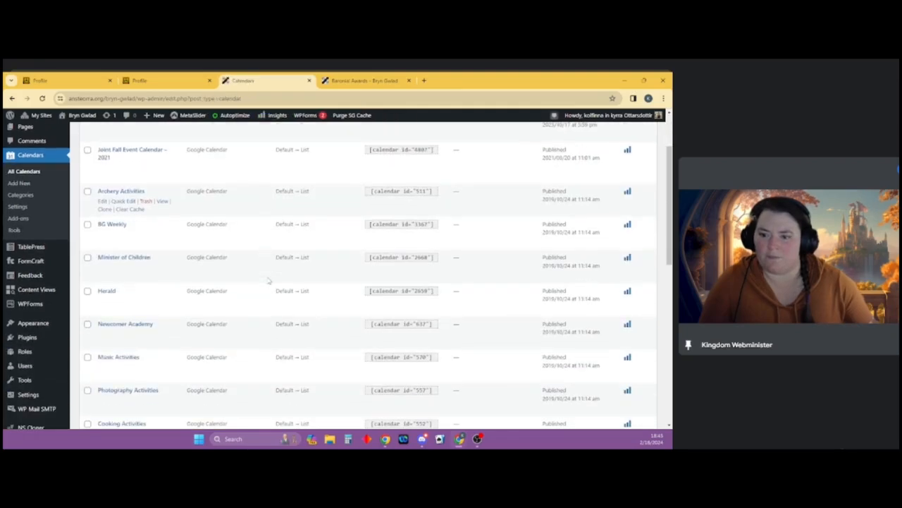
pyautogui.scroll(-10, 268, 280)
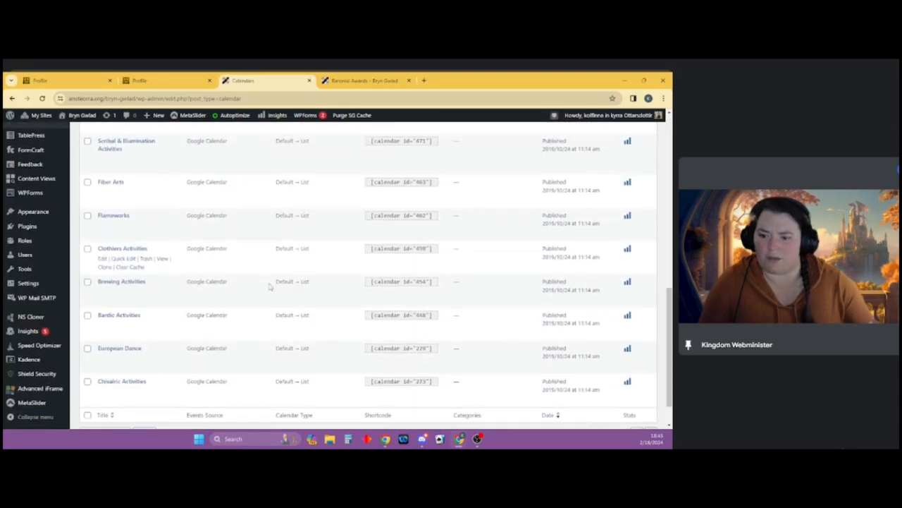
pyautogui.scroll(10, 258, 298)
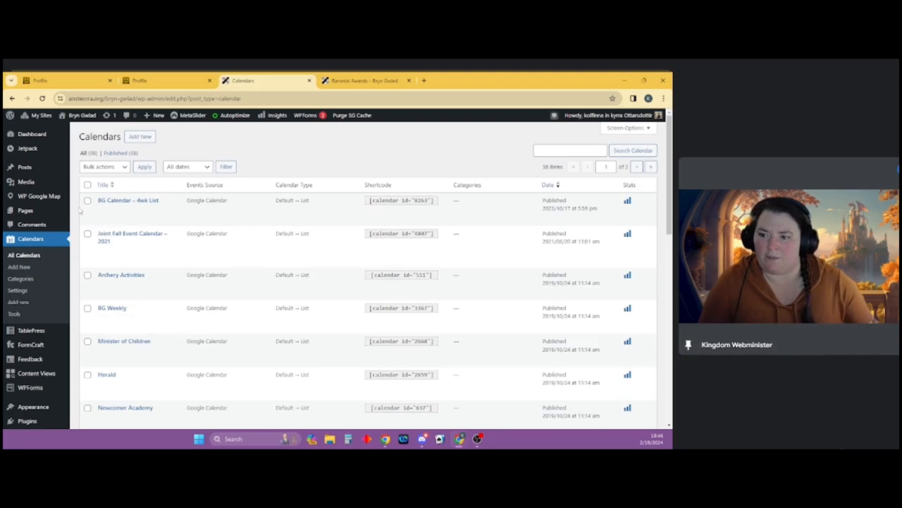
# - Open the BG Calendar – 4wk List calendar for editing and set its event source to Grouped Calendar with manual selection
pyautogui.click(102, 211)
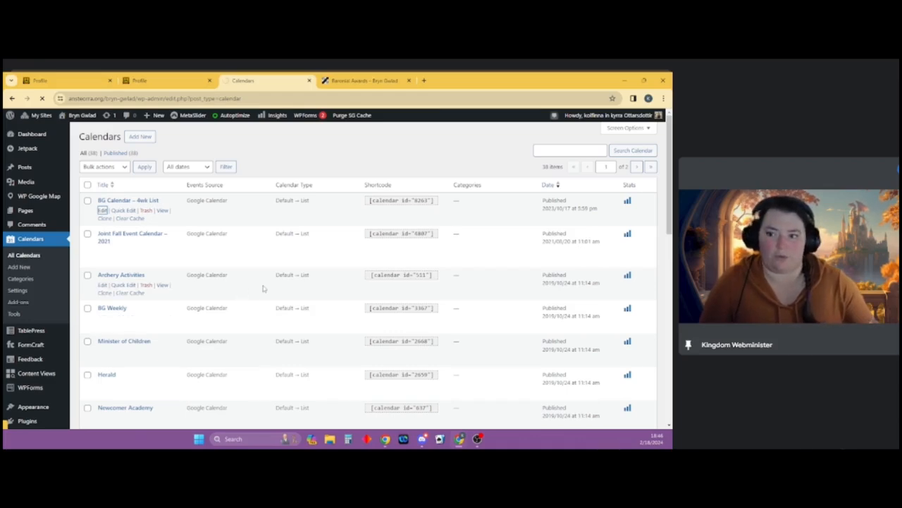
pyautogui.scroll(-3, 337, 318)
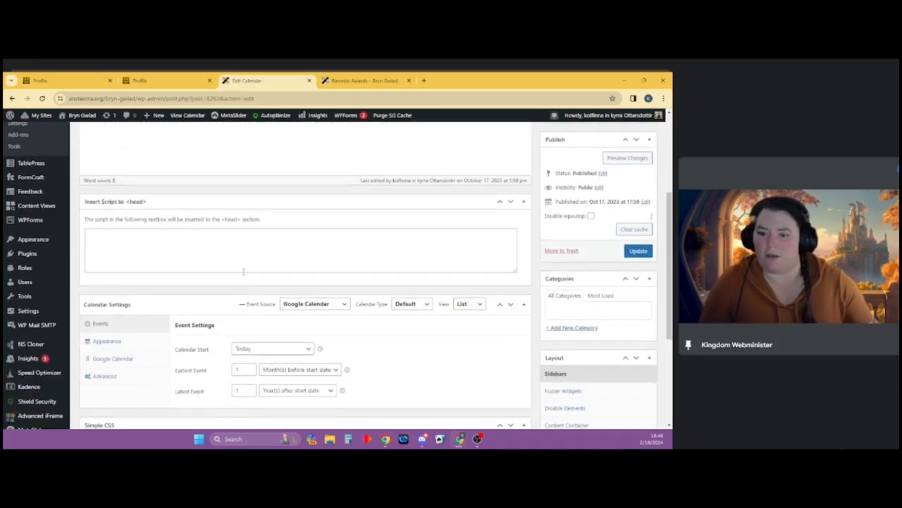
pyautogui.click(330, 306)
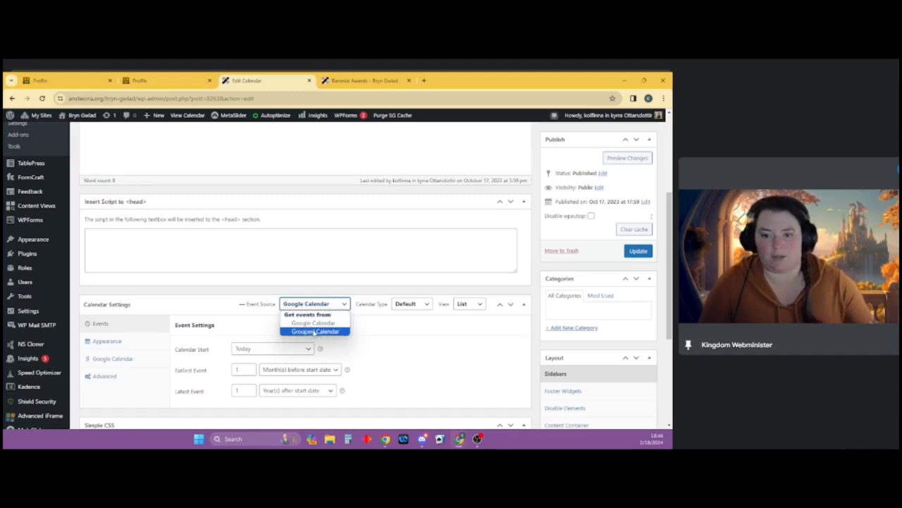
pyautogui.click(315, 332)
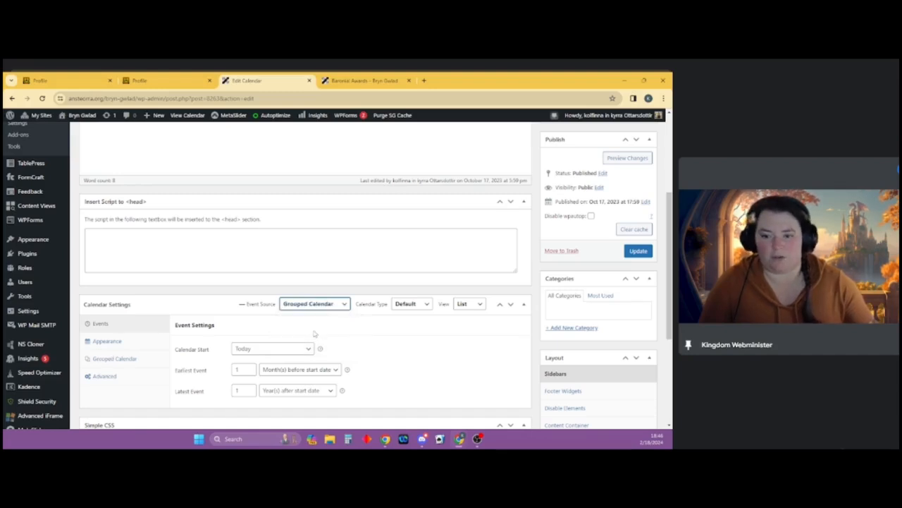
pyautogui.click(114, 360)
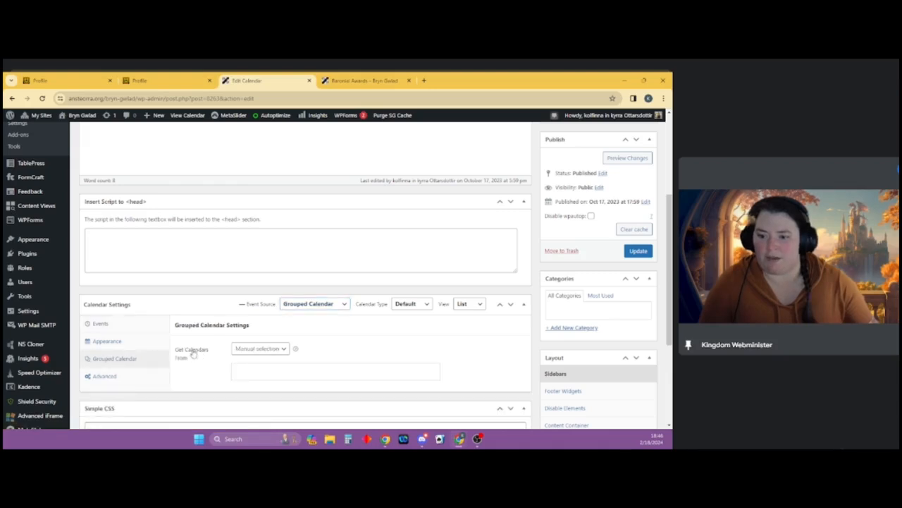
pyautogui.click(250, 348)
pyautogui.click(276, 360)
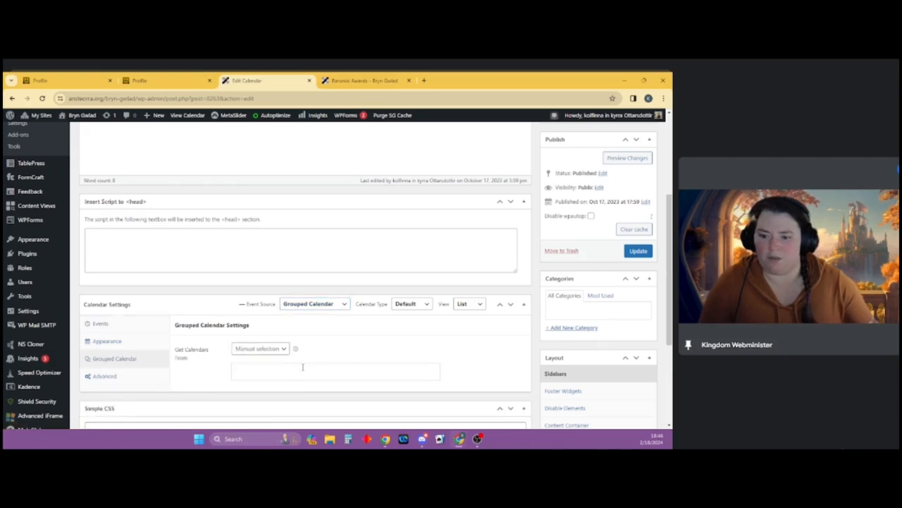
# - Try adding the European Dance calendar to the grouped calendar selection, then remove it again
pyautogui.click(303, 368)
pyautogui.scroll(-5, 299, 335)
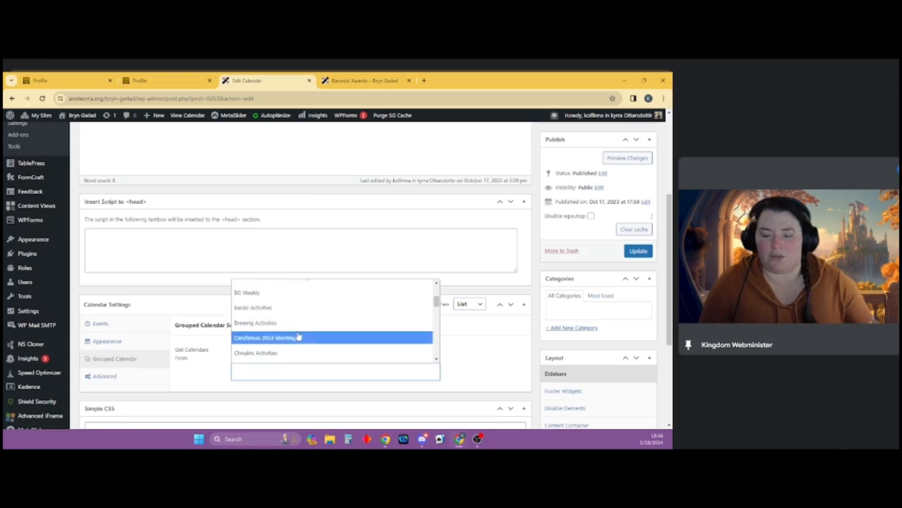
pyautogui.scroll(-3, 294, 334)
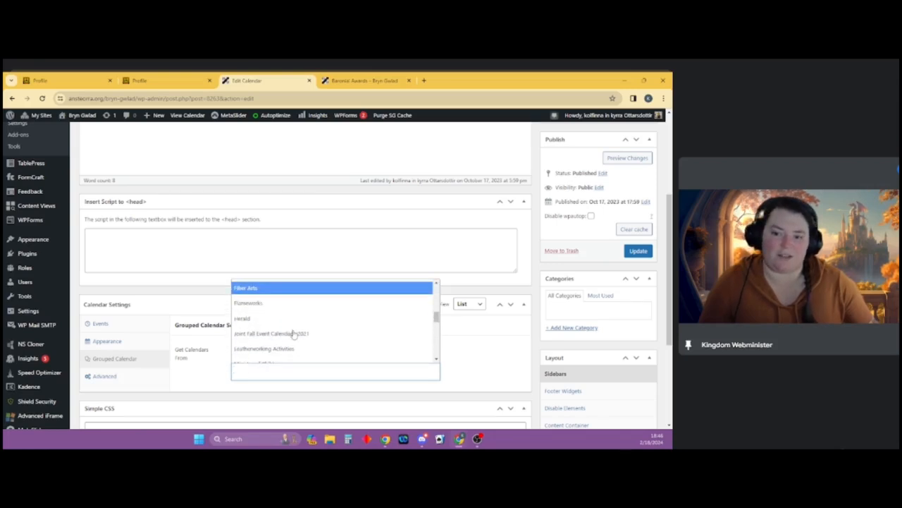
pyautogui.scroll(3, 296, 330)
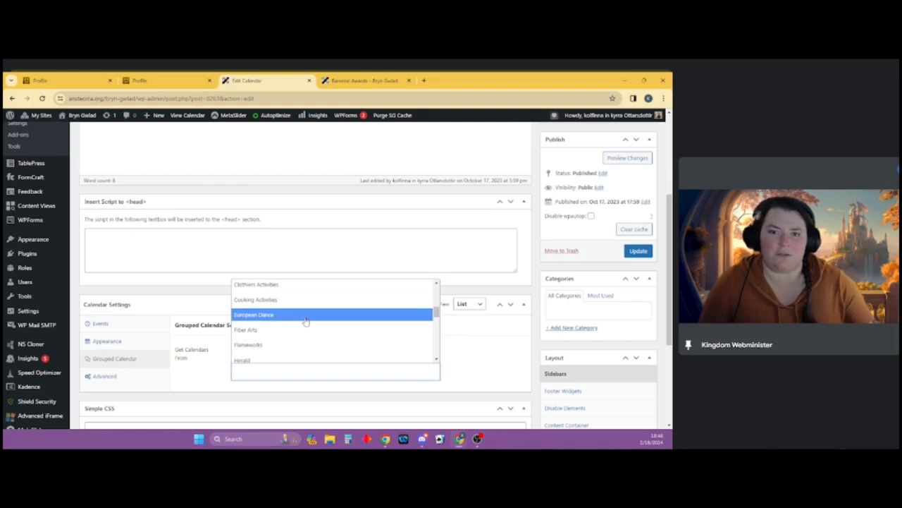
pyautogui.rightClick(305, 321)
pyautogui.click(401, 343)
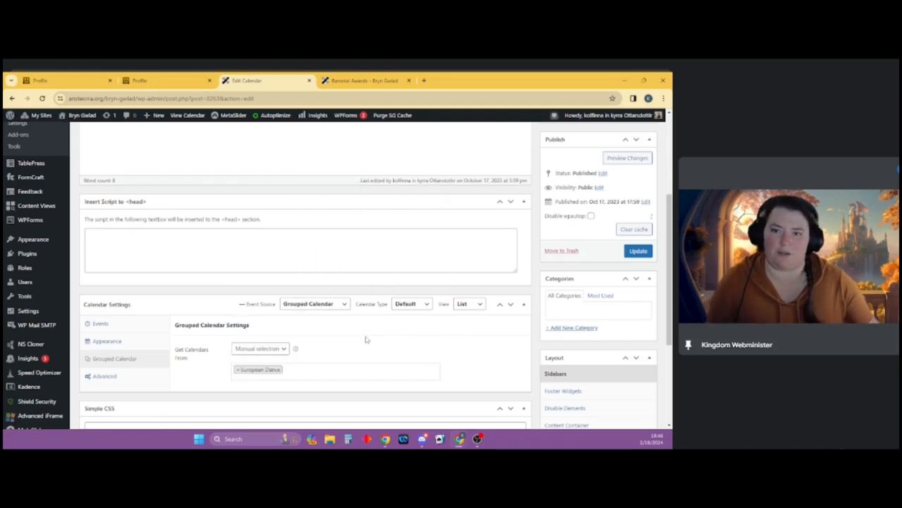
pyautogui.click(246, 372)
pyautogui.click(446, 349)
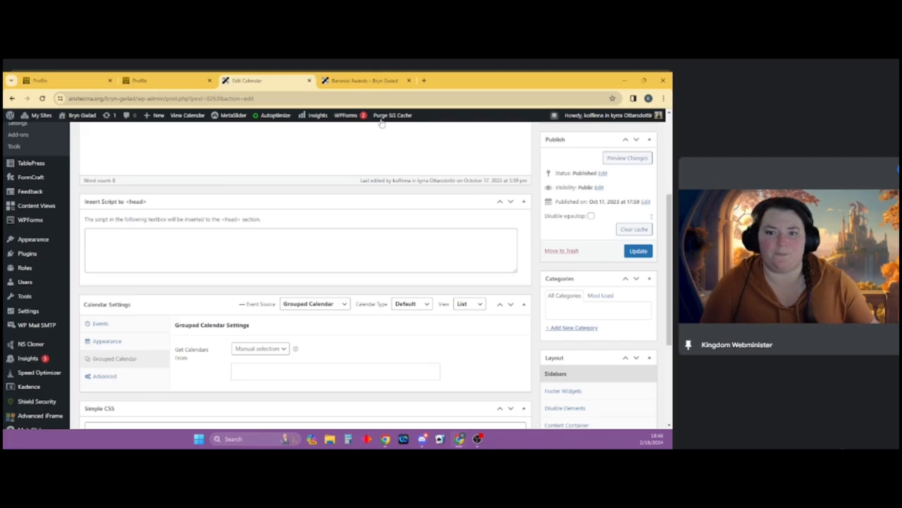
# - In the Baronial Awards browser tab, go to ansteorra.org/vindheim and open the principality's Calendar page
pyautogui.click(367, 81)
pyautogui.click(357, 97)
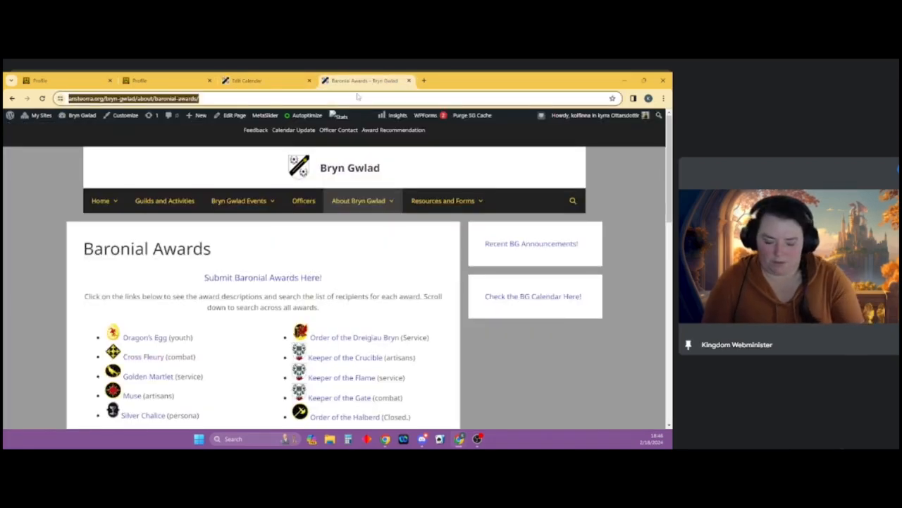
pyautogui.write('vindeheim')
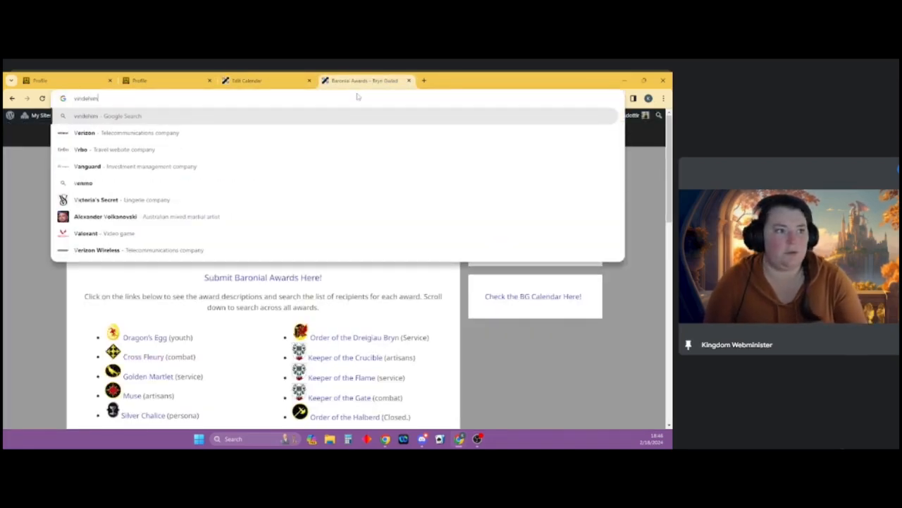
pyautogui.press('Escape')
pyautogui.write('ansteorra.org/')
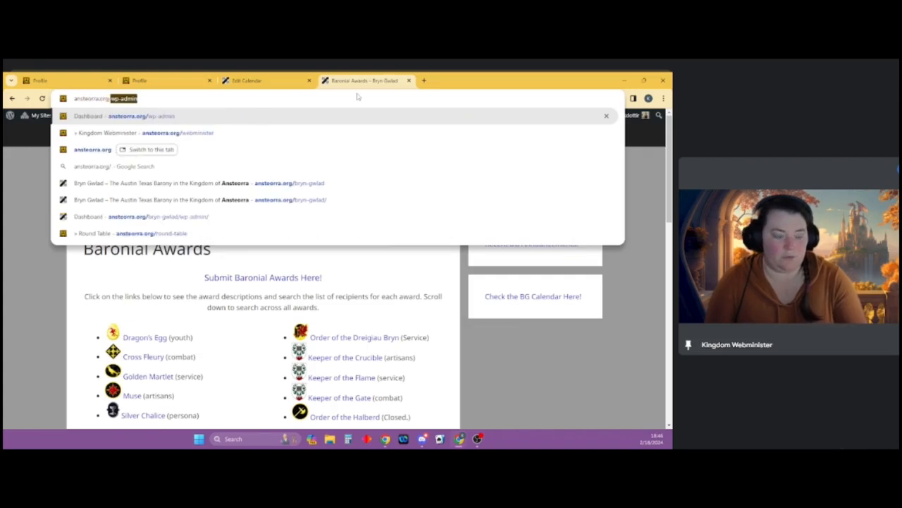
pyautogui.write('vindheim')
pyautogui.press('Return')
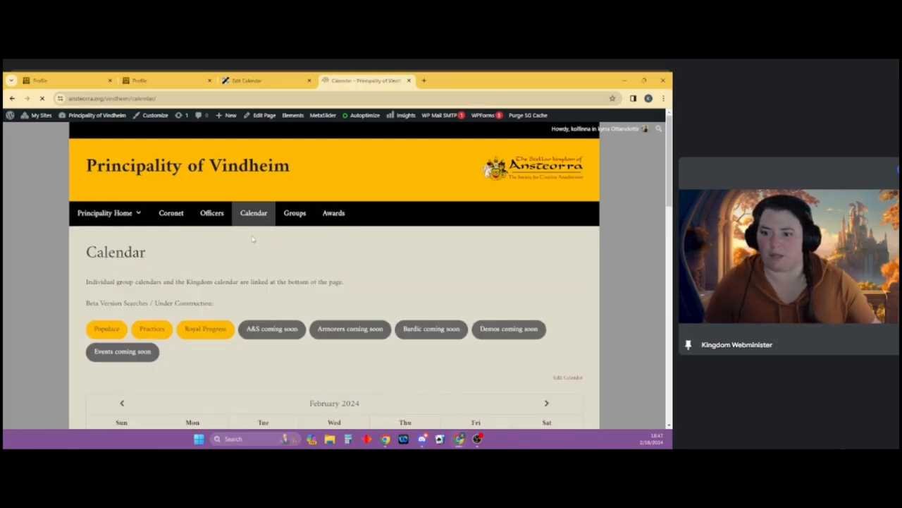
# - Open the Vindheim Populace calendar, view the details of its February meetings, and return to the main Calendar page
pyautogui.scroll(-2, 406, 262)
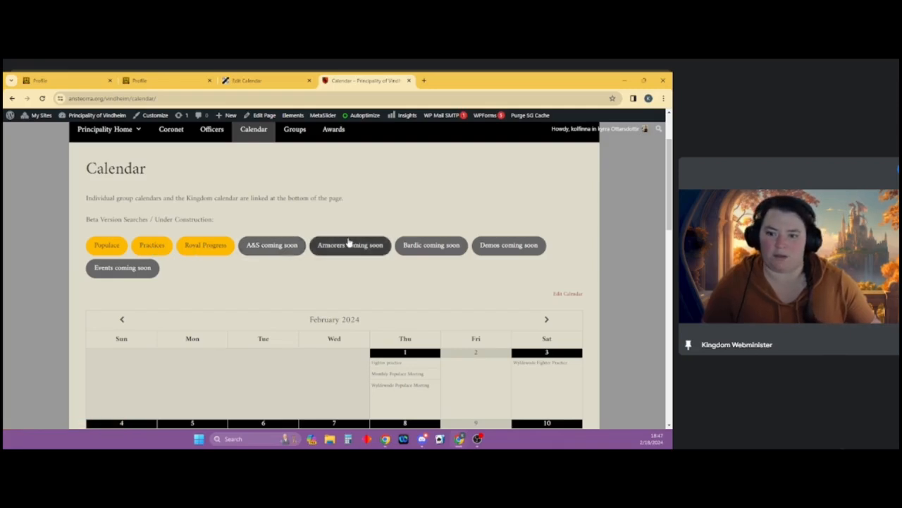
pyautogui.click(108, 247)
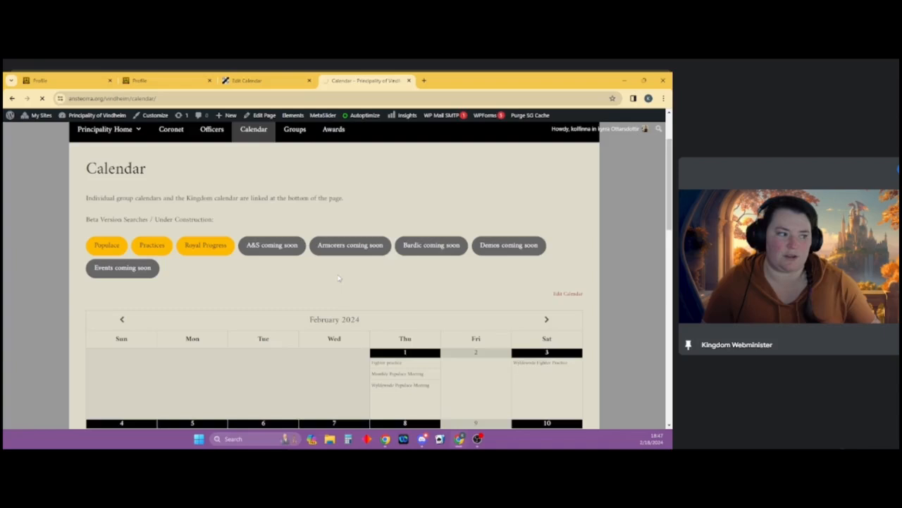
pyautogui.scroll(-3, 340, 273)
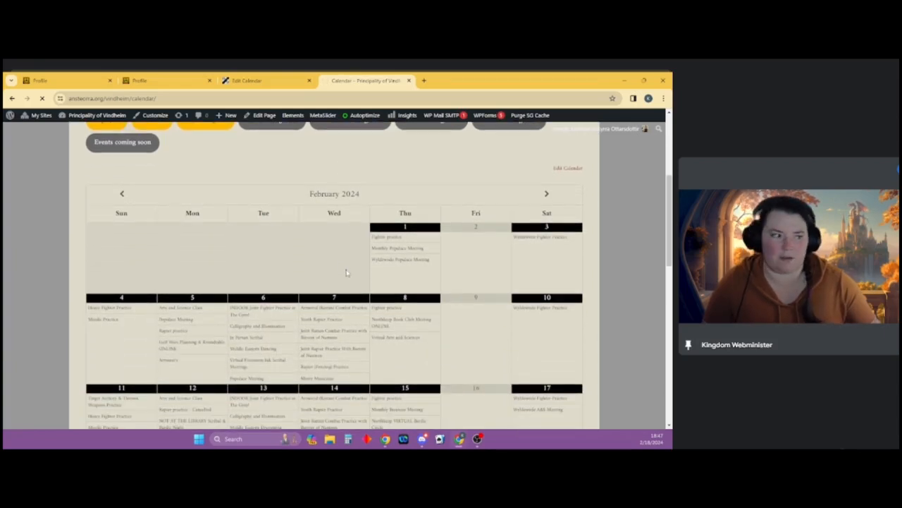
pyautogui.scroll(-3, 300, 285)
pyautogui.scroll(-2, 191, 336)
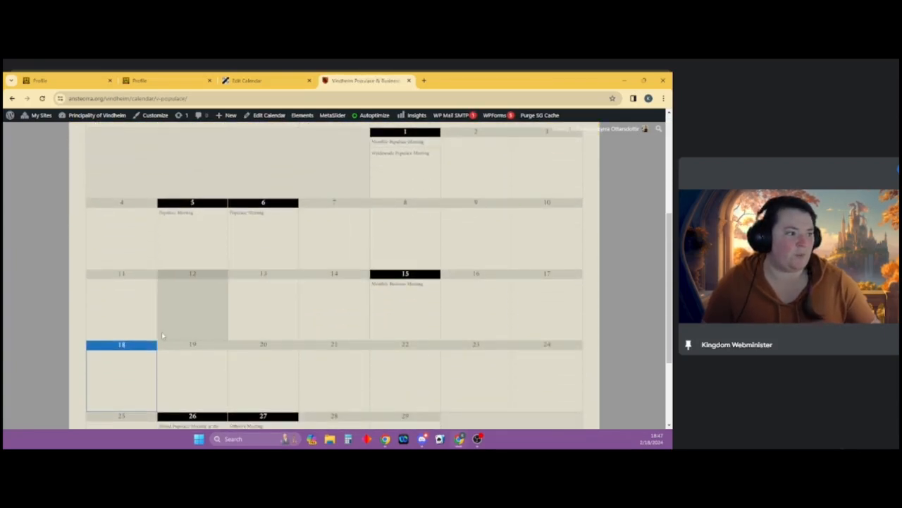
pyautogui.moveTo(395, 285)
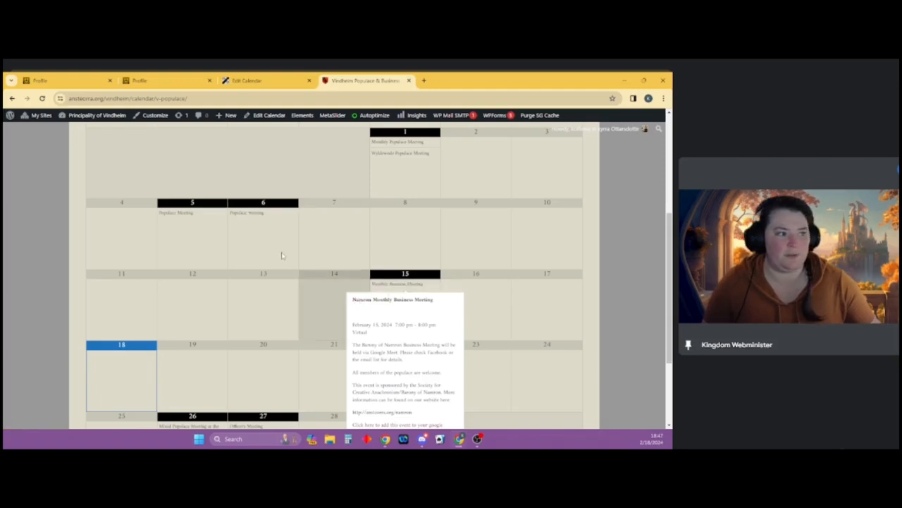
pyautogui.moveTo(260, 213)
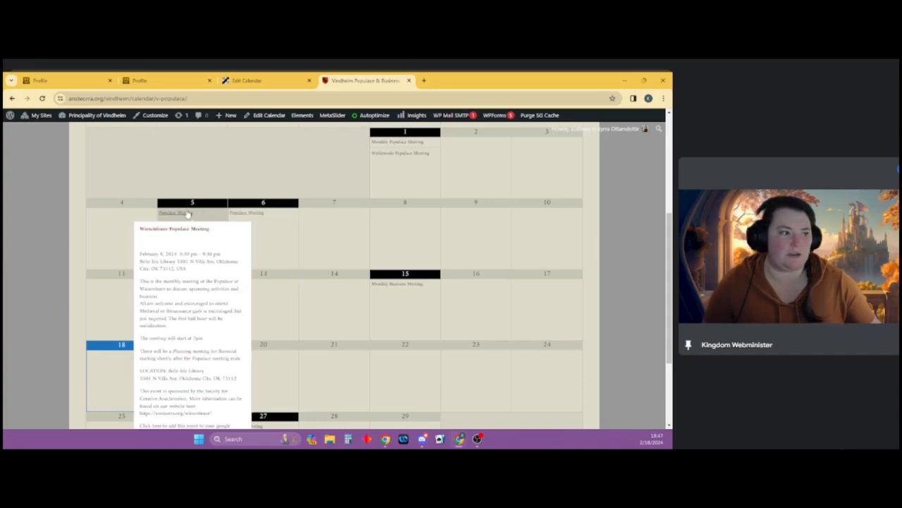
pyautogui.scroll(5, 334, 282)
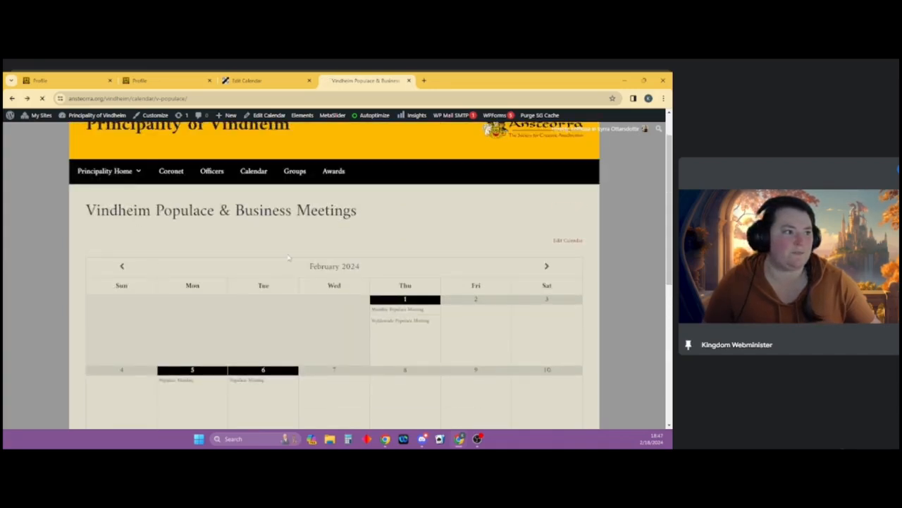
pyautogui.scroll(4, 141, 258)
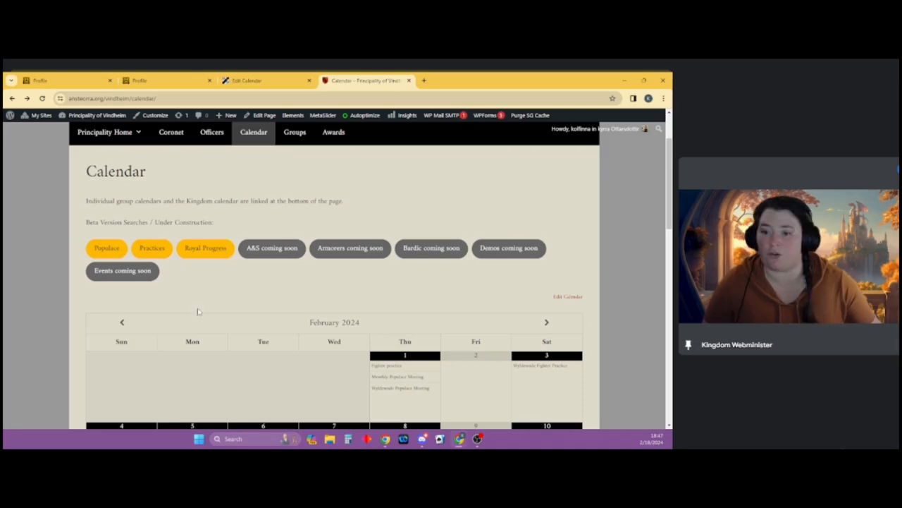
# - Close the Vindheim page and leave the calendar editor for the Bryn Gwlad home page, checking the Useful Plugins slide
pyautogui.click(409, 81)
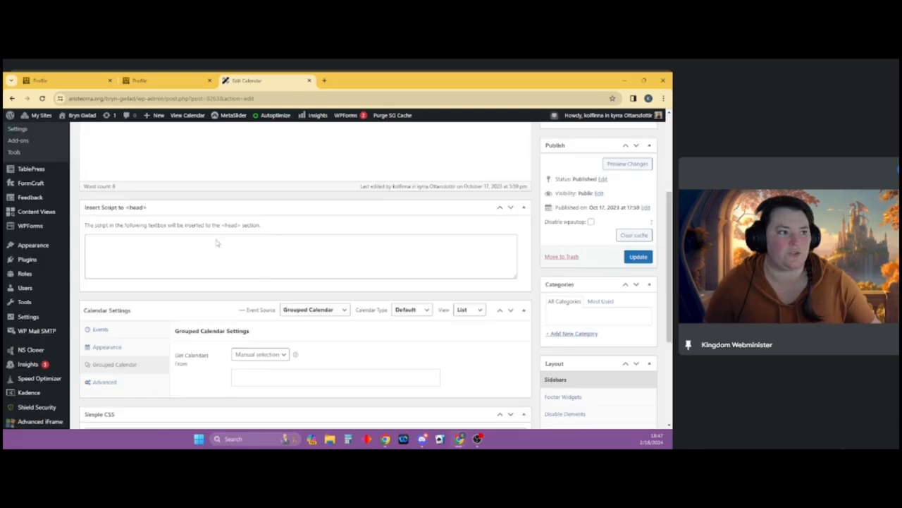
pyautogui.click(82, 115)
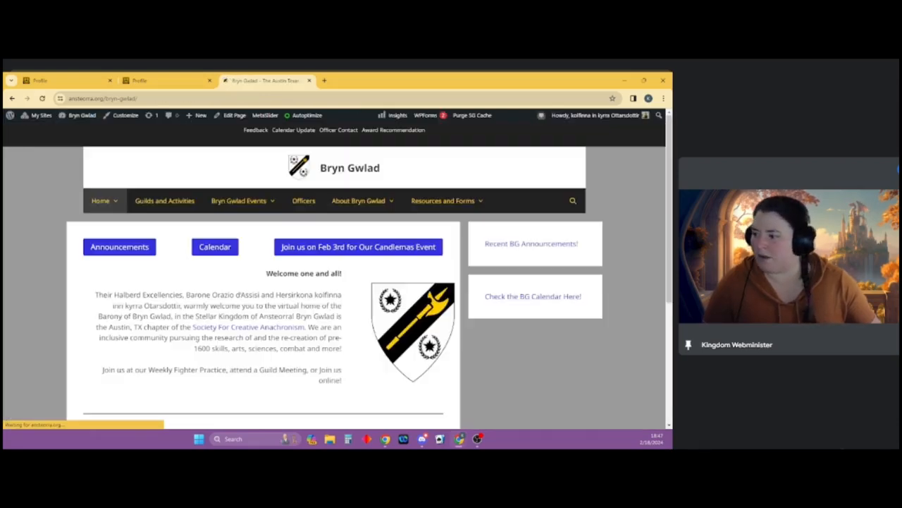
pyautogui.hotkey('alt', 'Tab')
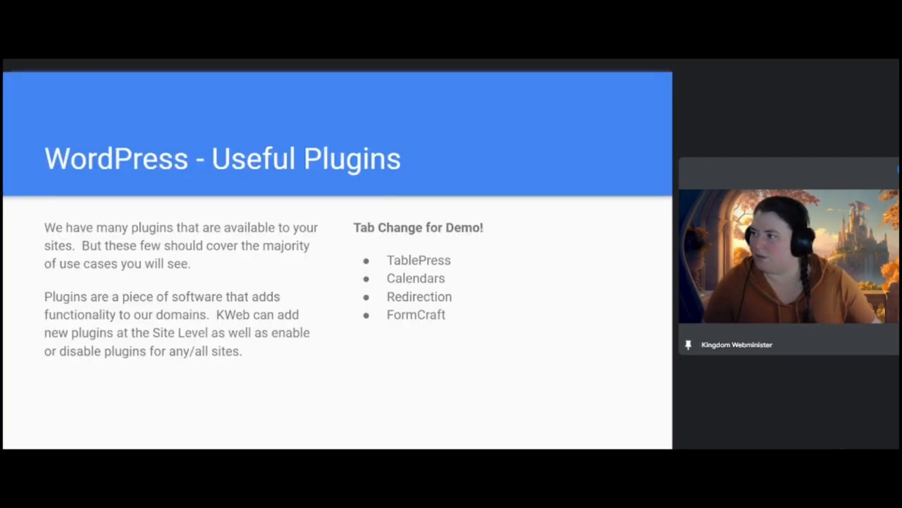
pyautogui.hotkey('alt', 'Tab')
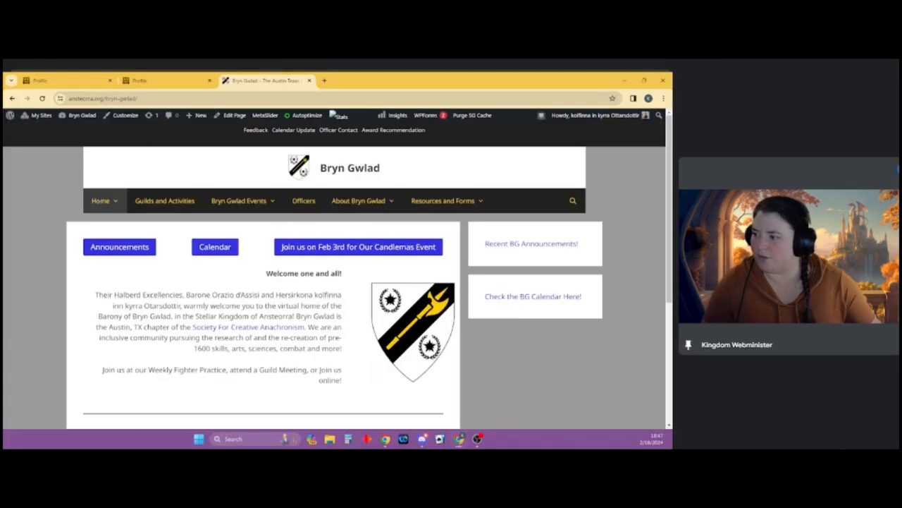
# - Open the Bryn Gwlad dashboard and go to the Redirection tool's list of redirects
pyautogui.click(82, 115)
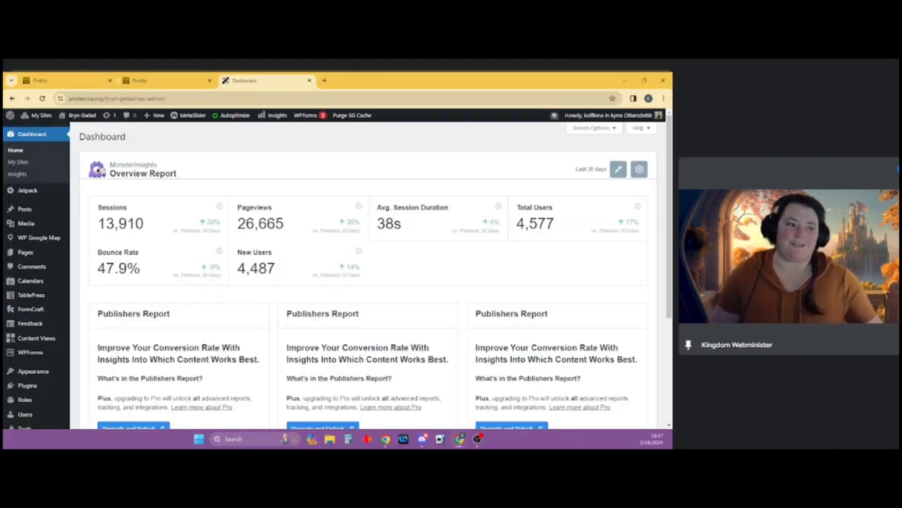
pyautogui.scroll(-1, 44, 370)
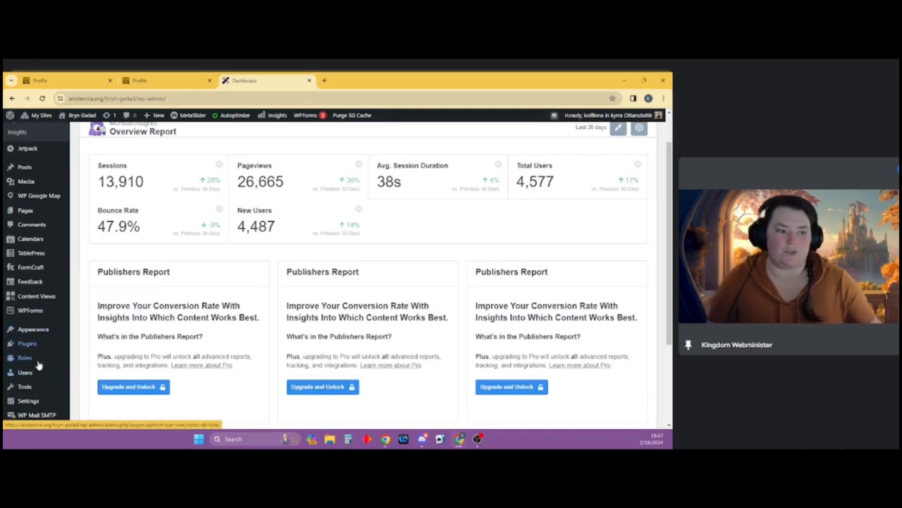
pyautogui.moveTo(31, 389)
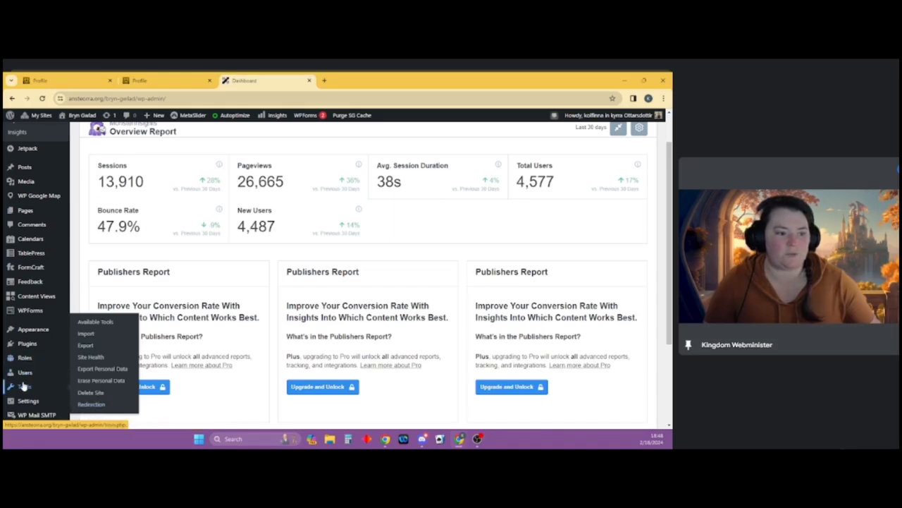
pyautogui.click(92, 404)
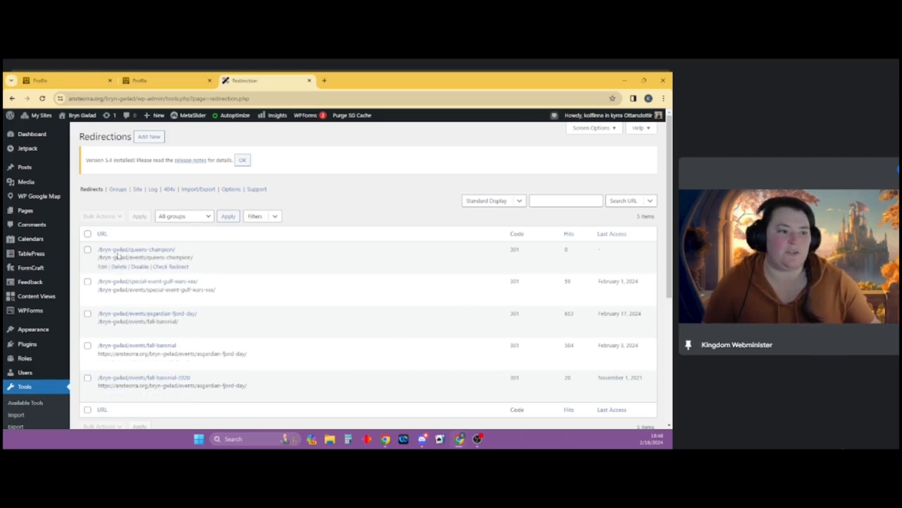
# - Highlight the queens-champion redirect's source and target URLs, and open the site's FormCraft forms list
pyautogui.moveTo(201, 251); pyautogui.dragTo(149, 246)
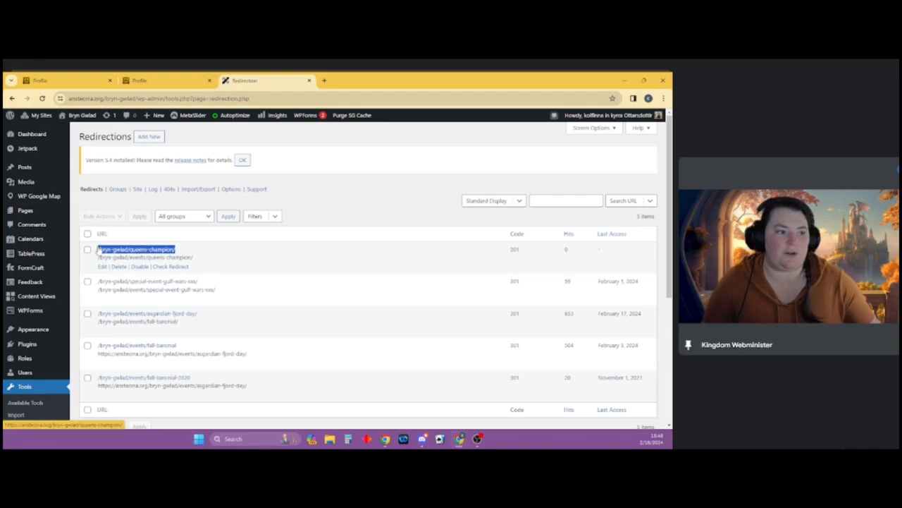
pyautogui.moveTo(193, 257); pyautogui.dragTo(98, 258)
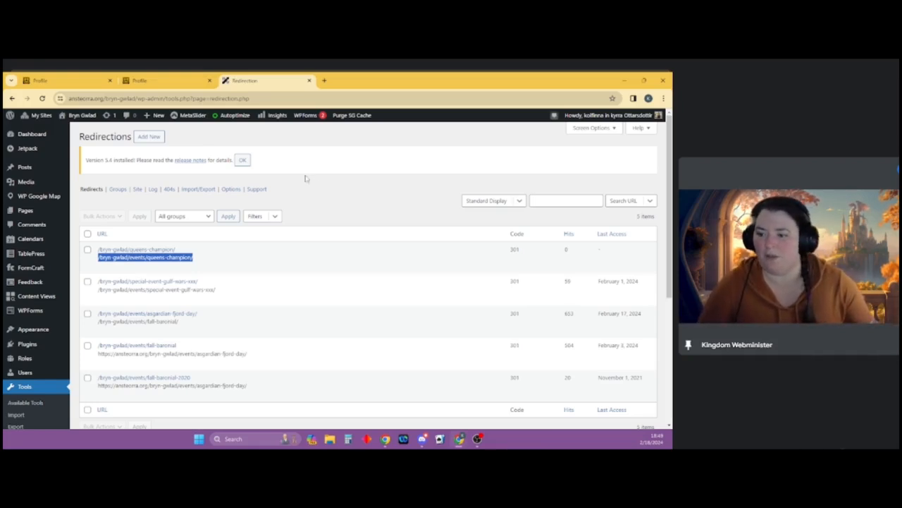
pyautogui.click(33, 269)
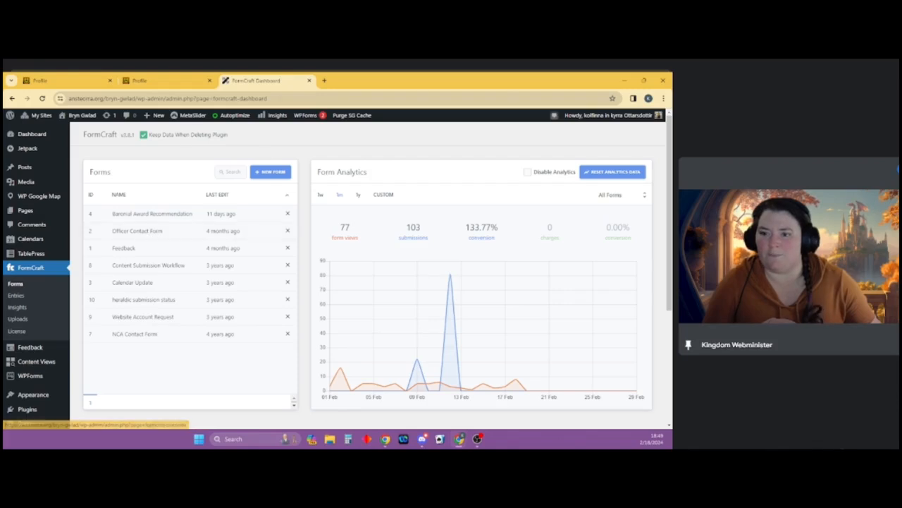
# - Switch to the Kingdom of Ansteorra site, view its home page, and open the Seneschal office's dashboard in a new tab
pyautogui.moveTo(64, 119)
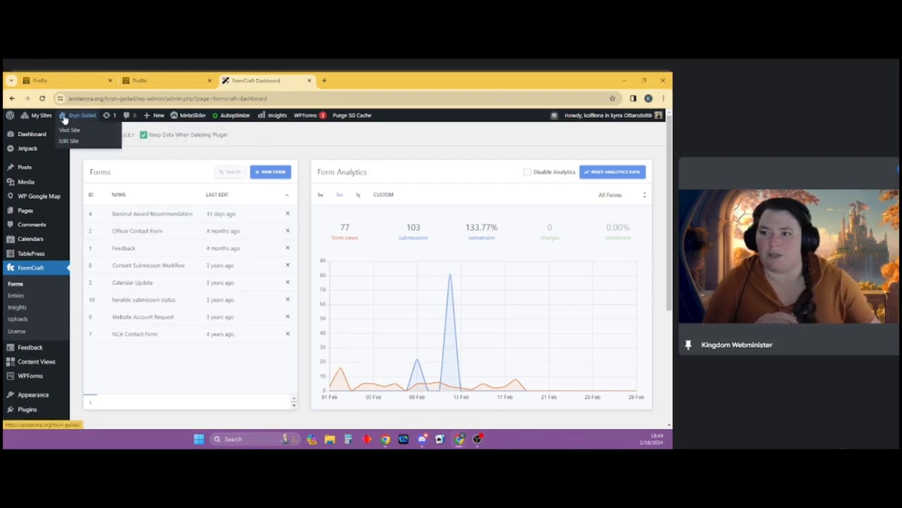
pyautogui.moveTo(42, 145)
pyautogui.click(169, 147)
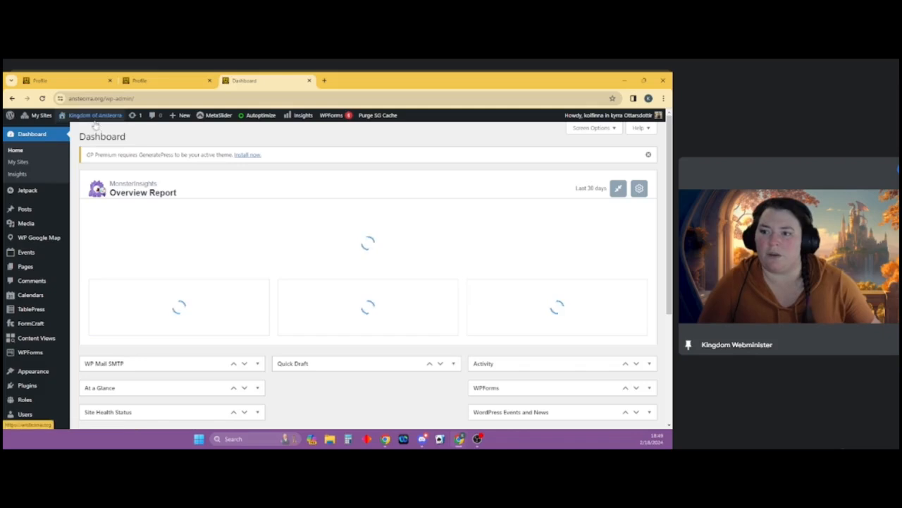
pyautogui.click(95, 116)
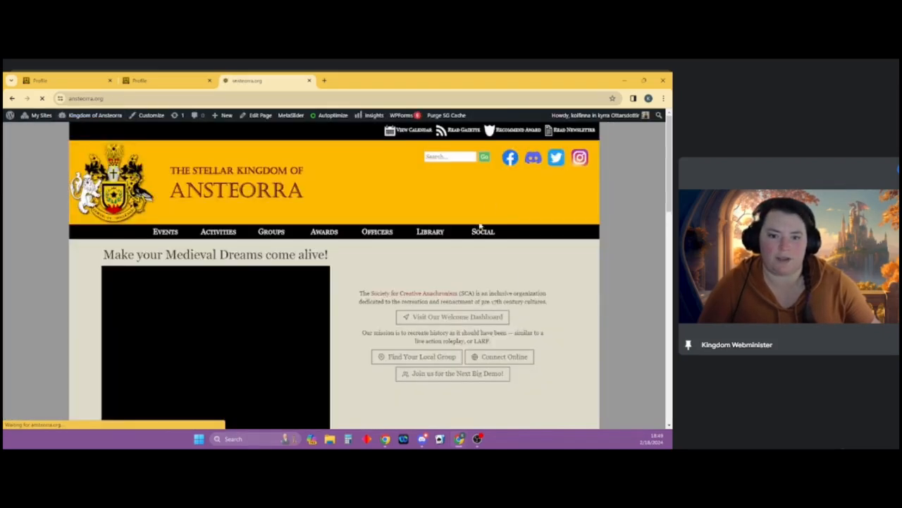
pyautogui.moveTo(377, 232)
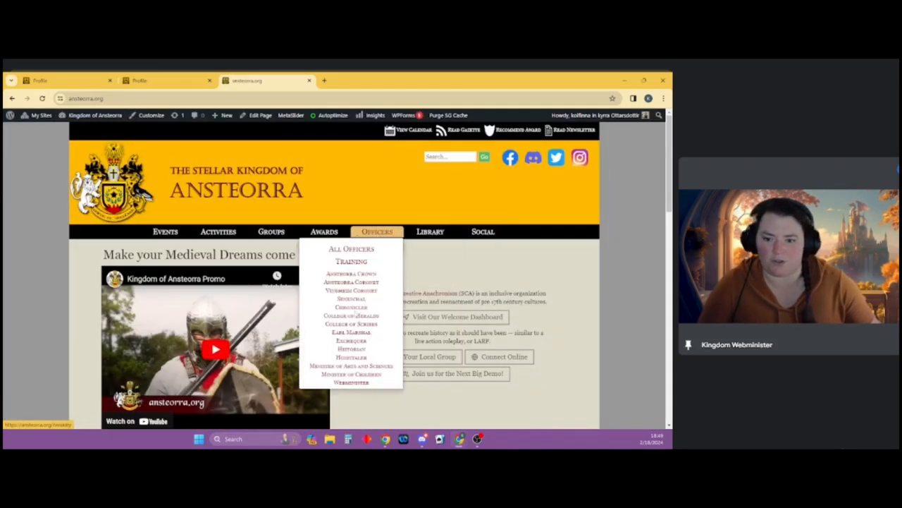
pyautogui.click(352, 300)
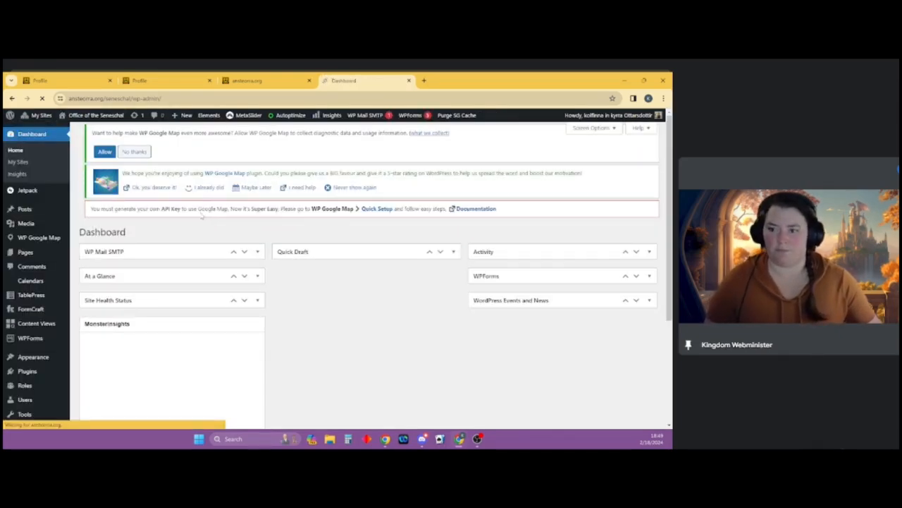
# - Open the Seneschal site's Application for Office form in FormCraft and examine its fields and the list of automatic email recipients
pyautogui.moveTo(44, 308)
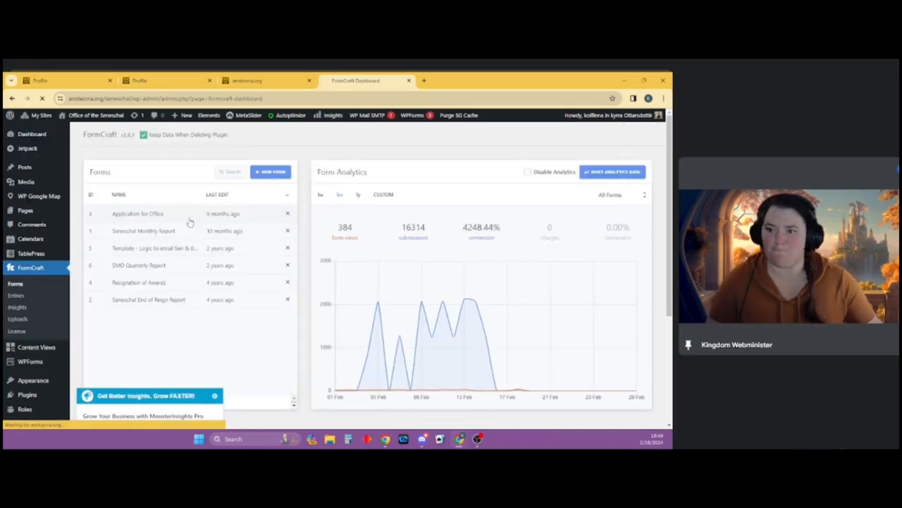
pyautogui.click(256, 219)
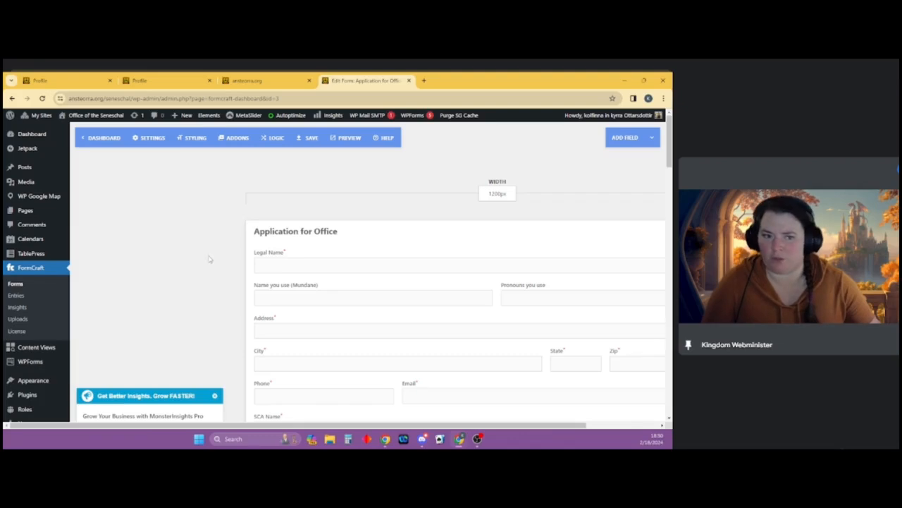
pyautogui.scroll(-1, 219, 257)
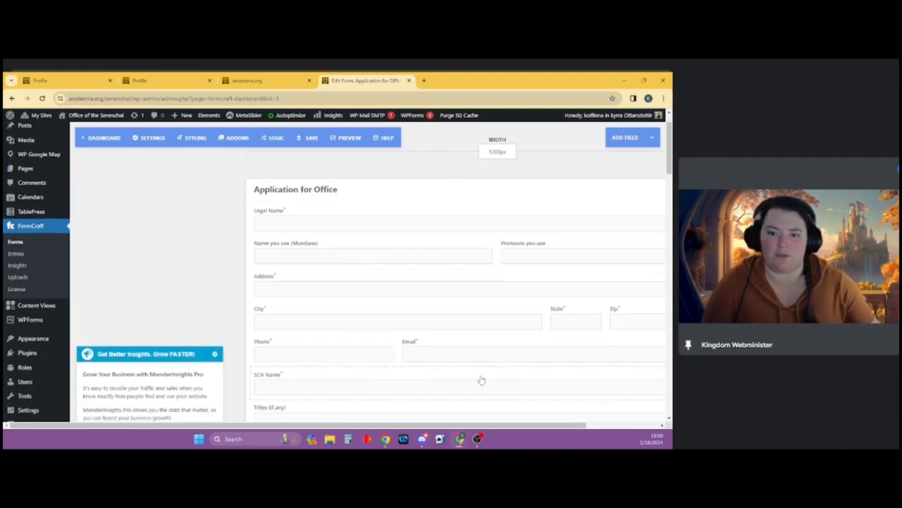
pyautogui.scroll(-6, 359, 344)
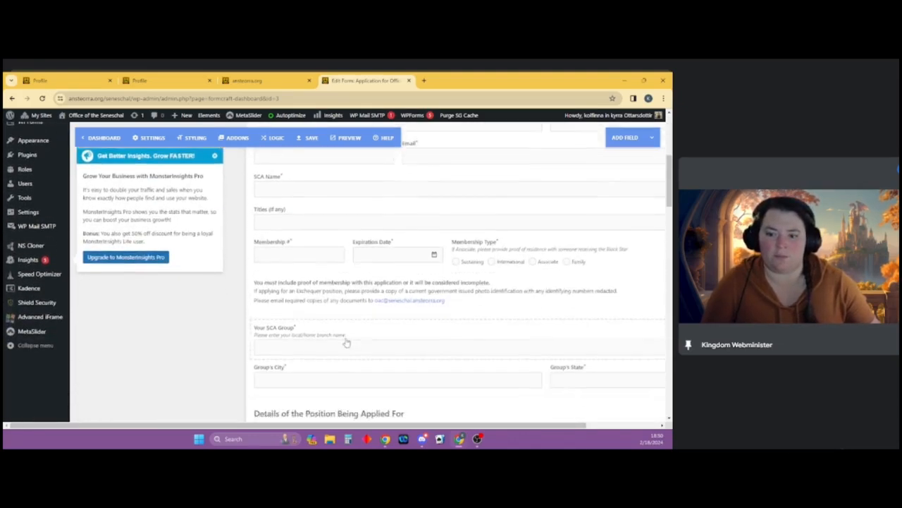
pyautogui.scroll(-10, 310, 373)
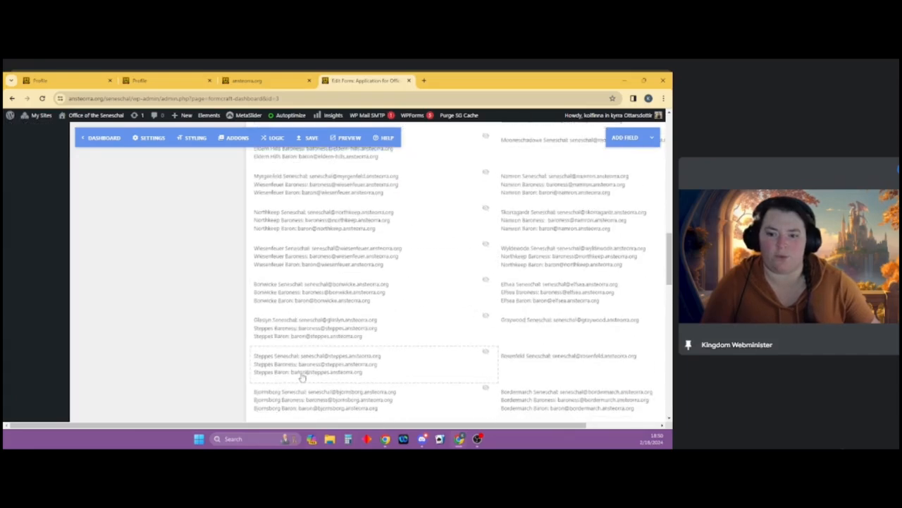
pyautogui.scroll(-2, 259, 368)
pyautogui.scroll(3, 303, 355)
pyautogui.scroll(-3, 309, 360)
pyautogui.scroll(10, 309, 360)
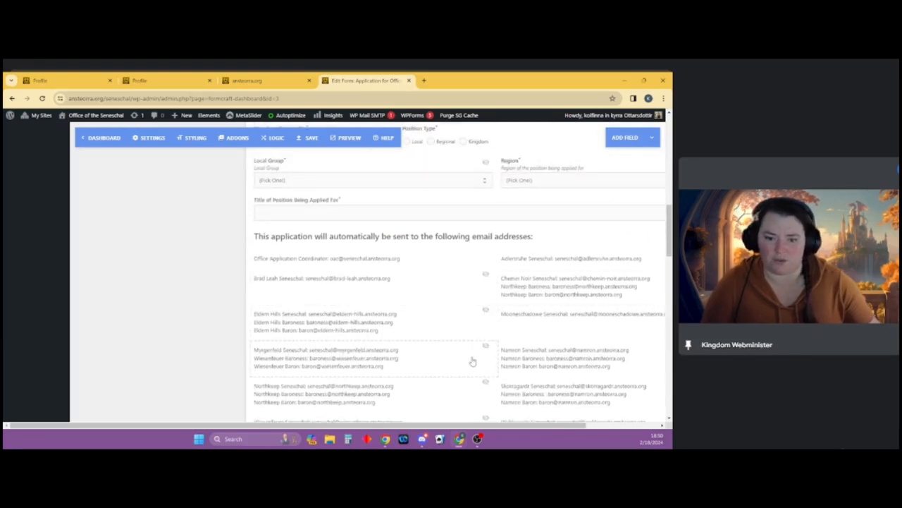
pyautogui.scroll(-1, 459, 357)
pyautogui.scroll(3, 409, 350)
pyautogui.scroll(10, 371, 348)
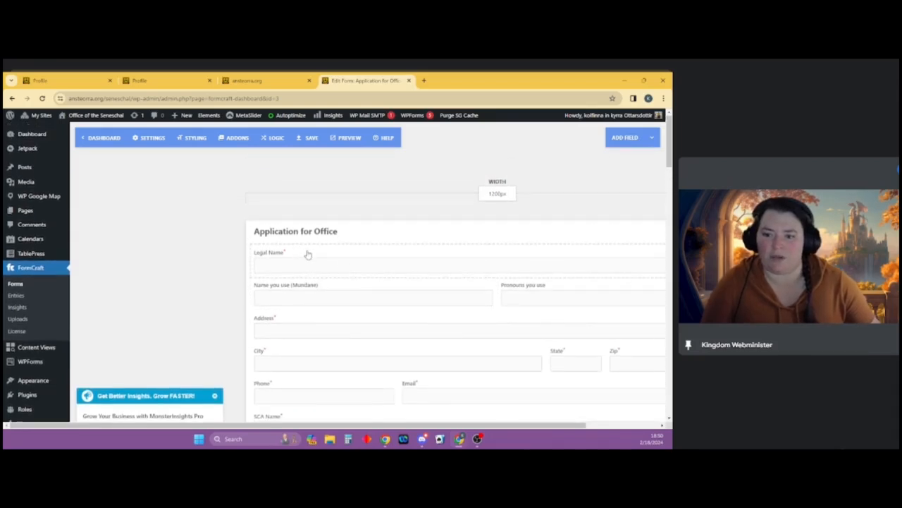
# - View the Legal Name field's options, dismissing the MonsterInsights notice that covers them, and close the options
pyautogui.click(308, 254)
pyautogui.scroll(-2, 201, 282)
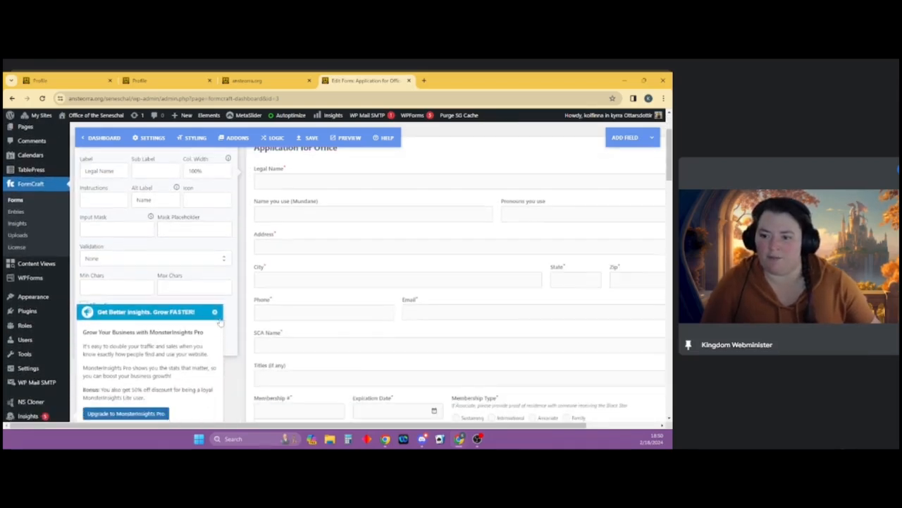
pyautogui.click(215, 312)
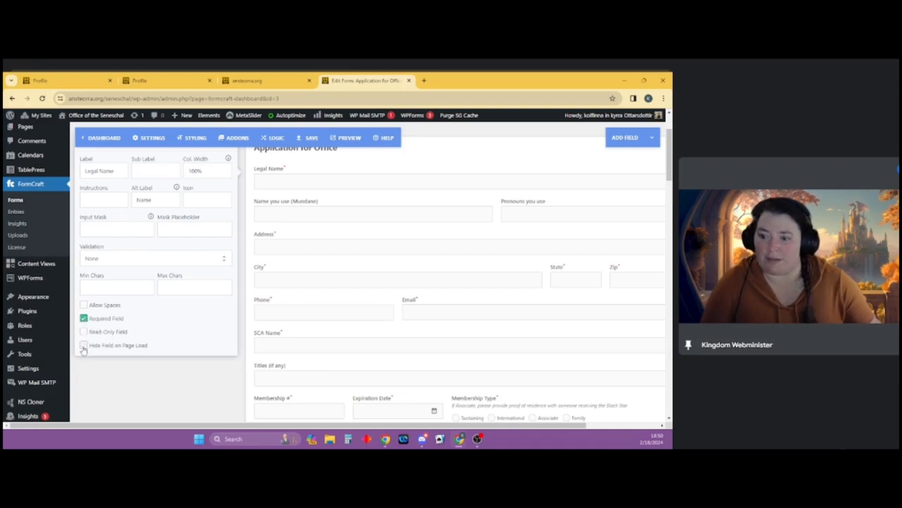
pyautogui.scroll(2, 167, 322)
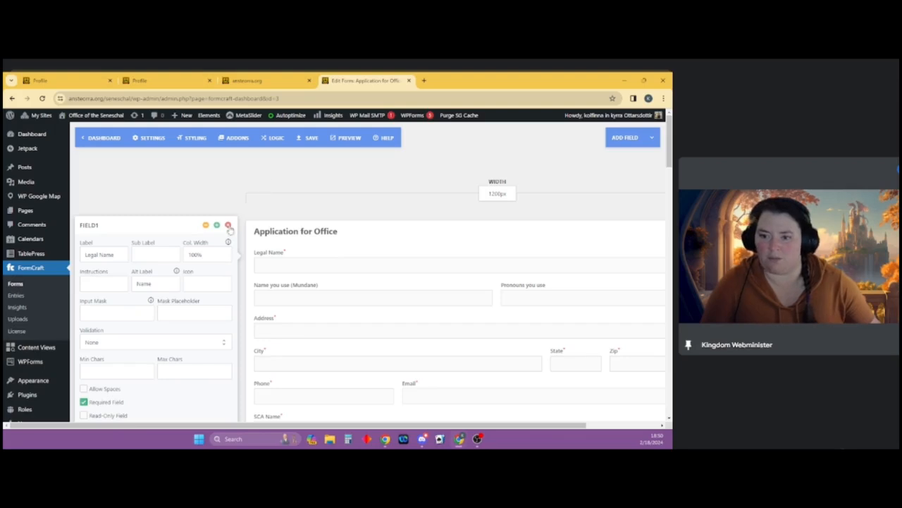
pyautogui.click(297, 253)
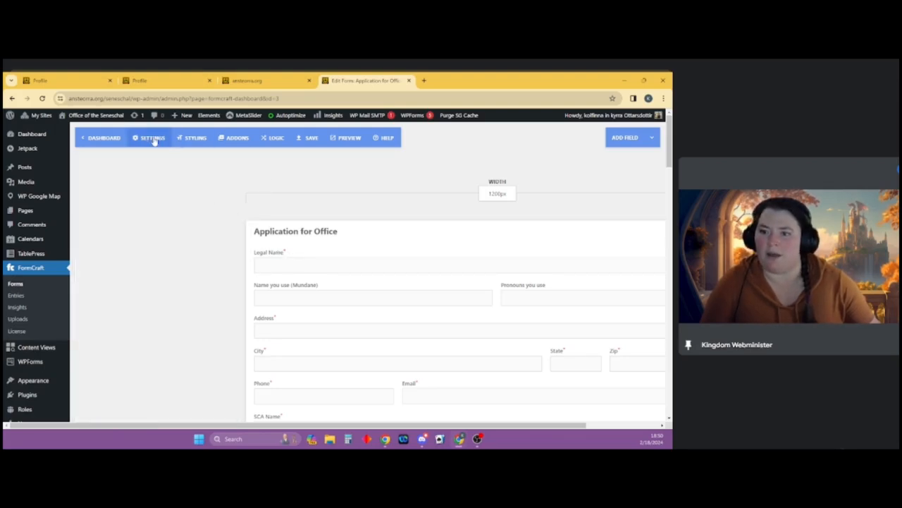
# - Glance at the form's logic rules, close them, and examine the Details of the Position Being Applied For section
pyautogui.click(275, 138)
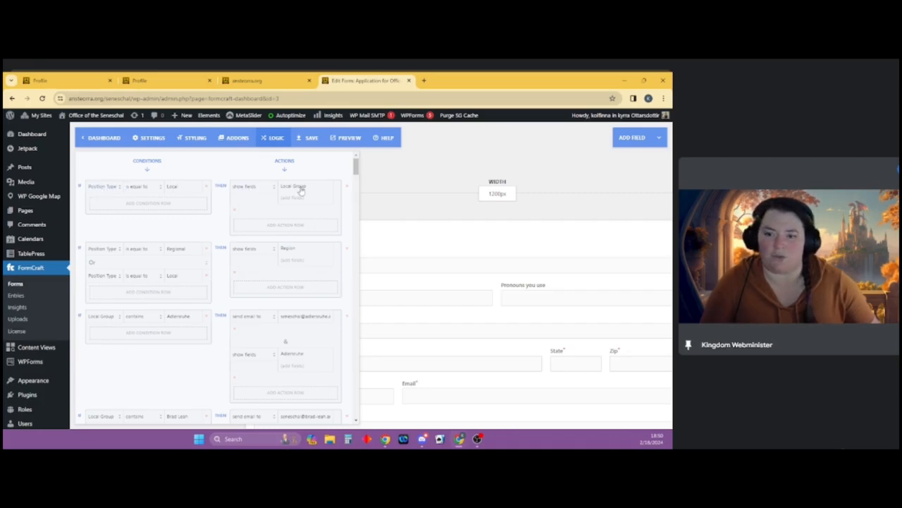
pyautogui.click(408, 187)
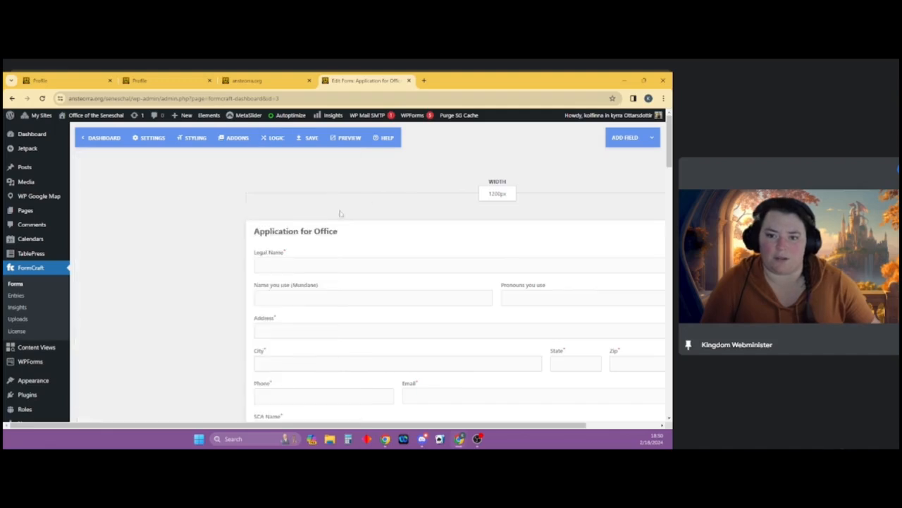
pyautogui.scroll(-3, 245, 227)
pyautogui.scroll(-1, 342, 320)
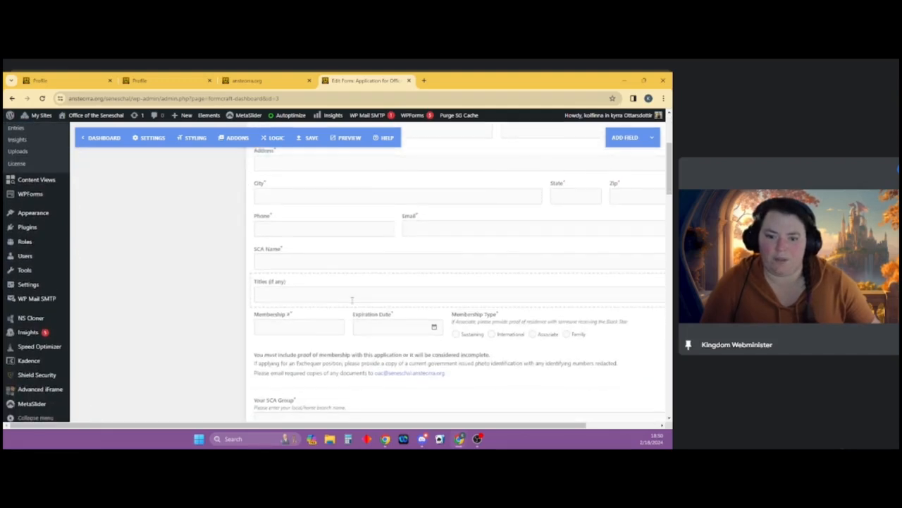
pyautogui.scroll(-4, 296, 296)
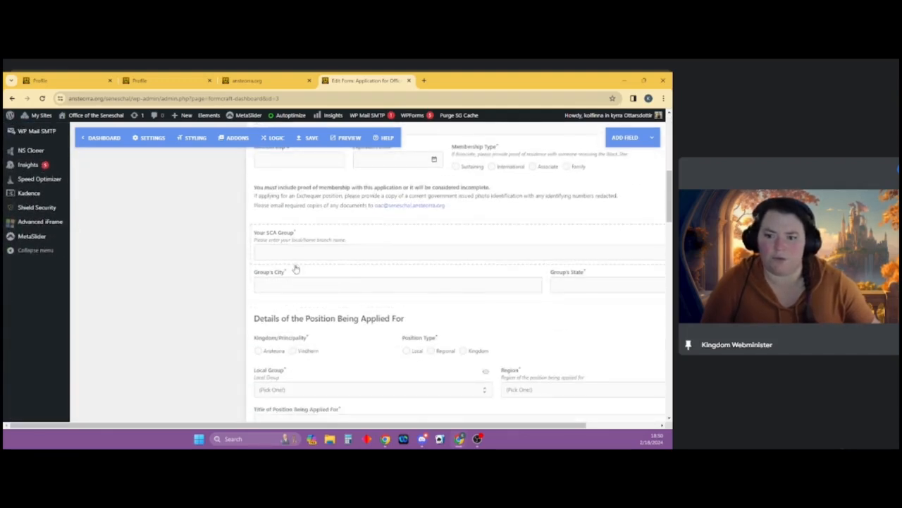
pyautogui.scroll(-3, 282, 282)
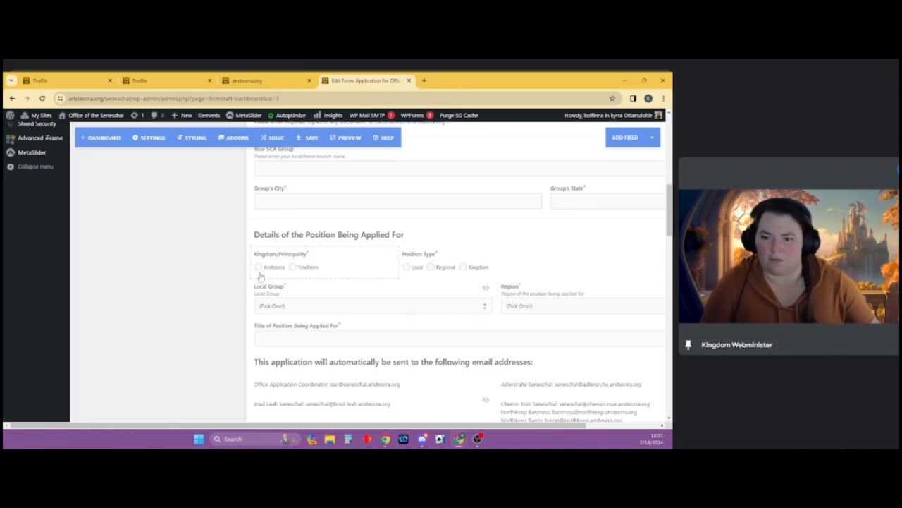
pyautogui.scroll(-2, 336, 332)
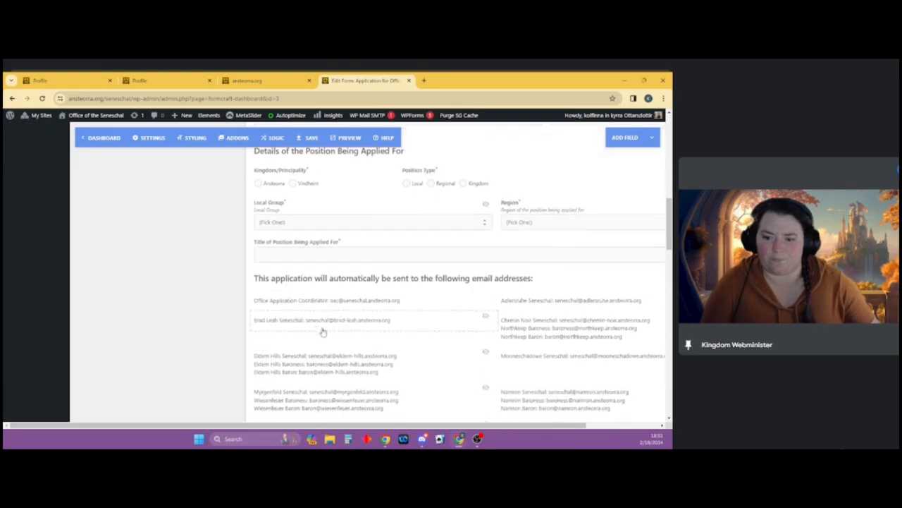
pyautogui.scroll(2, 339, 339)
pyautogui.scroll(1, 194, 238)
# - Review the form's conditional logic for position type and local group, including the send email and show fields actions, and close it
pyautogui.click(272, 137)
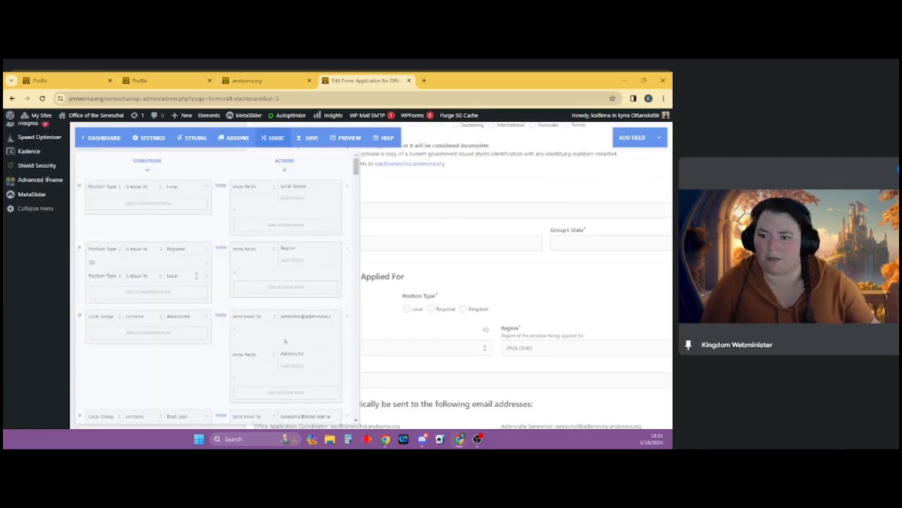
pyautogui.scroll(-1, 186, 310)
pyautogui.scroll(-3, 185, 310)
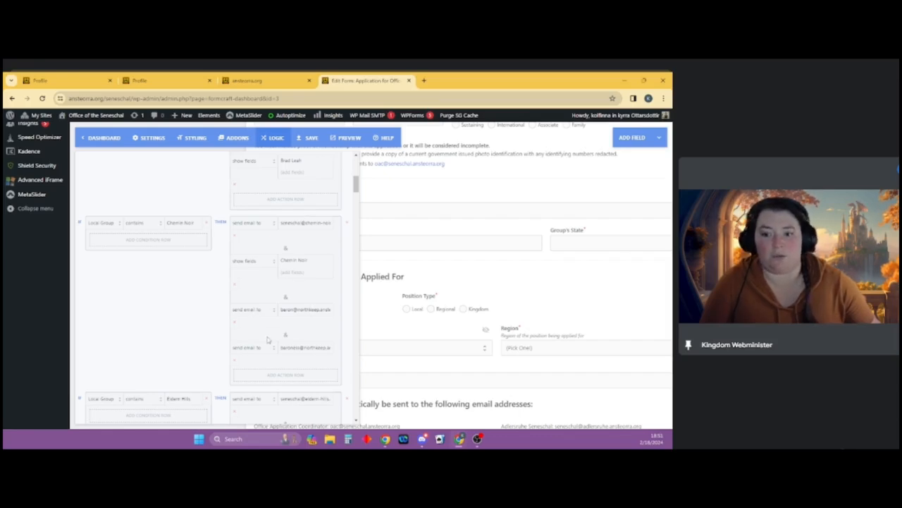
pyautogui.scroll(-6, 204, 333)
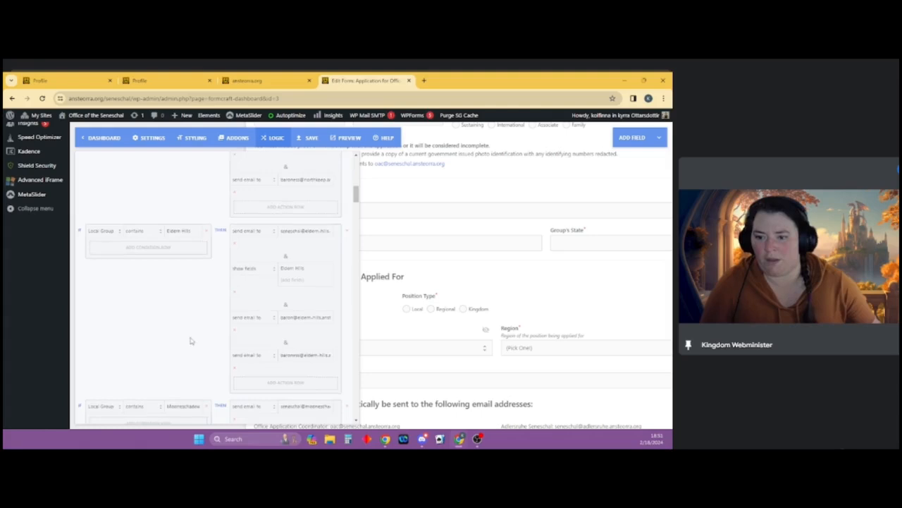
pyautogui.scroll(-9, 181, 344)
pyautogui.scroll(8, 181, 345)
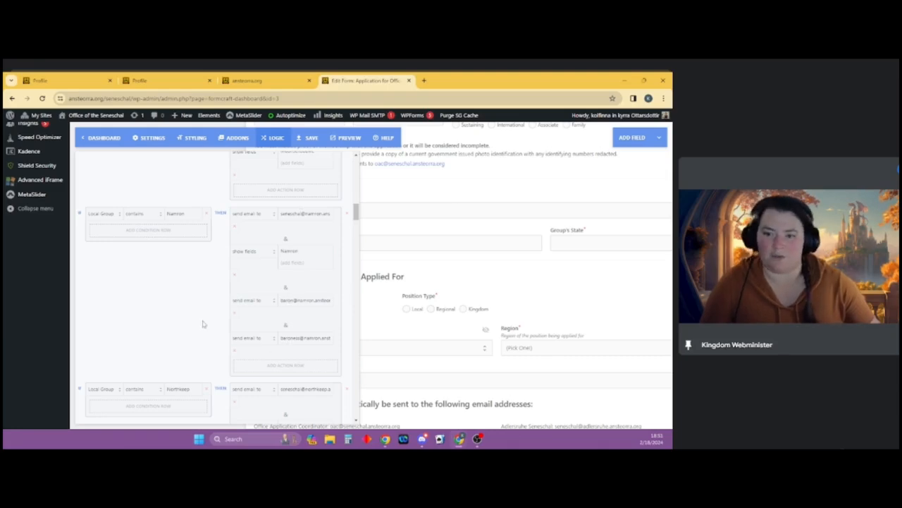
pyautogui.click(274, 138)
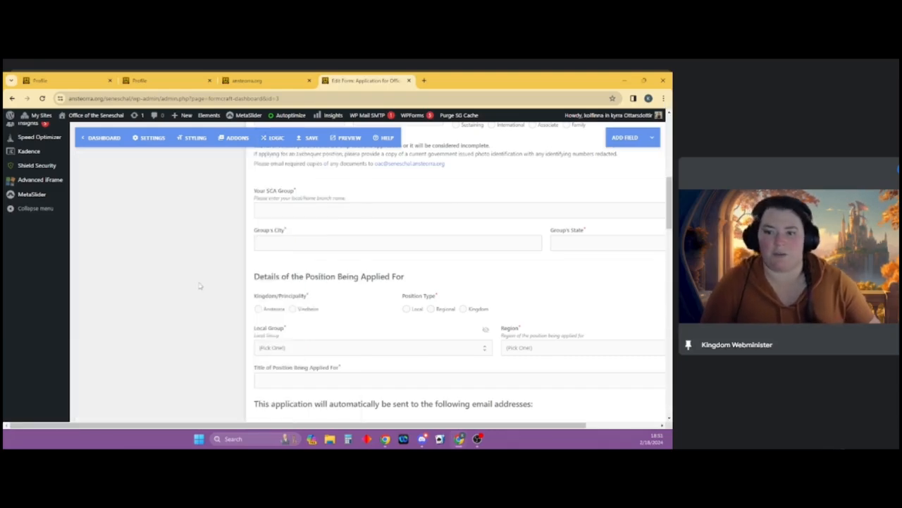
# - Leave the form editor for the Demystifying the Webministry PDF and advance from the Useful Plugins slide to page 30
pyautogui.scroll(8, 200, 290)
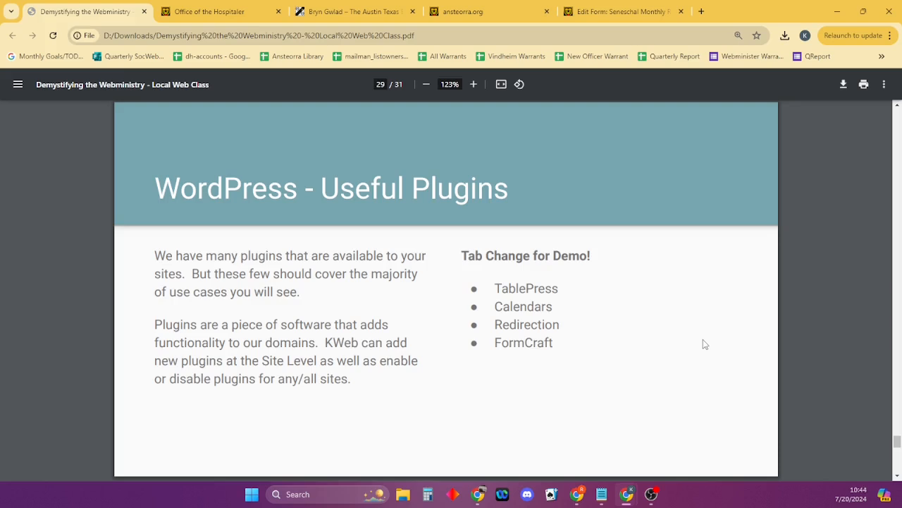
pyautogui.press('Right')
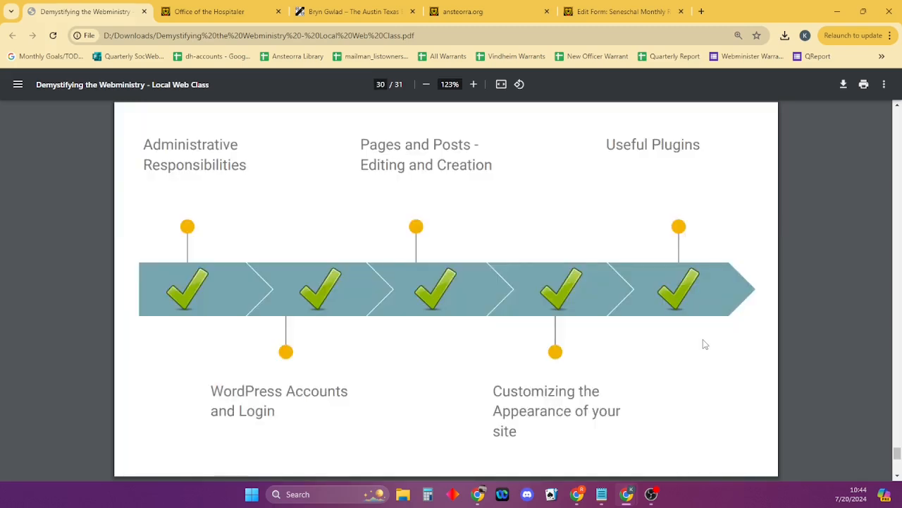